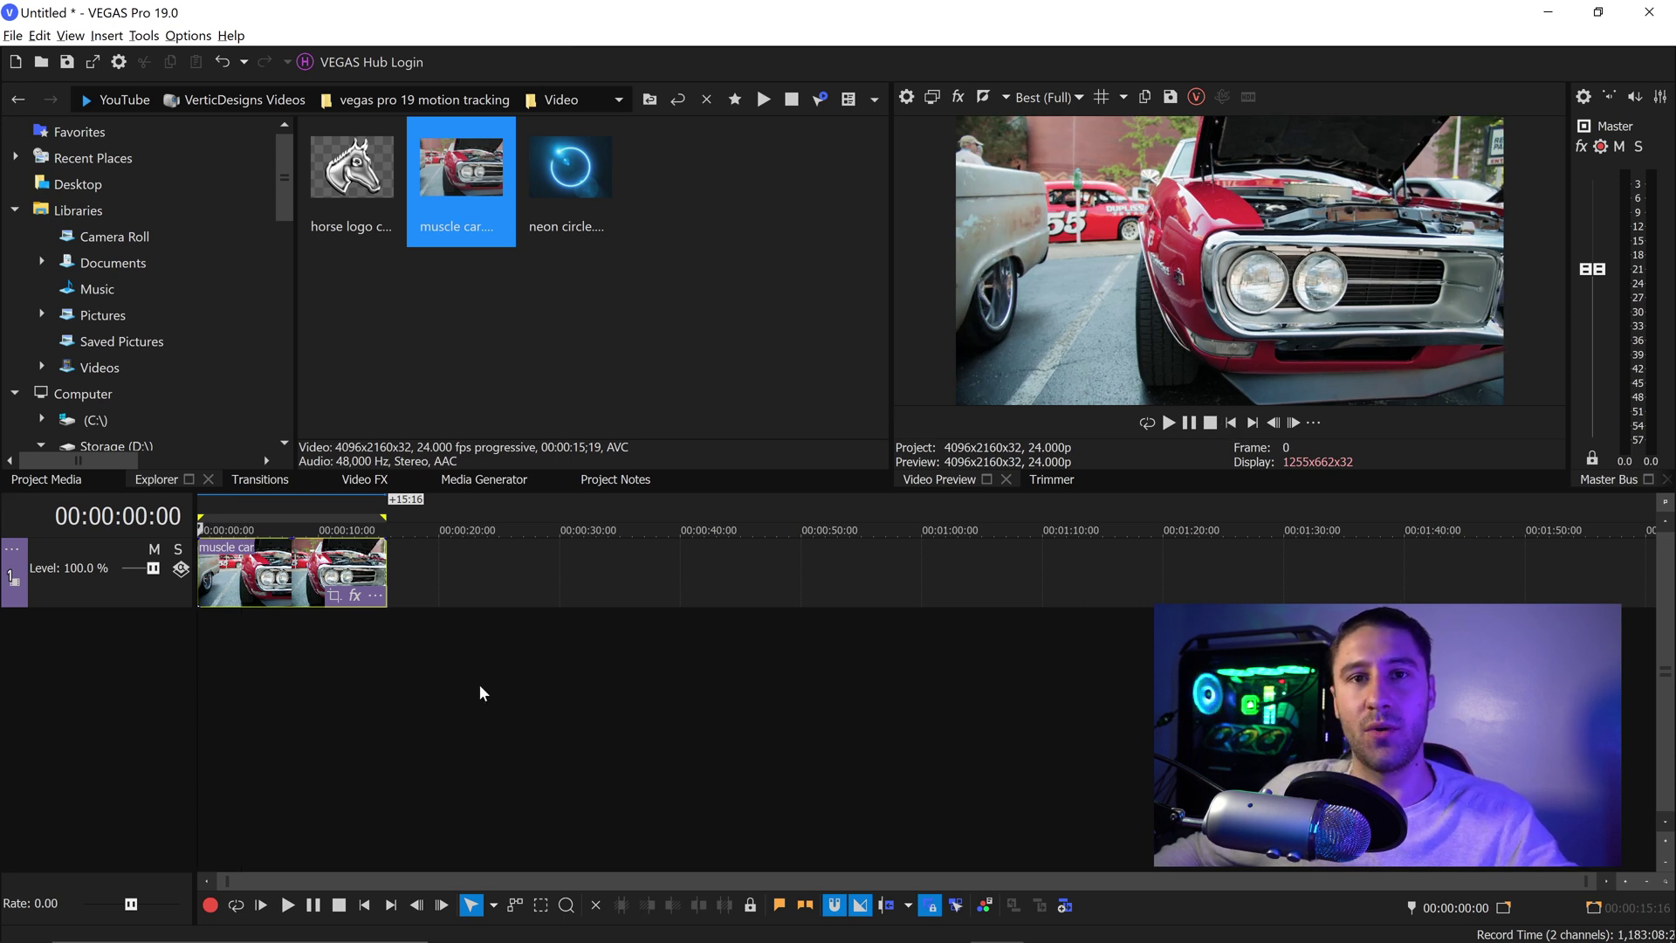
# Open Motion Tracking on the muscle car clip from its start and add a tracking region.
pyautogui.click(218, 576)
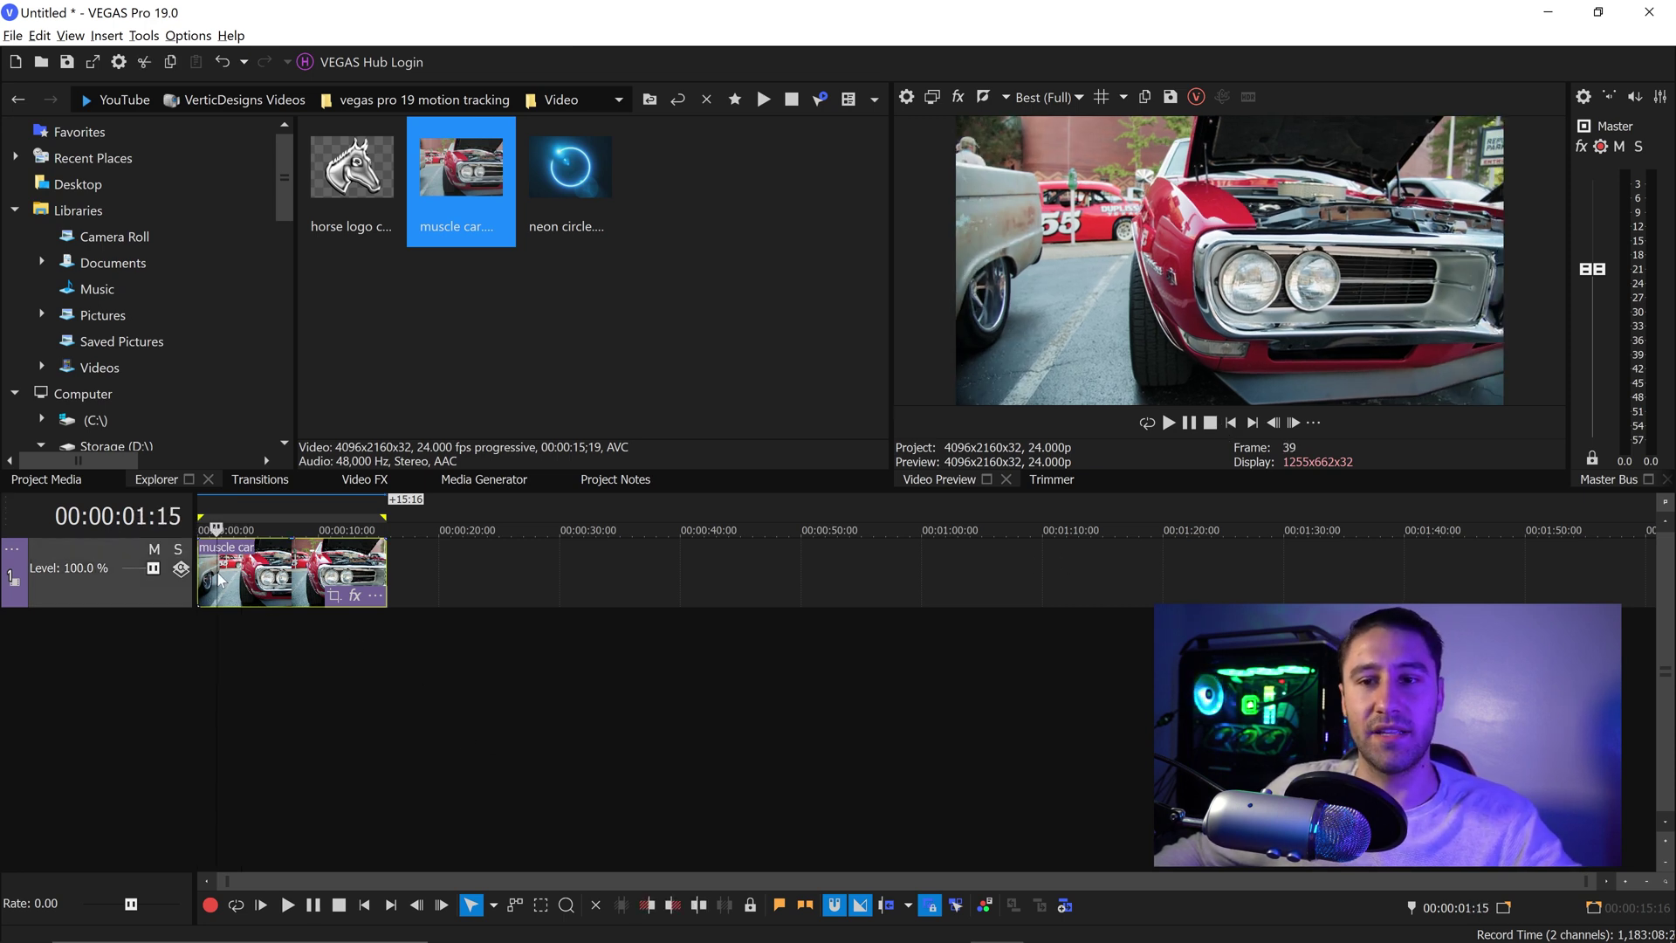
pyautogui.click(1231, 425)
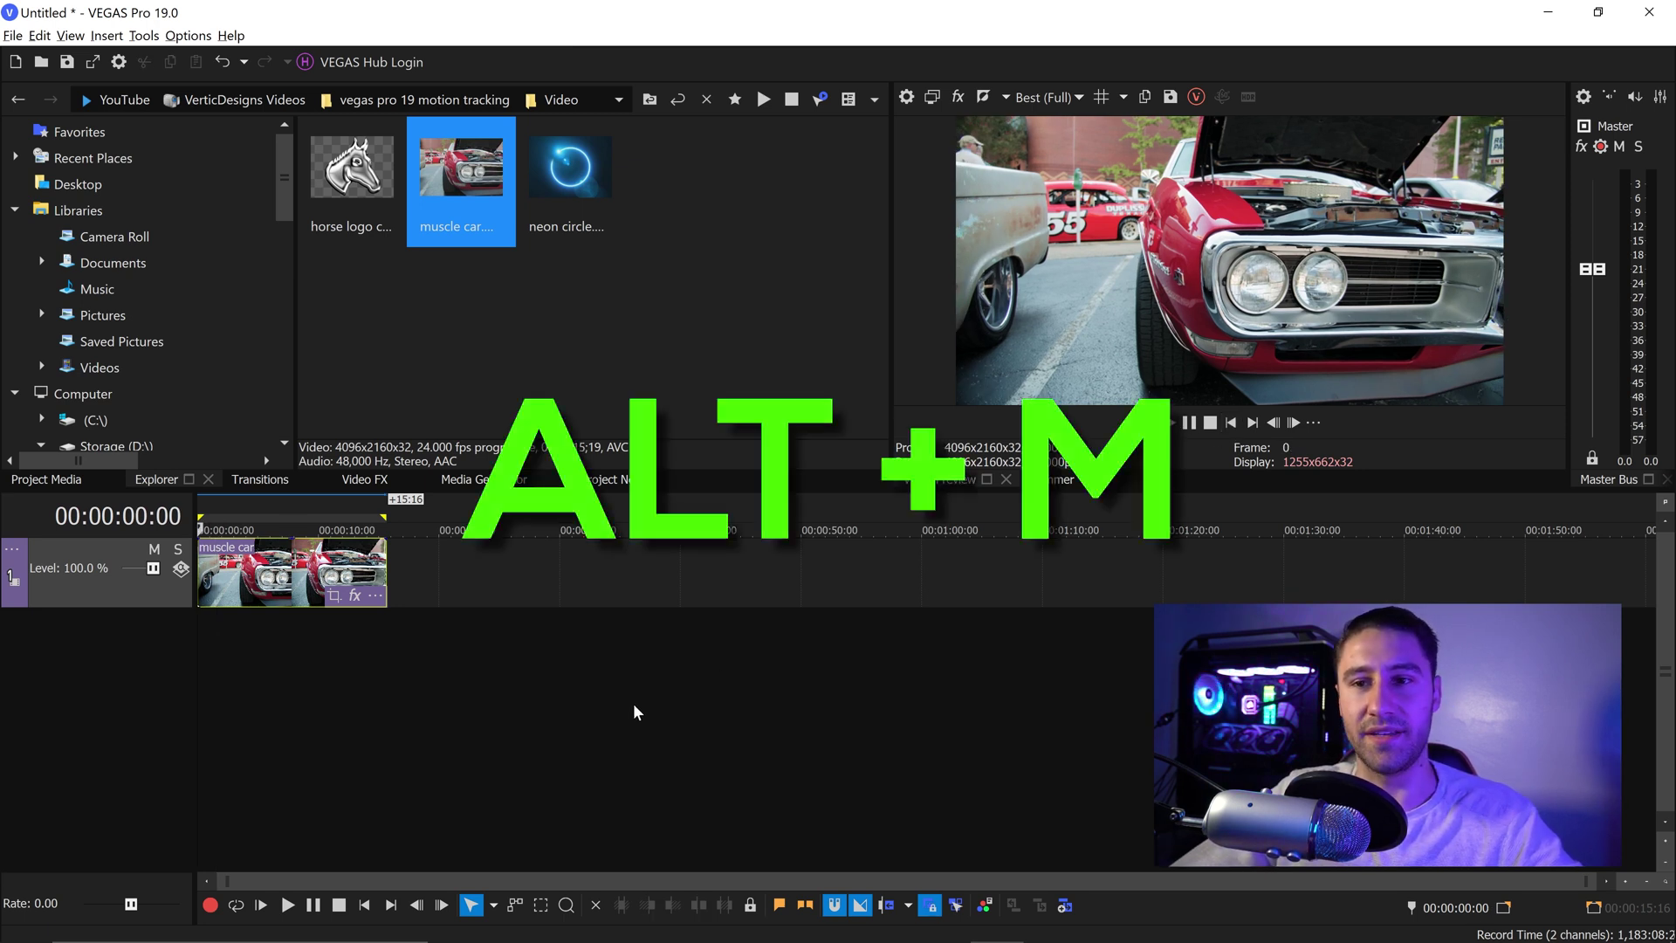
pyautogui.hotkey('alt', 'm')
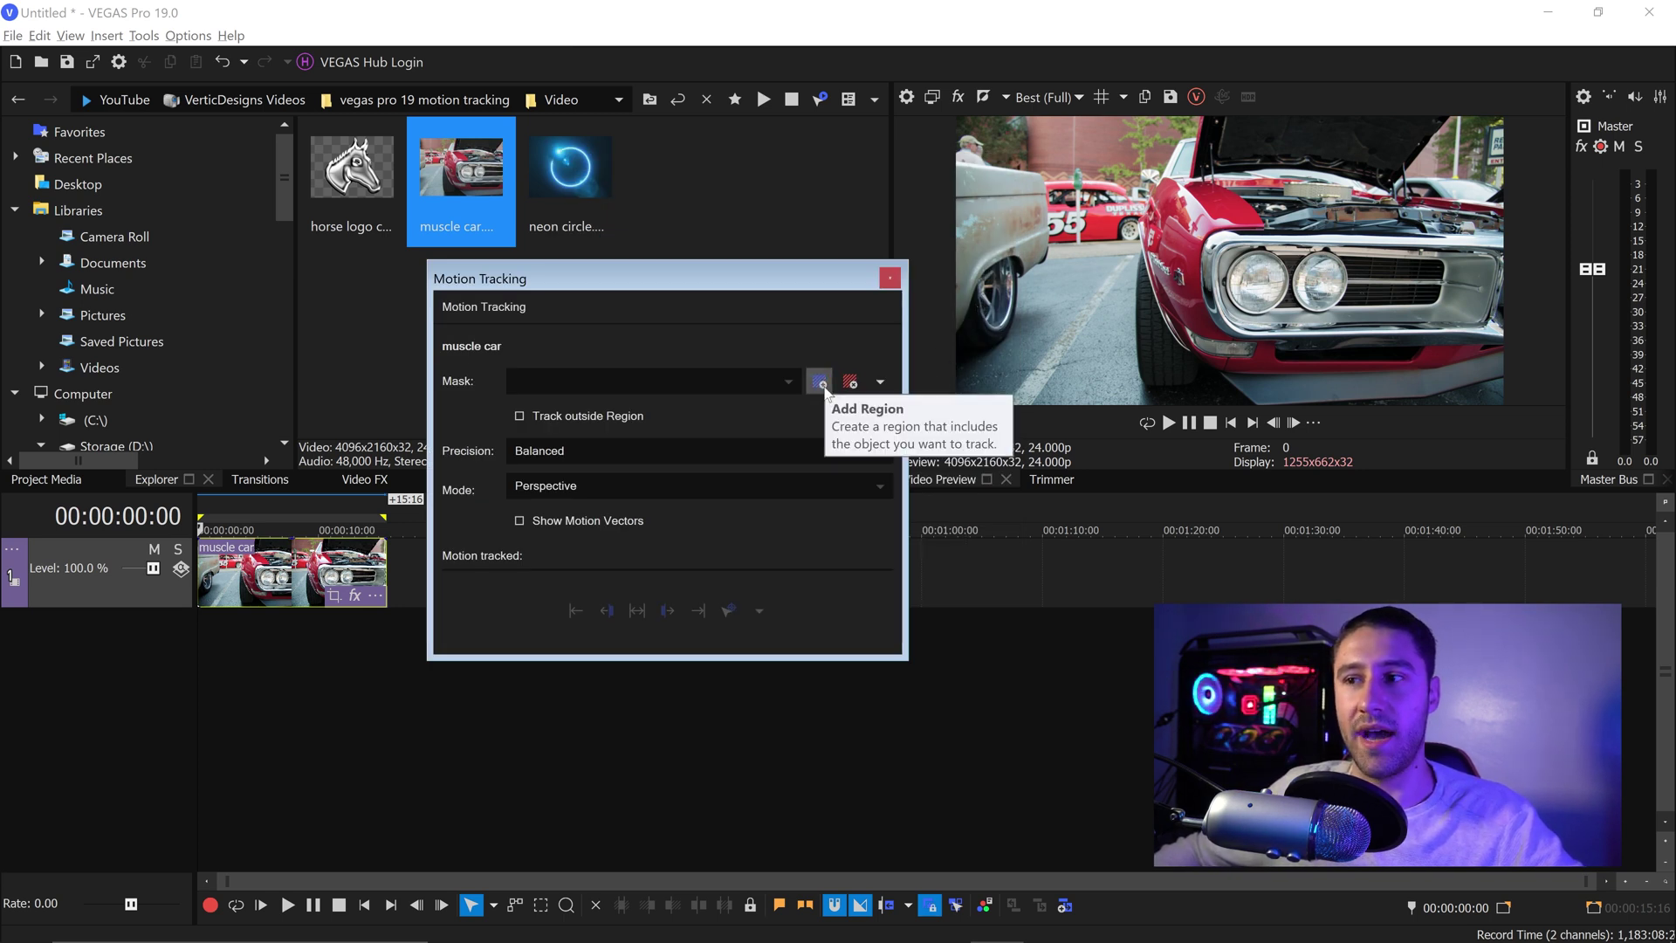
pyautogui.click(823, 384)
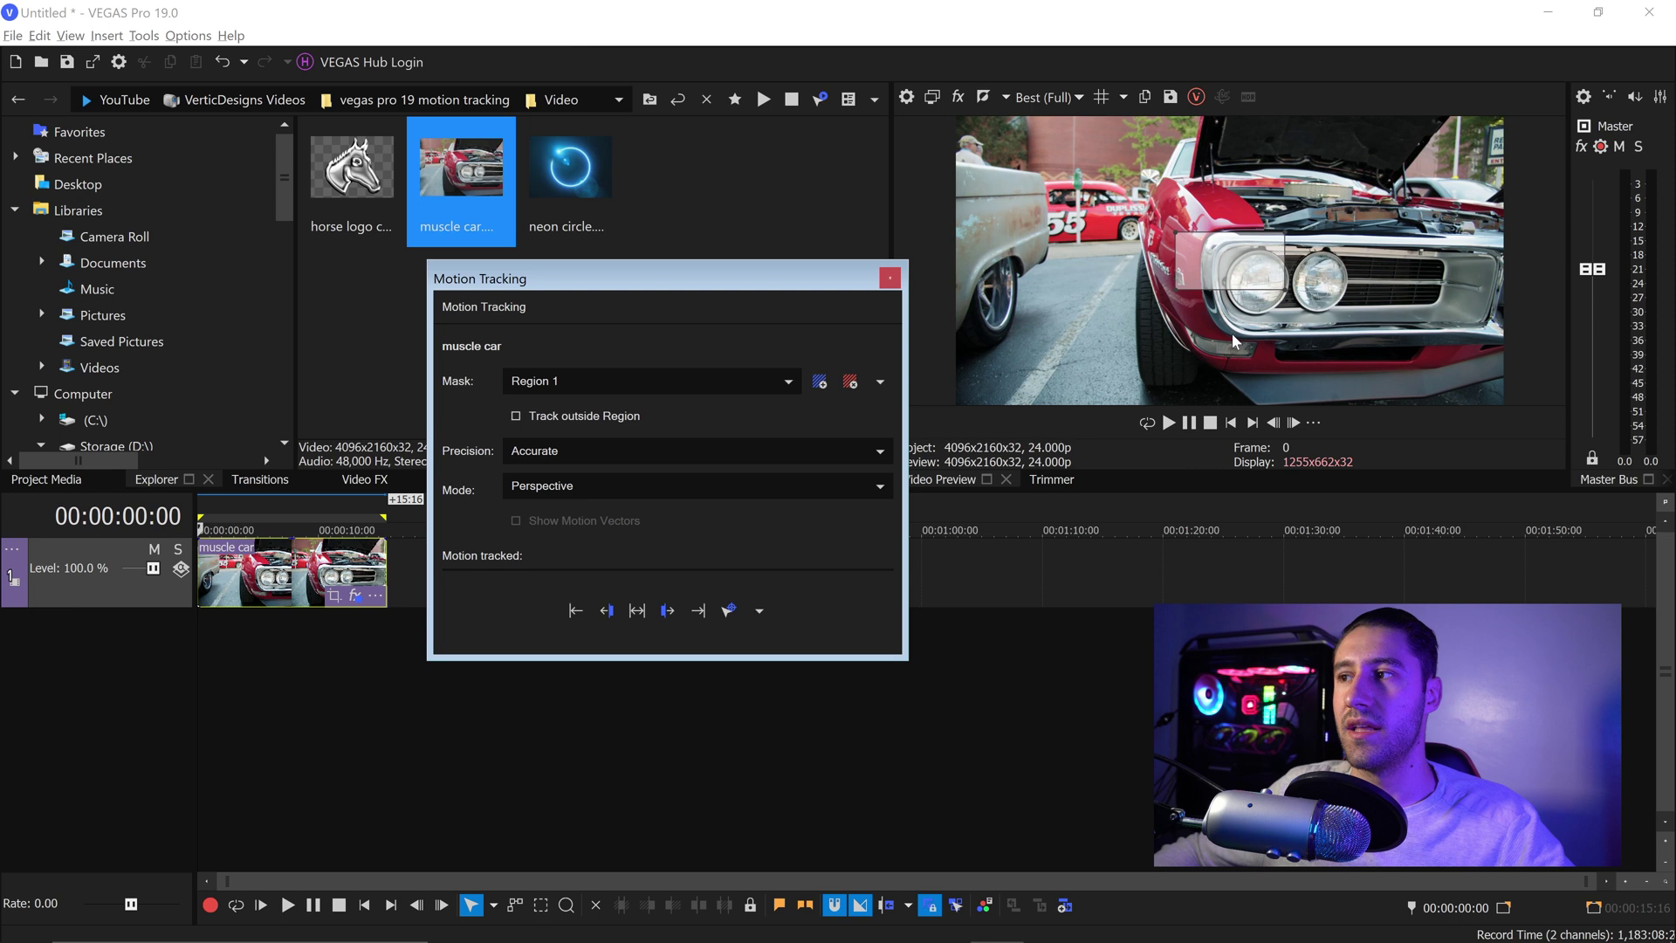
# Move and resize the tracking region to cover the headlights and grille.
pyautogui.moveTo(1244, 260); pyautogui.dragTo(1259, 254)
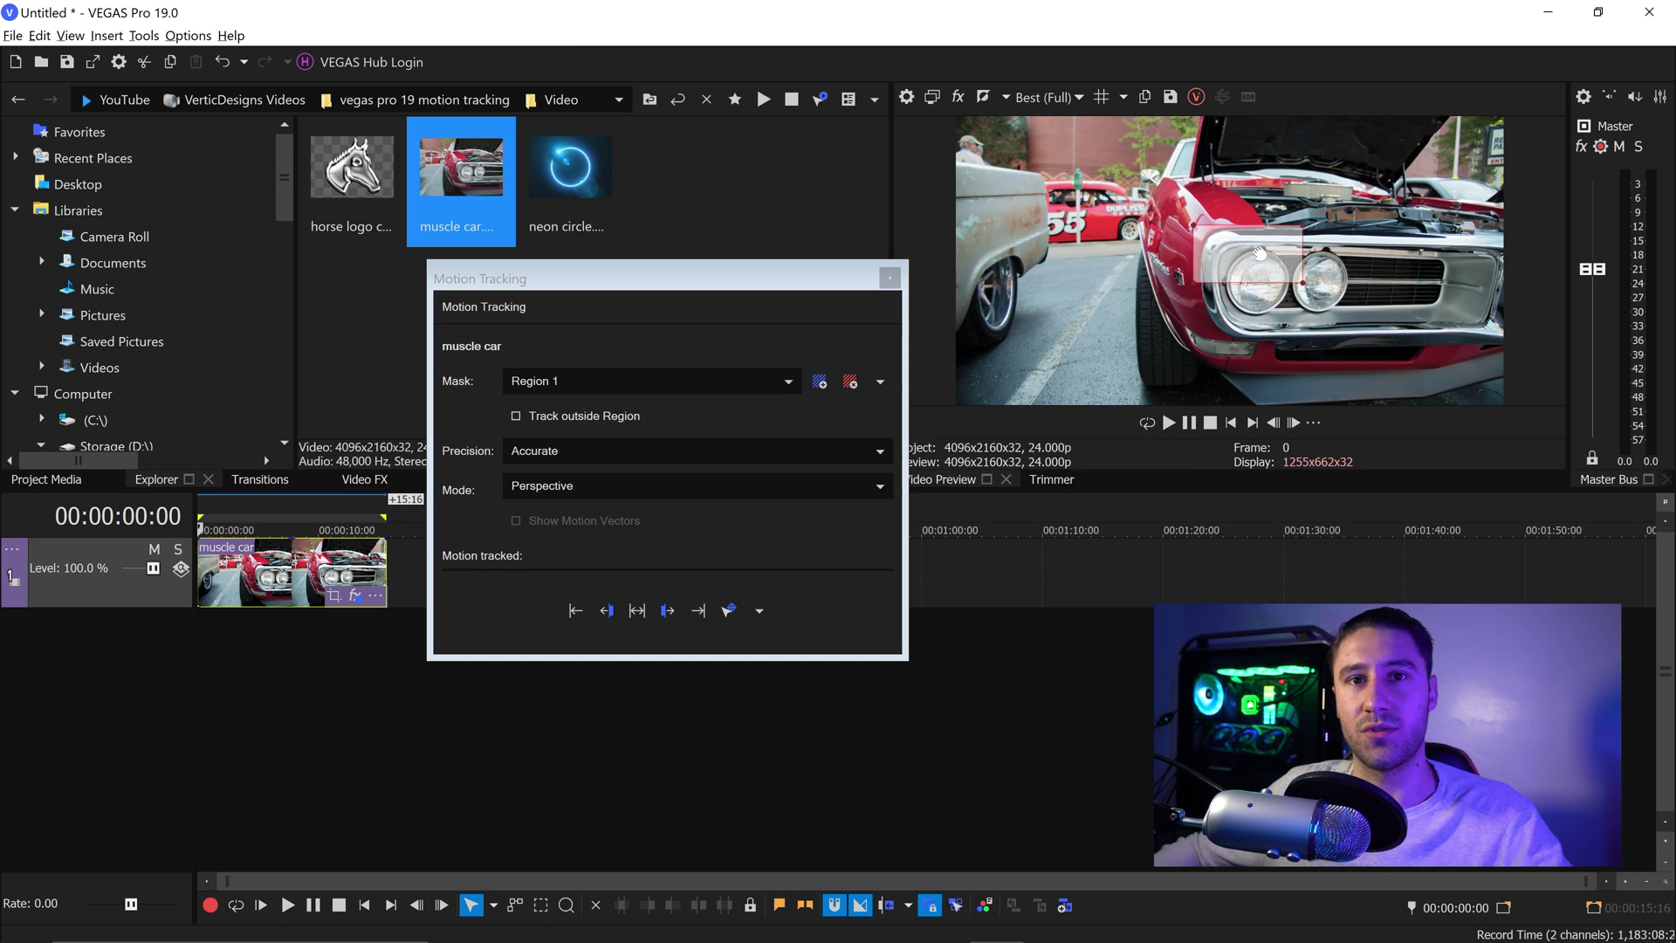
pyautogui.moveTo(1259, 253); pyautogui.dragTo(1199, 342)
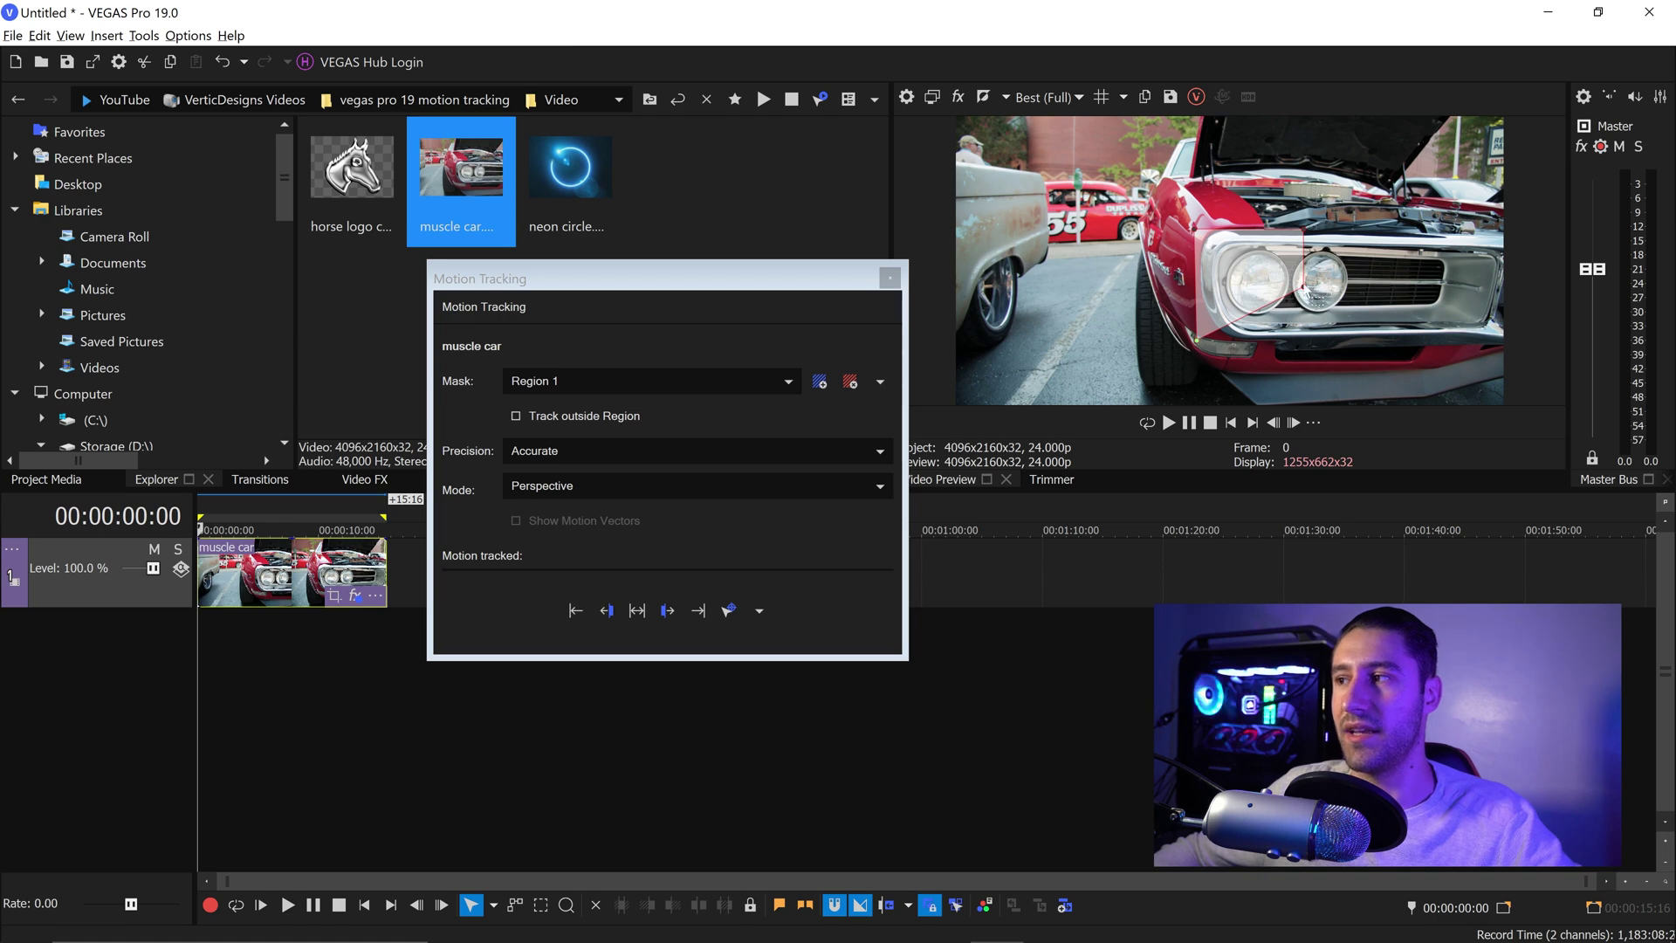
pyautogui.moveTo(1305, 234); pyautogui.dragTo(1360, 236)
pyautogui.moveTo(1301, 339); pyautogui.dragTo(1360, 335)
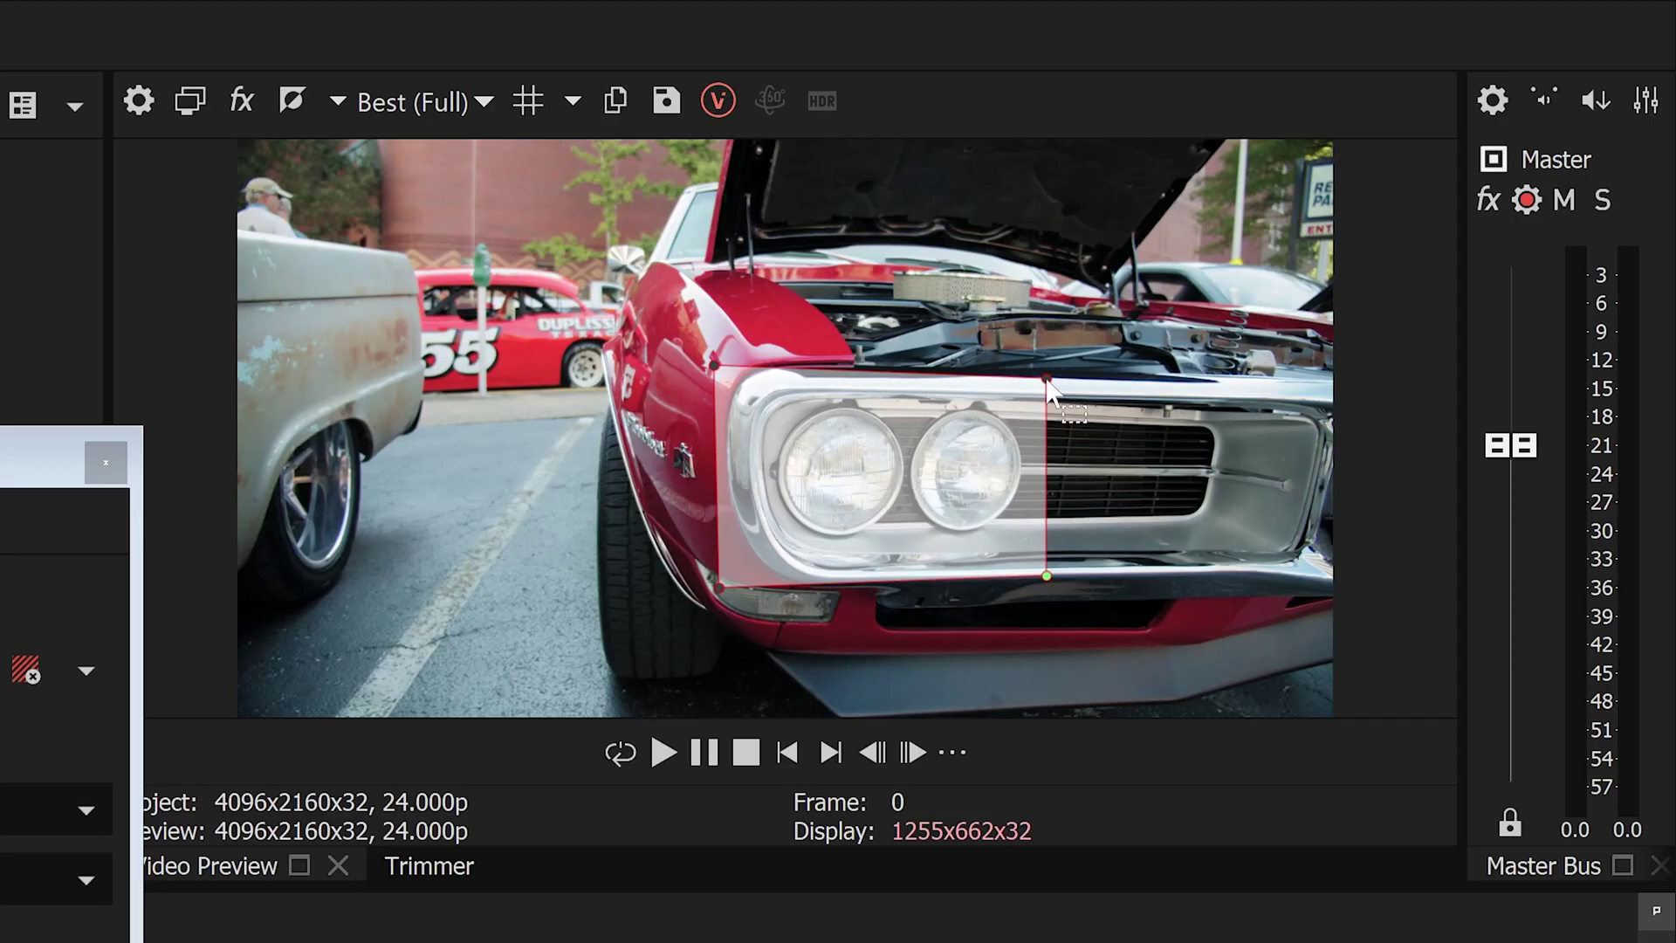
pyautogui.moveTo(1047, 379); pyautogui.dragTo(1053, 379)
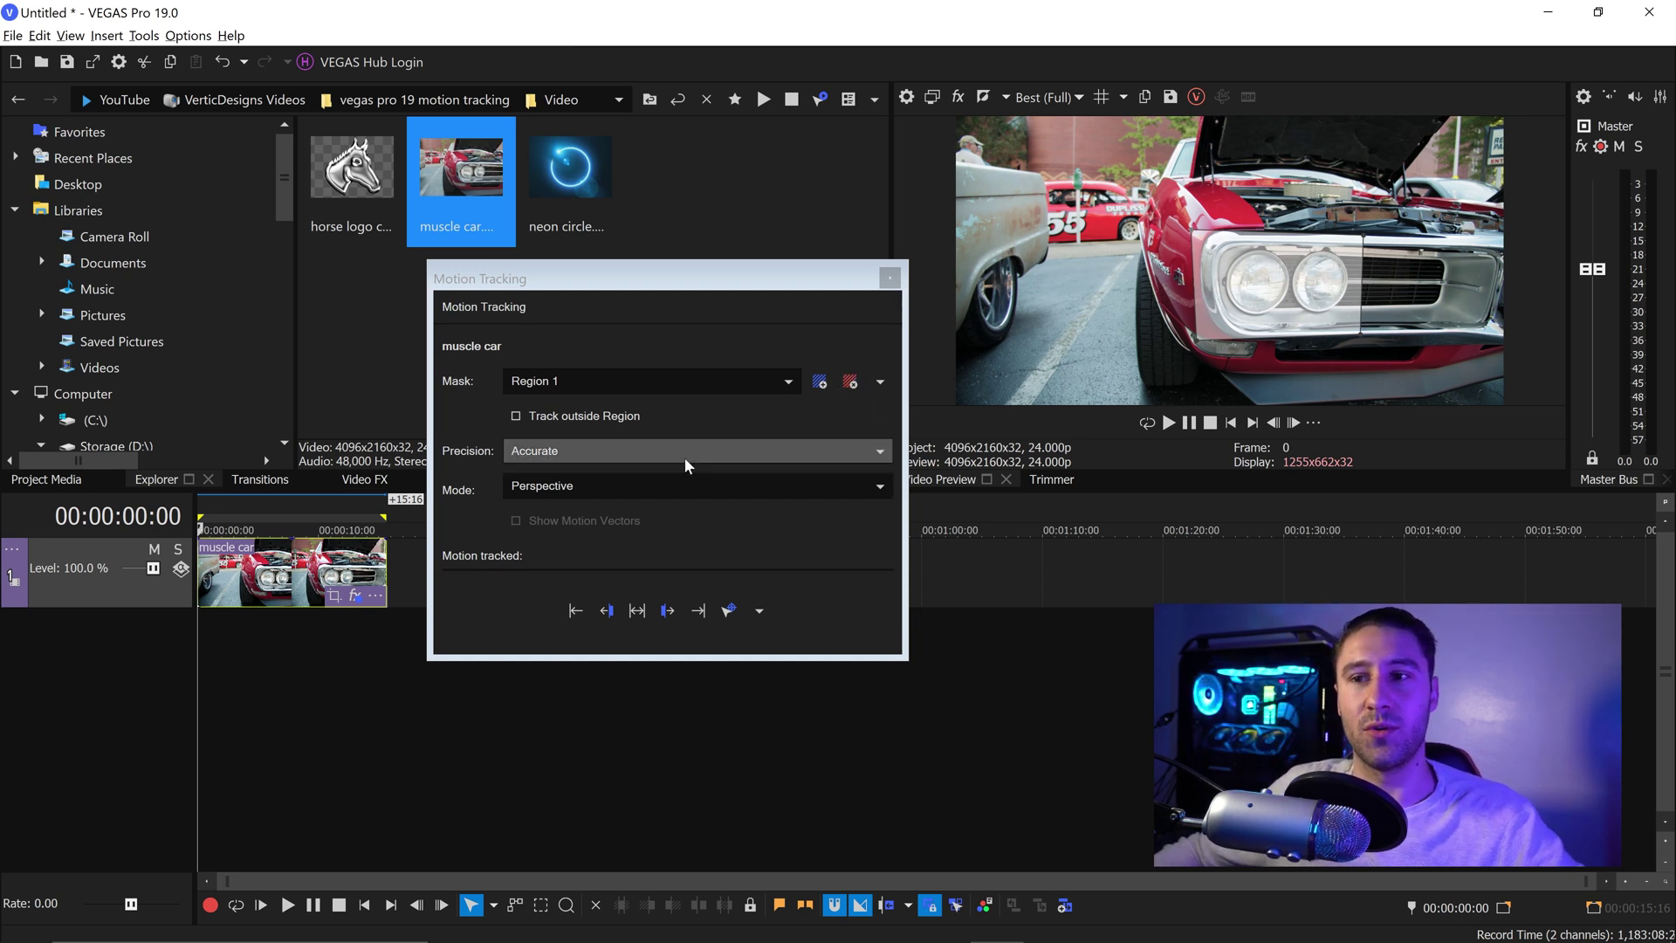
# Keep tracking precision on Accurate and set the mode to Scale & Location.
pyautogui.click(609, 454)
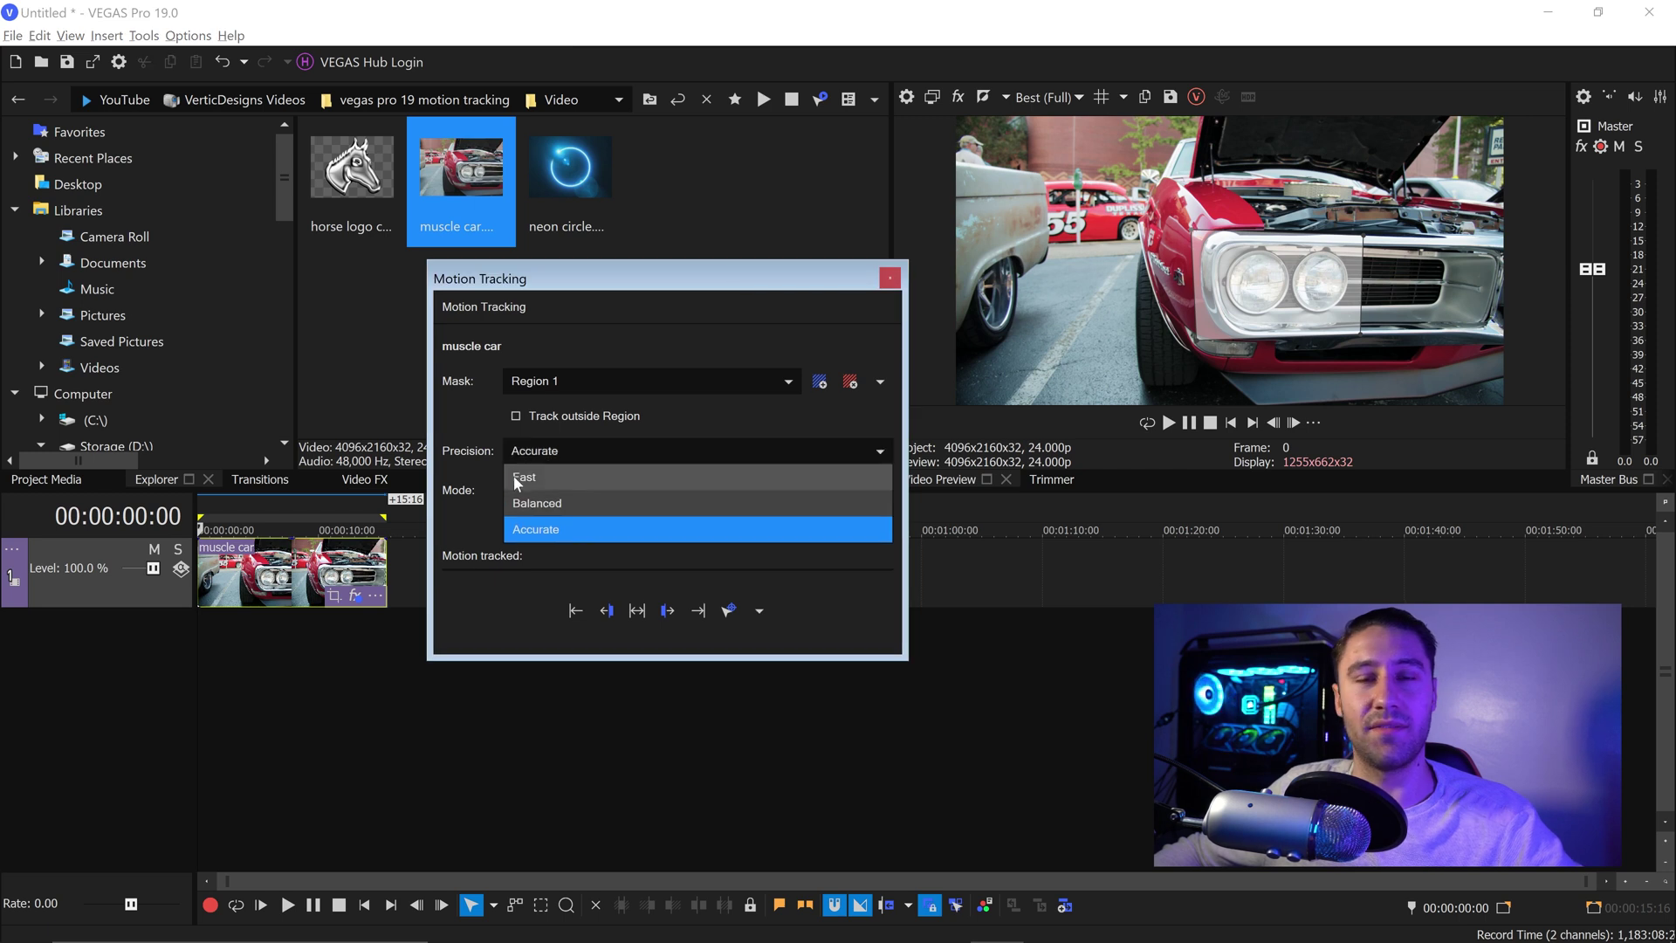
pyautogui.click(547, 539)
pyautogui.click(555, 453)
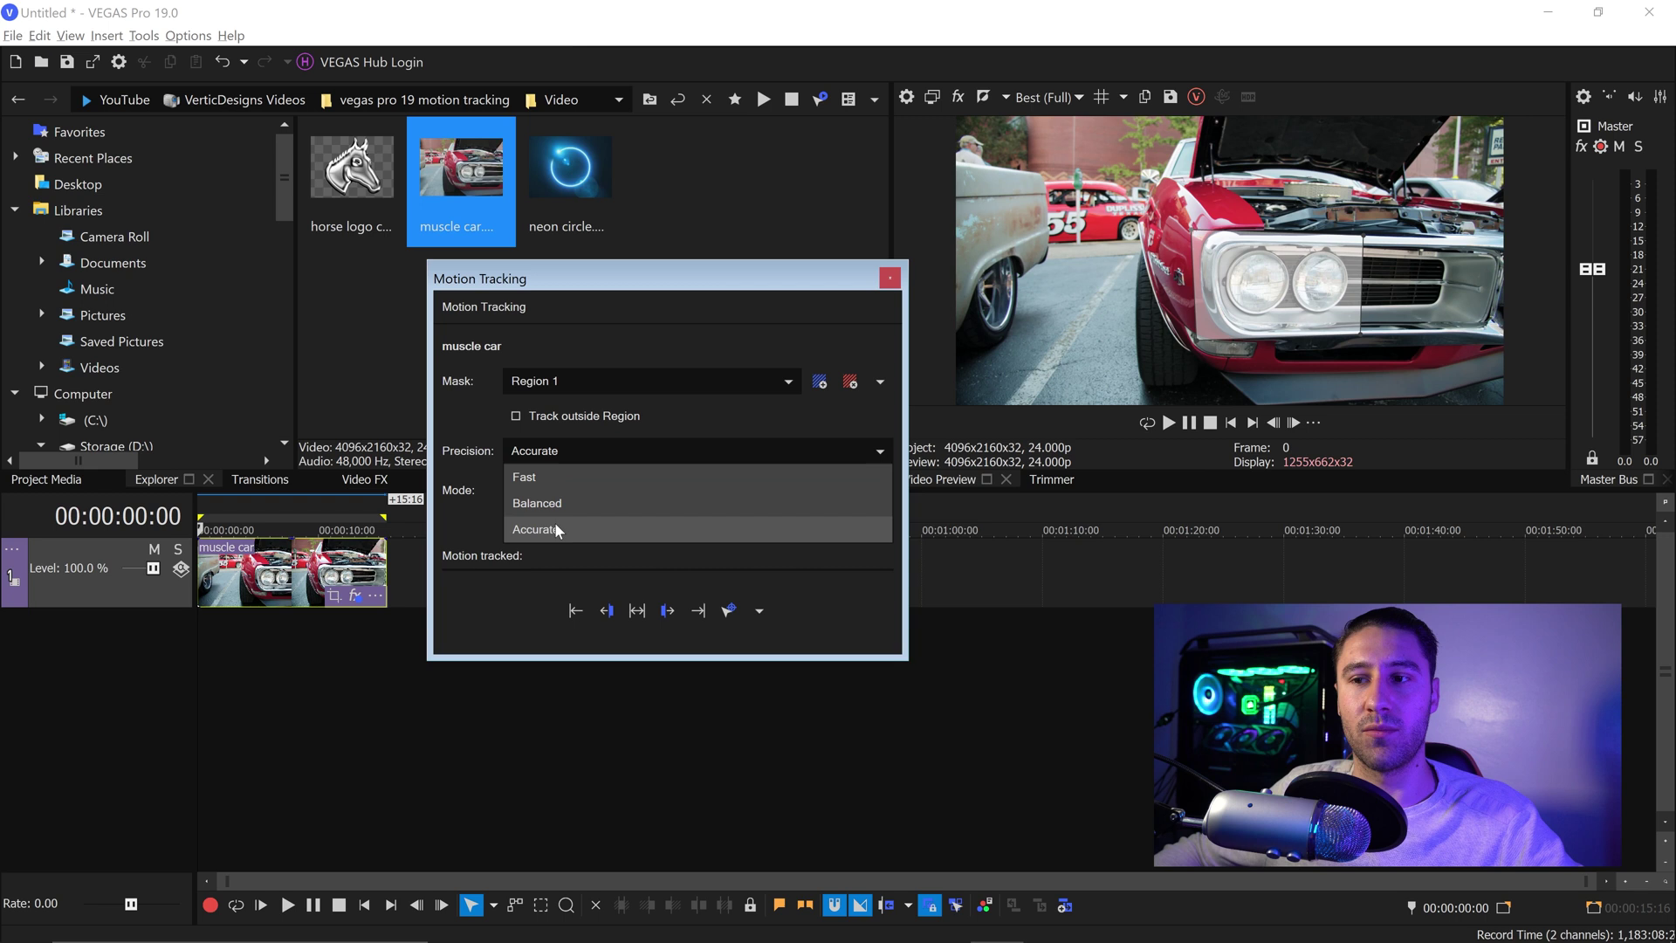
pyautogui.click(553, 522)
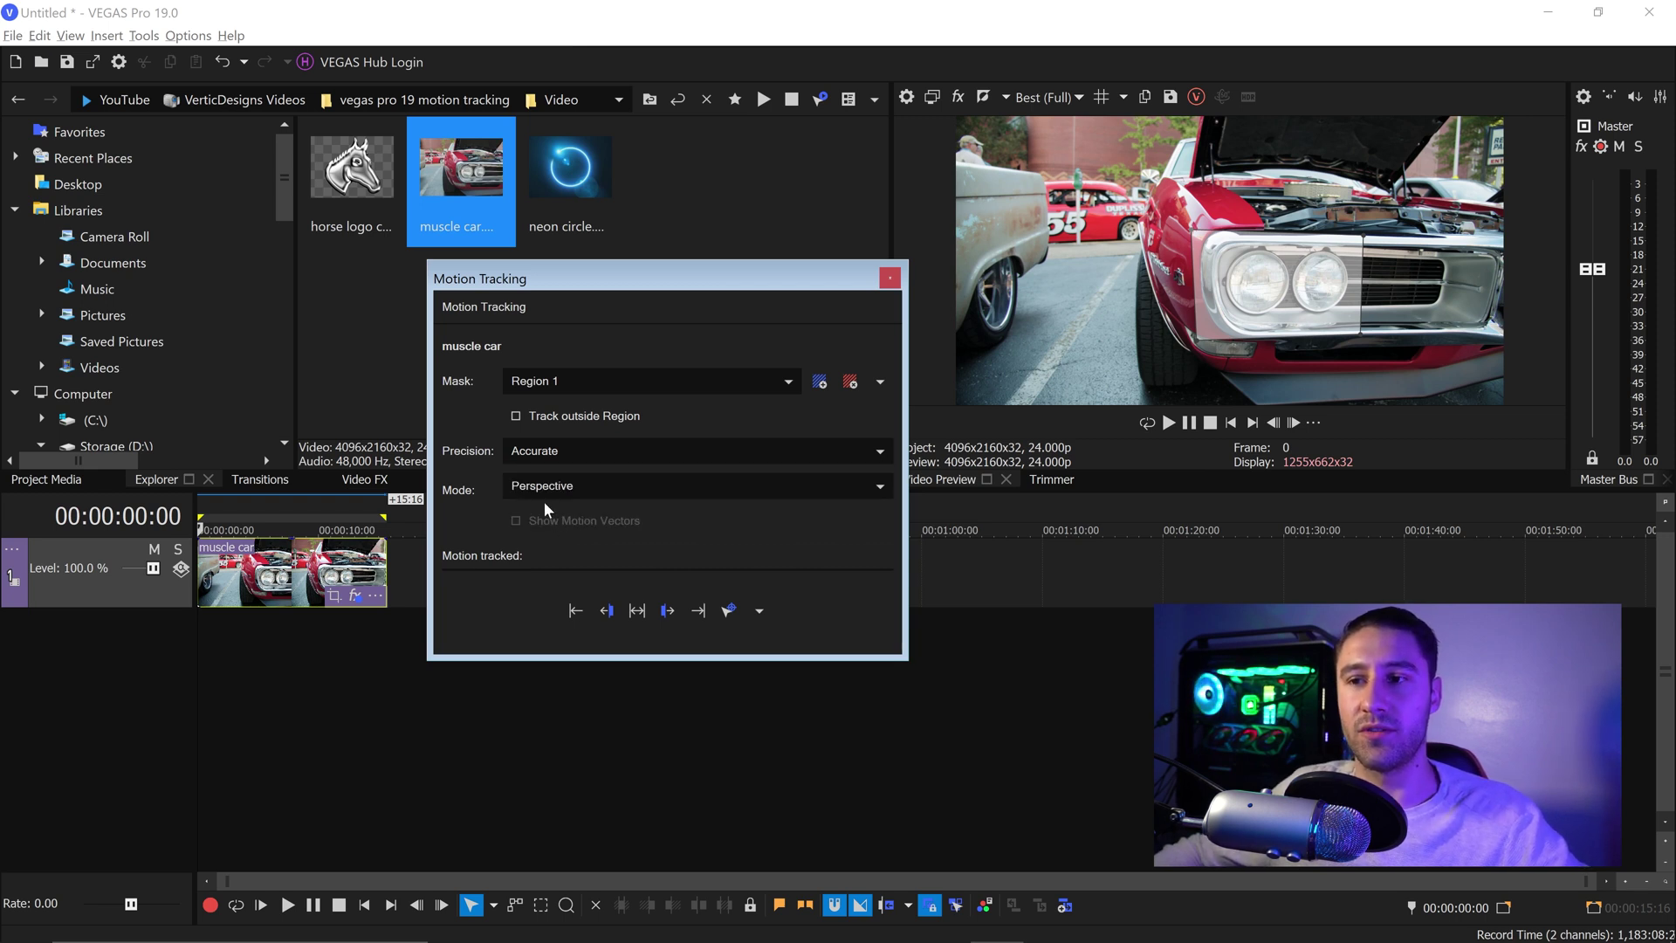
pyautogui.click(541, 490)
pyautogui.click(564, 564)
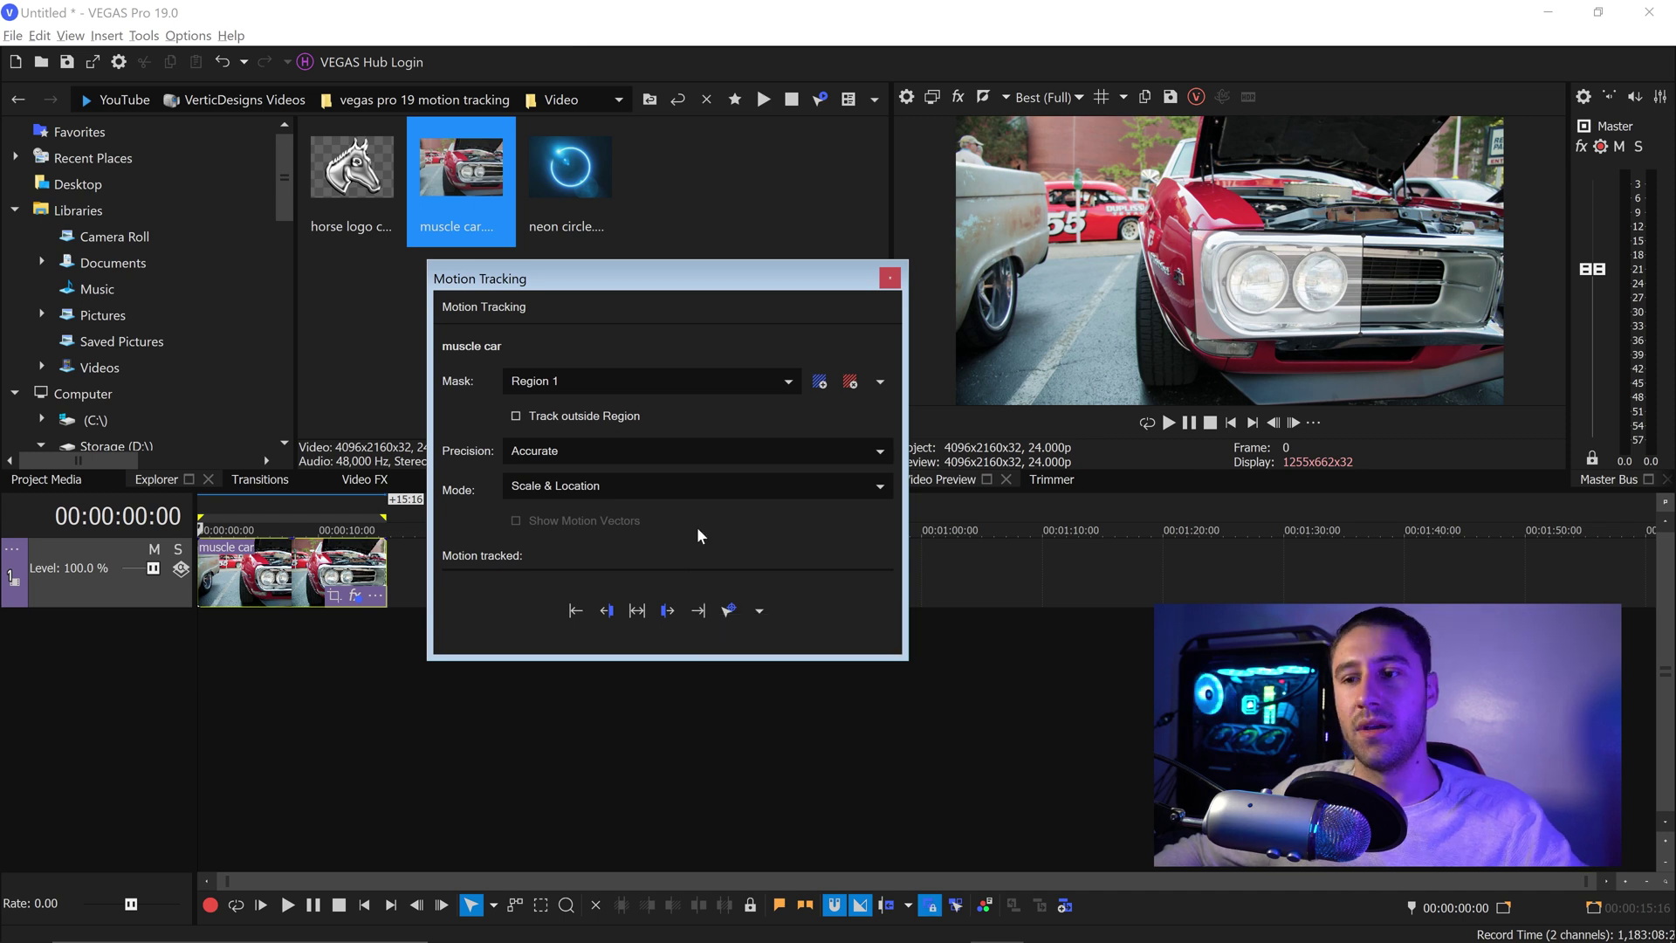
# Track the region forward and backward through the clip, then scrub to verify and return to the start.
pyautogui.click(638, 611)
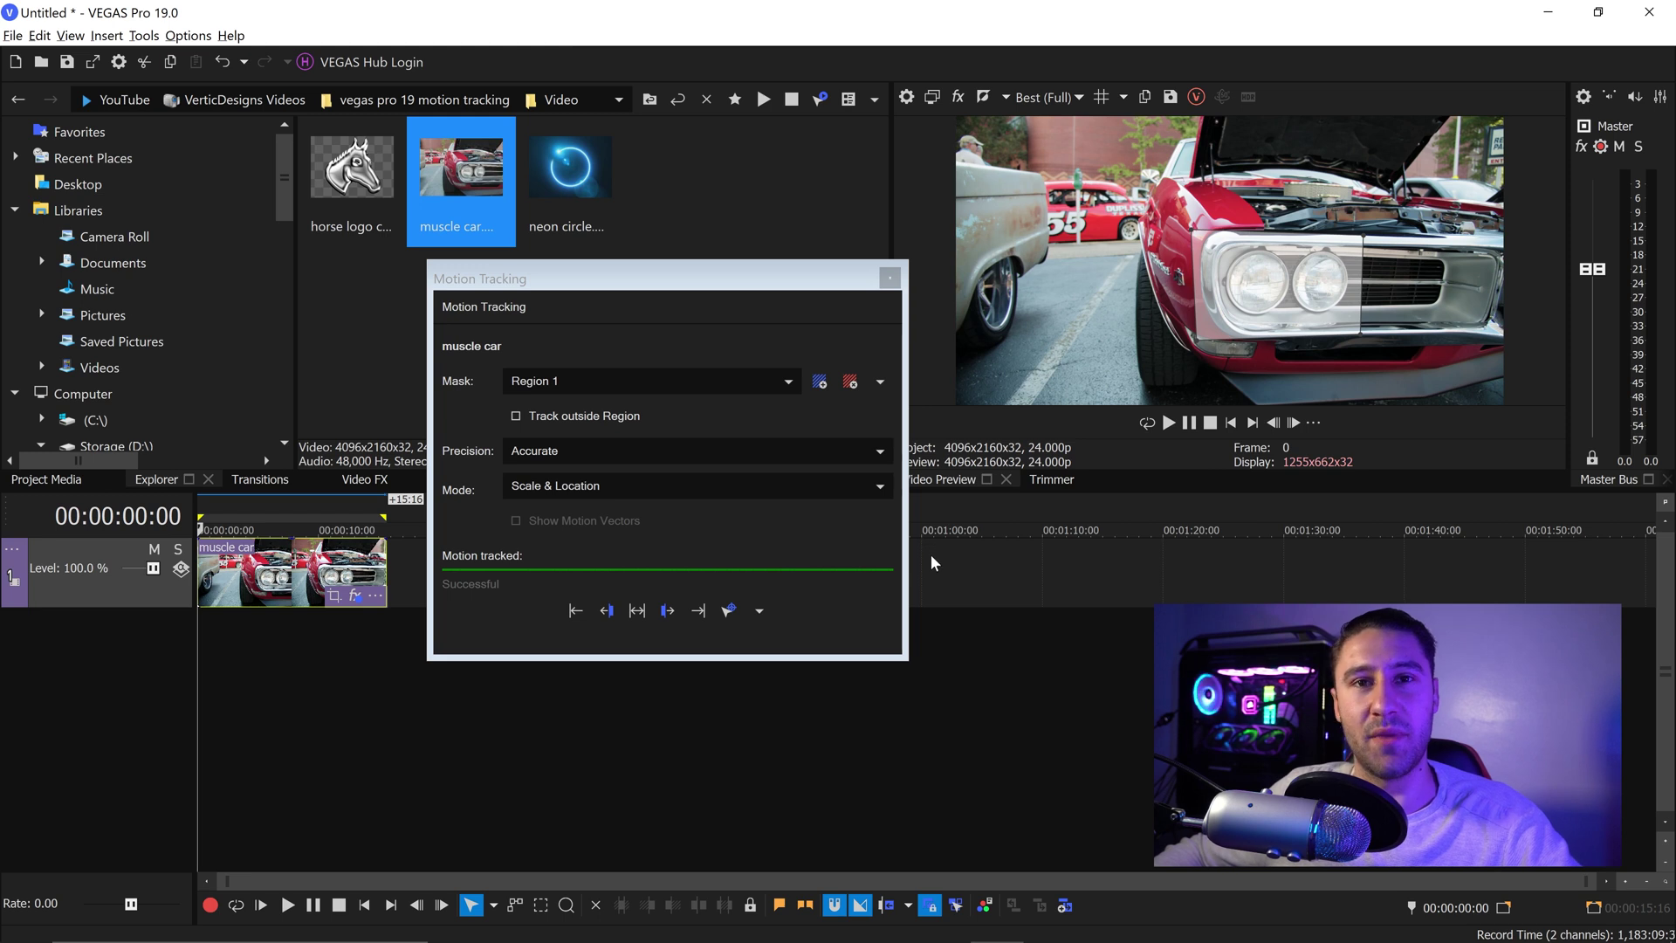
pyautogui.click(212, 580)
pyautogui.click(276, 576)
pyautogui.click(302, 576)
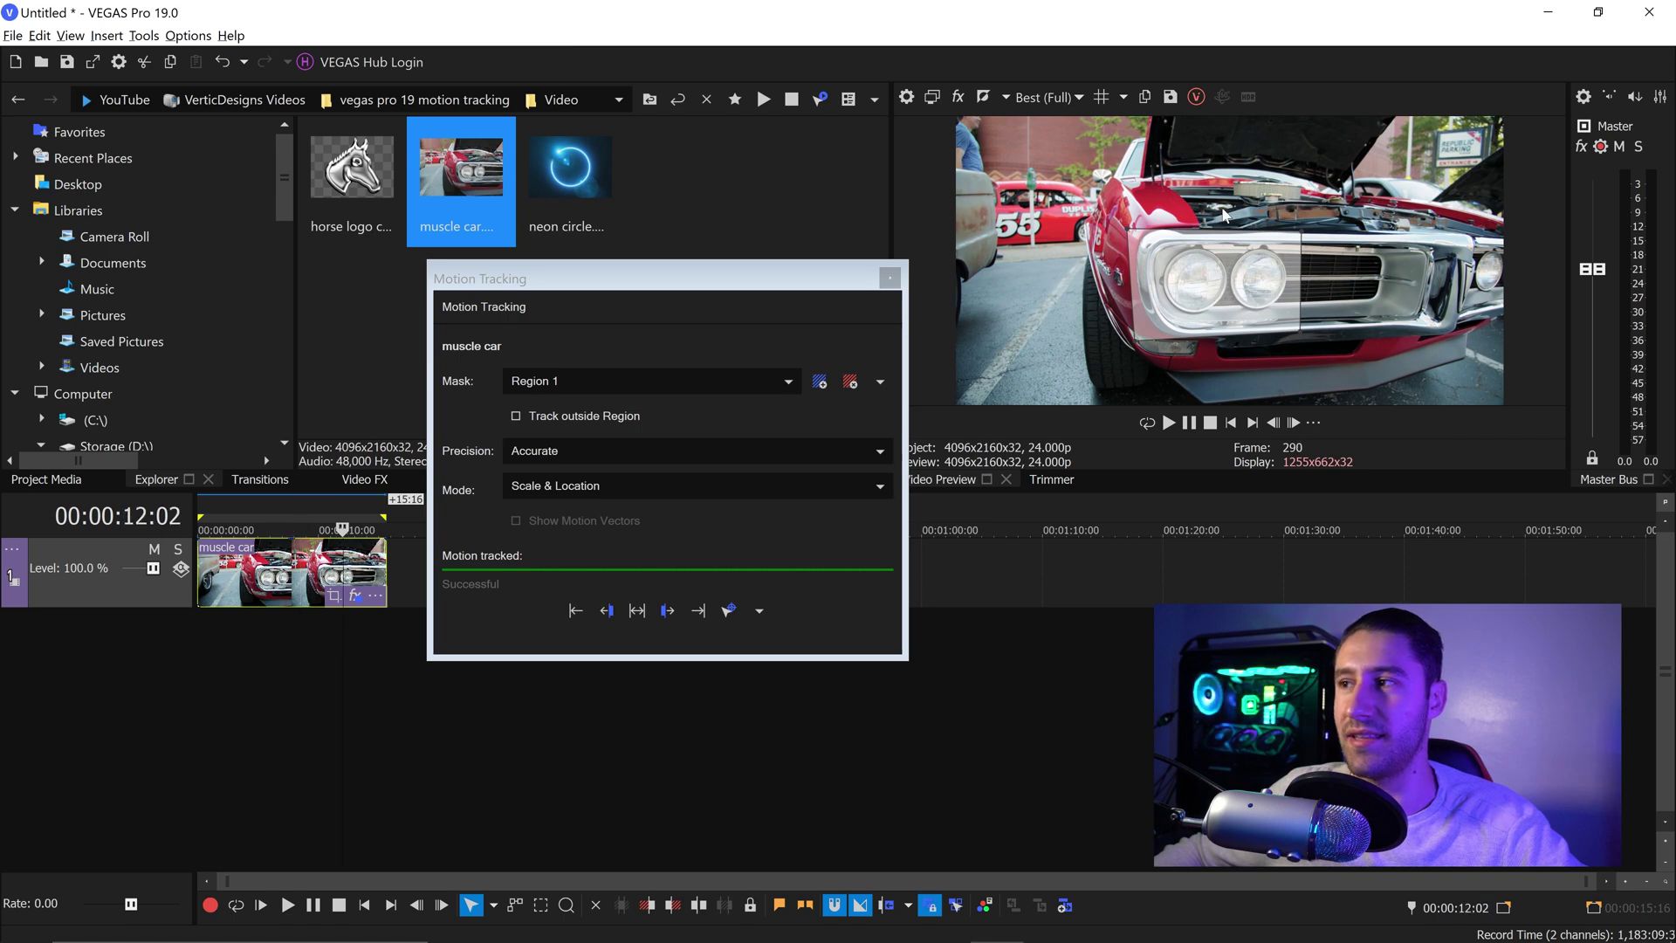
pyautogui.hotkey('ctrl', 'Home')
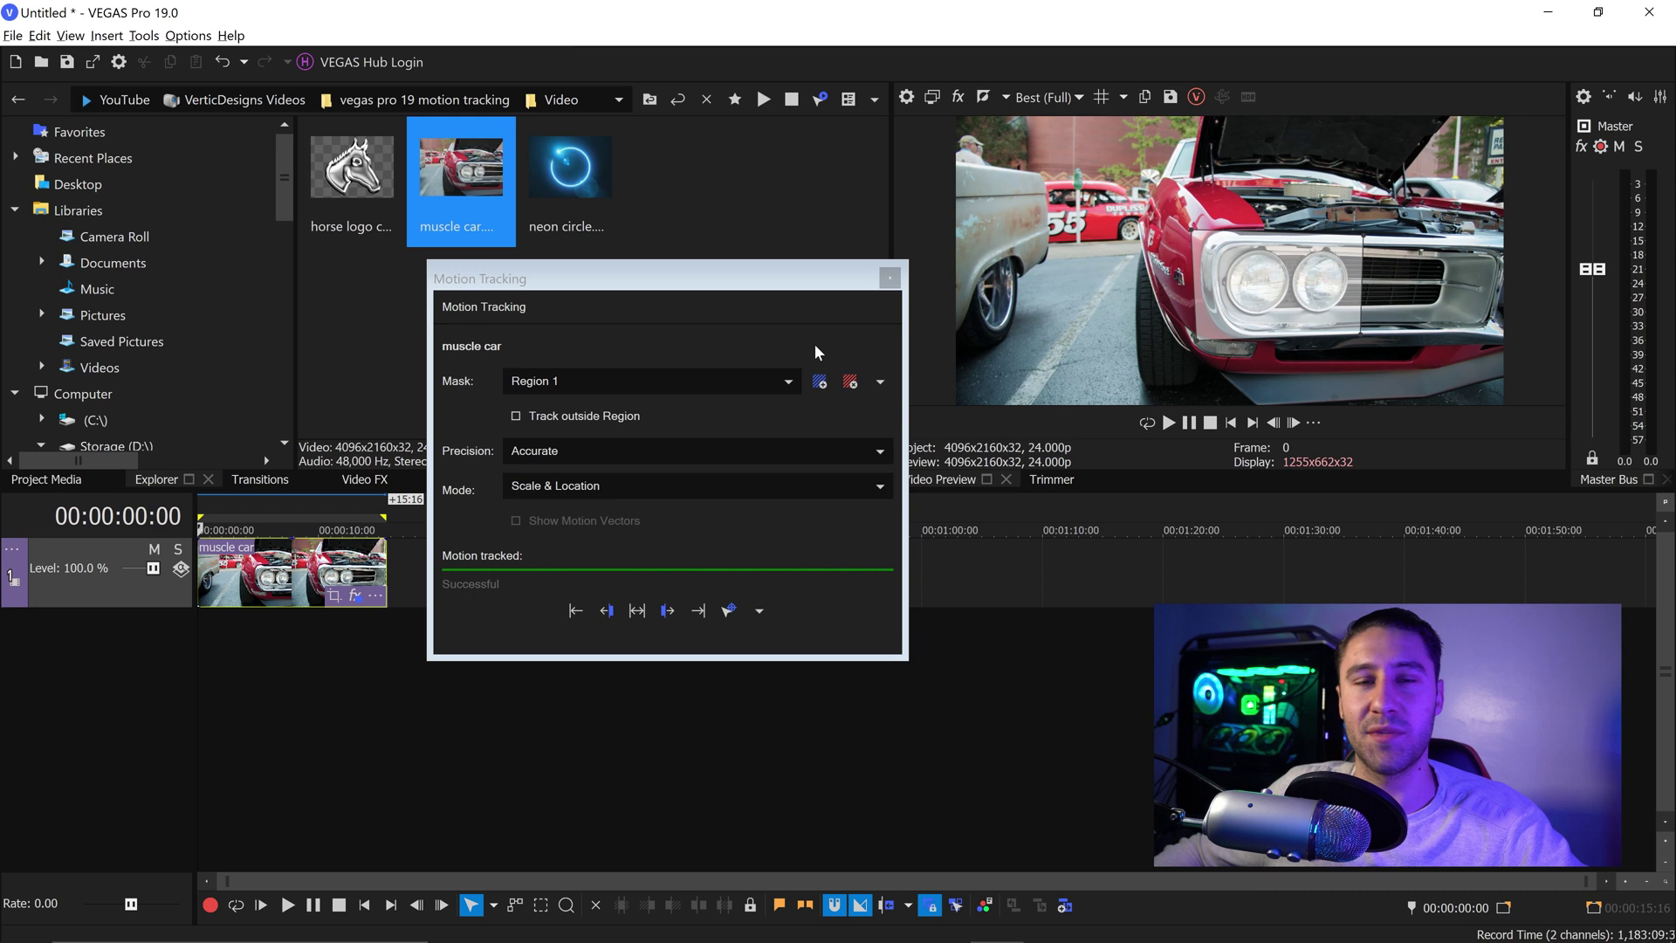
# Add Region 2 and stretch it across the car's hood.
pyautogui.click(821, 385)
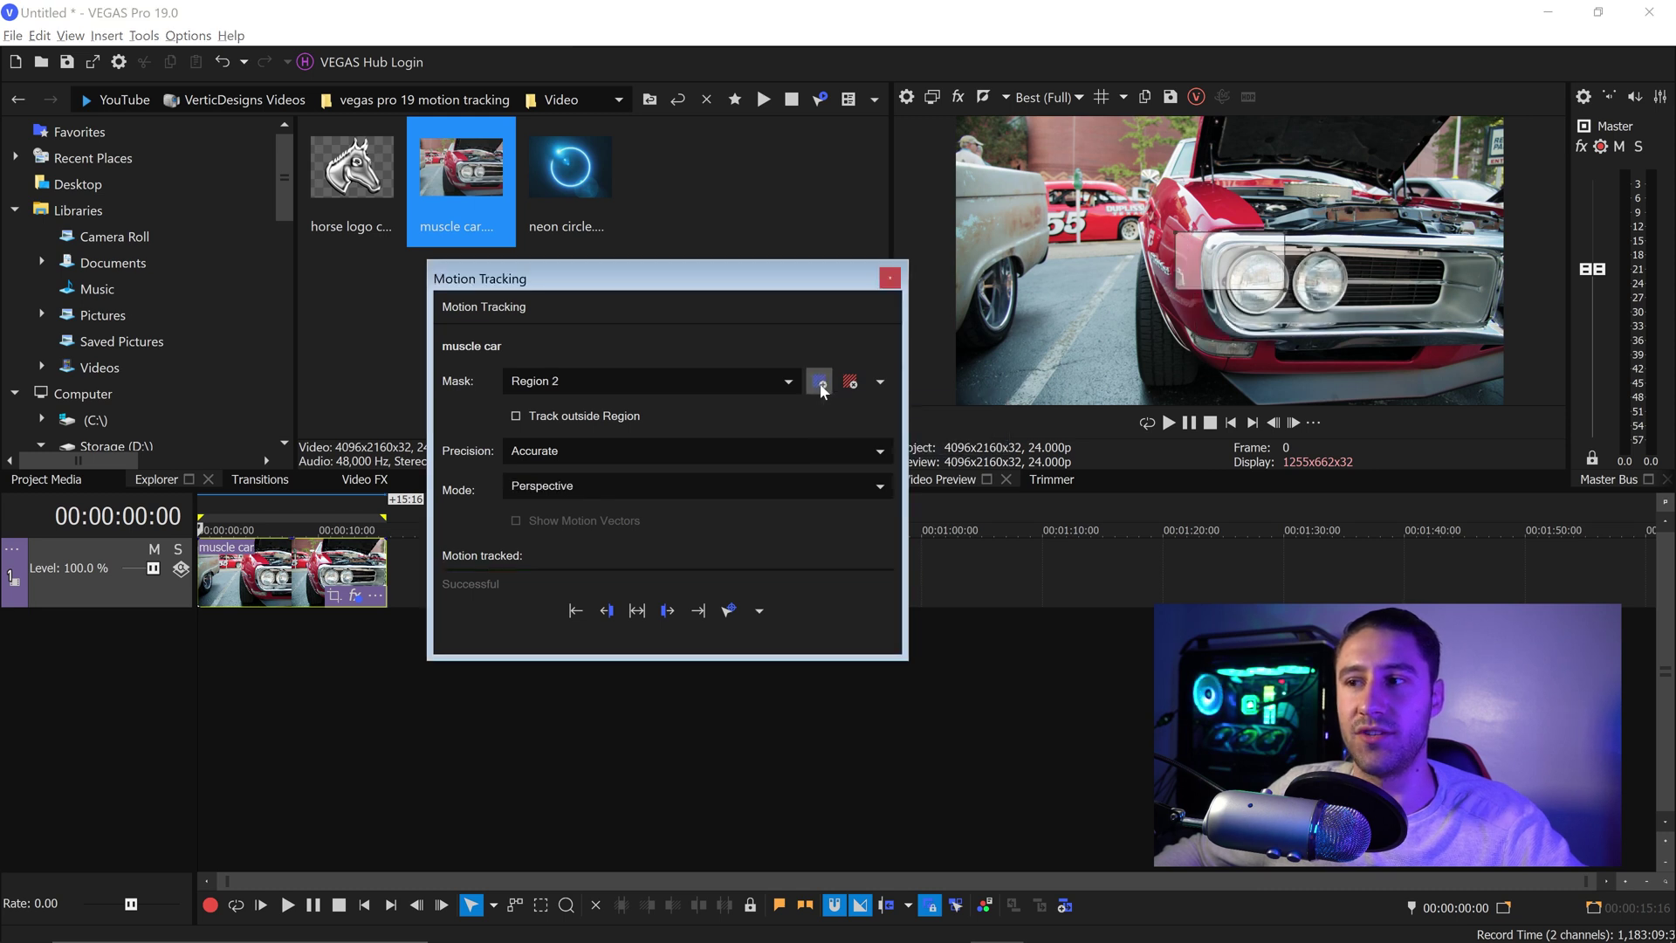
pyautogui.moveTo(1190, 266); pyautogui.dragTo(1397, 188)
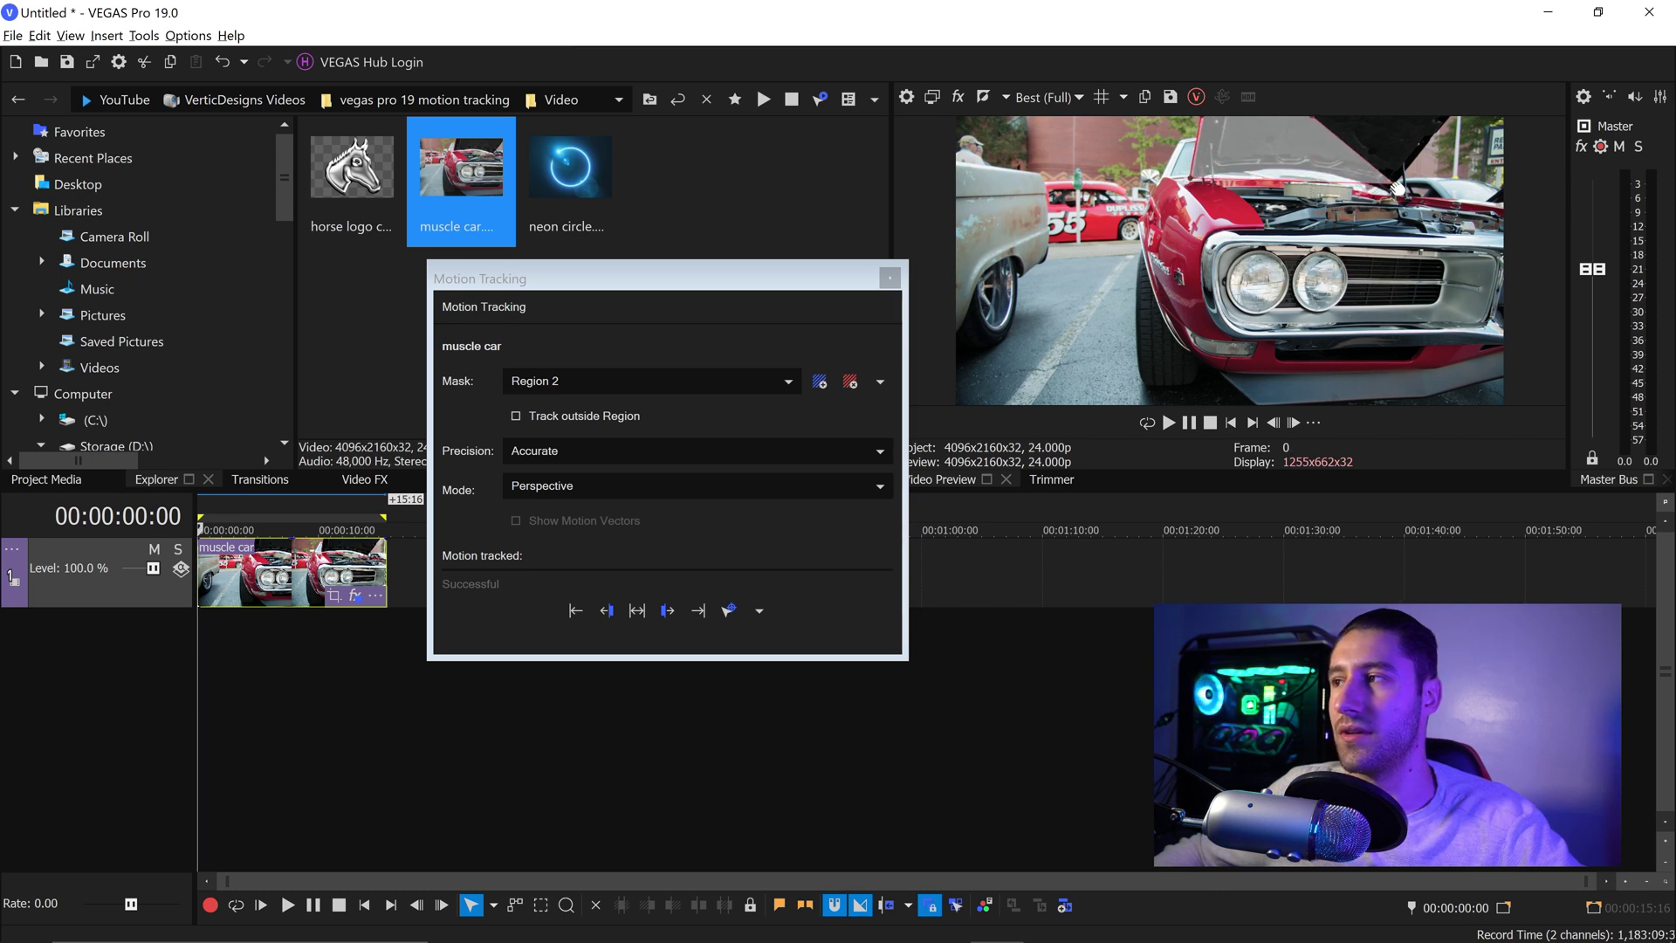
pyautogui.moveTo(1311, 124); pyautogui.dragTo(1453, 116)
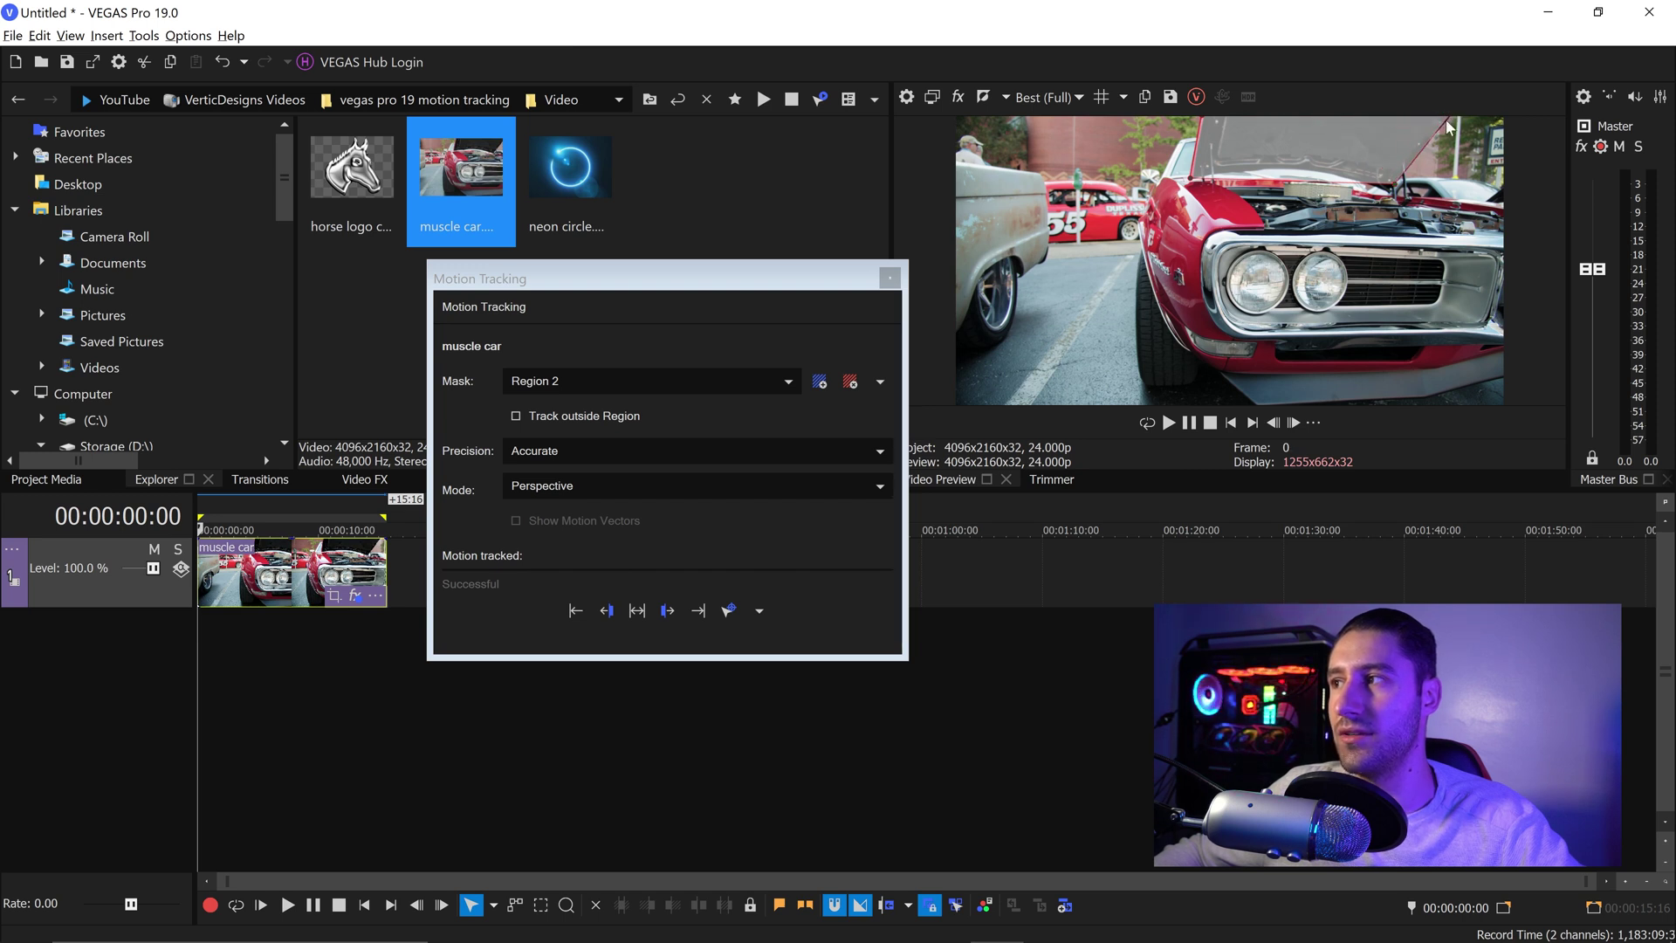
pyautogui.moveTo(1397, 190); pyautogui.dragTo(1428, 163)
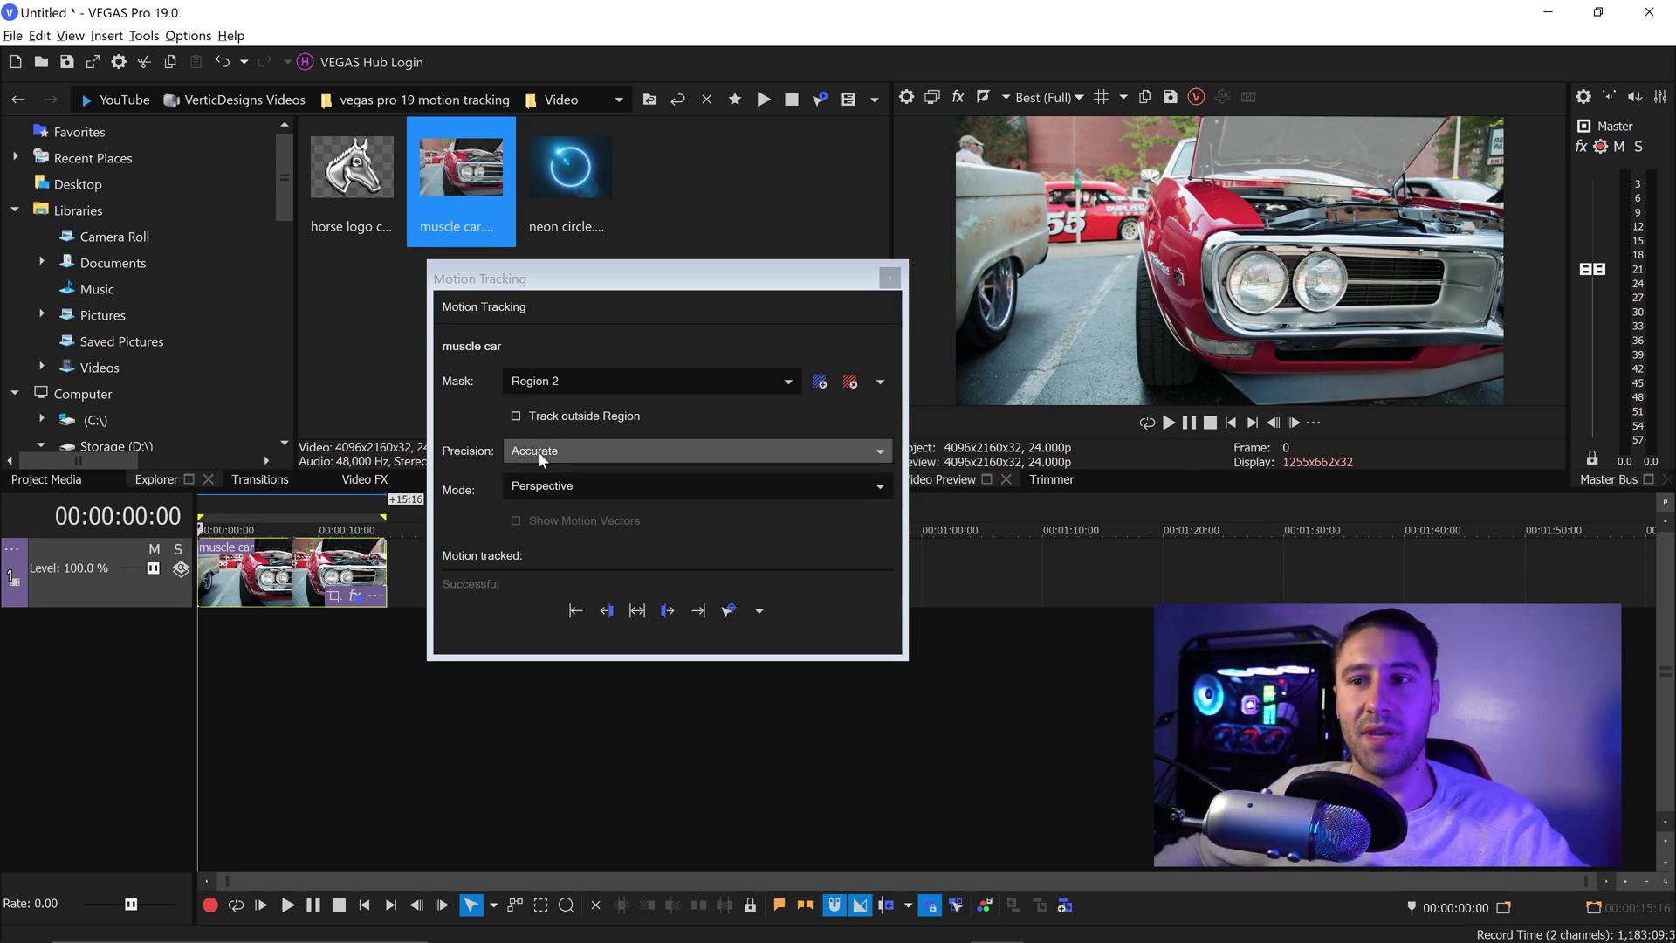
# Track Region 2 through the clip in Location mode.
pyautogui.click(543, 487)
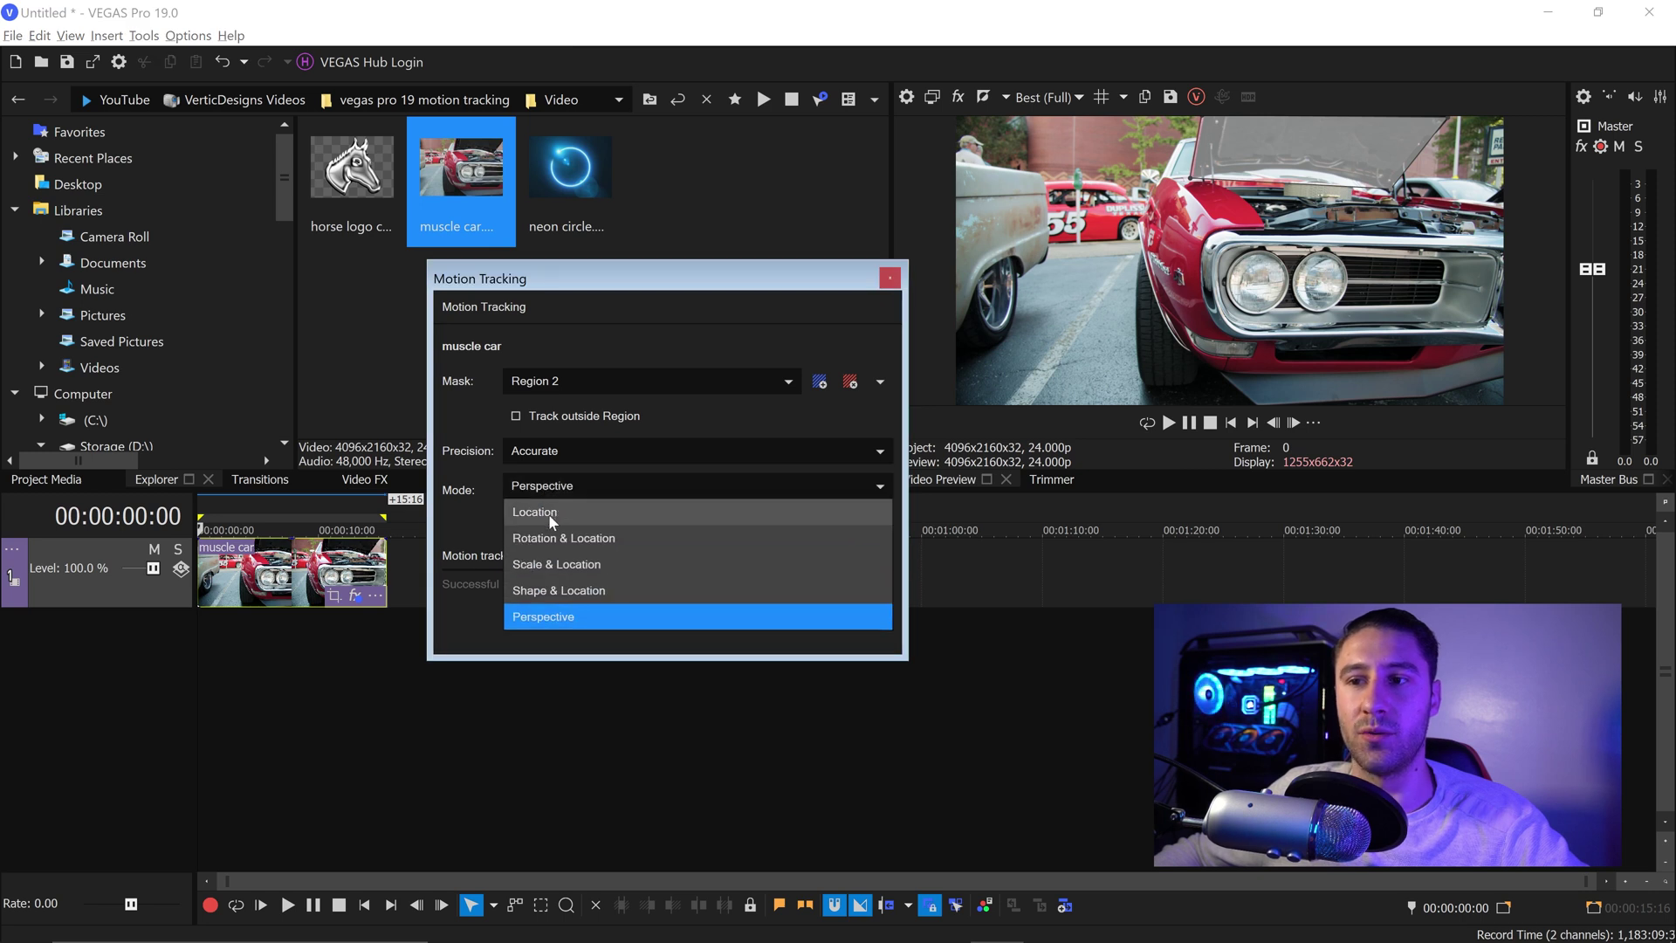
pyautogui.click(551, 515)
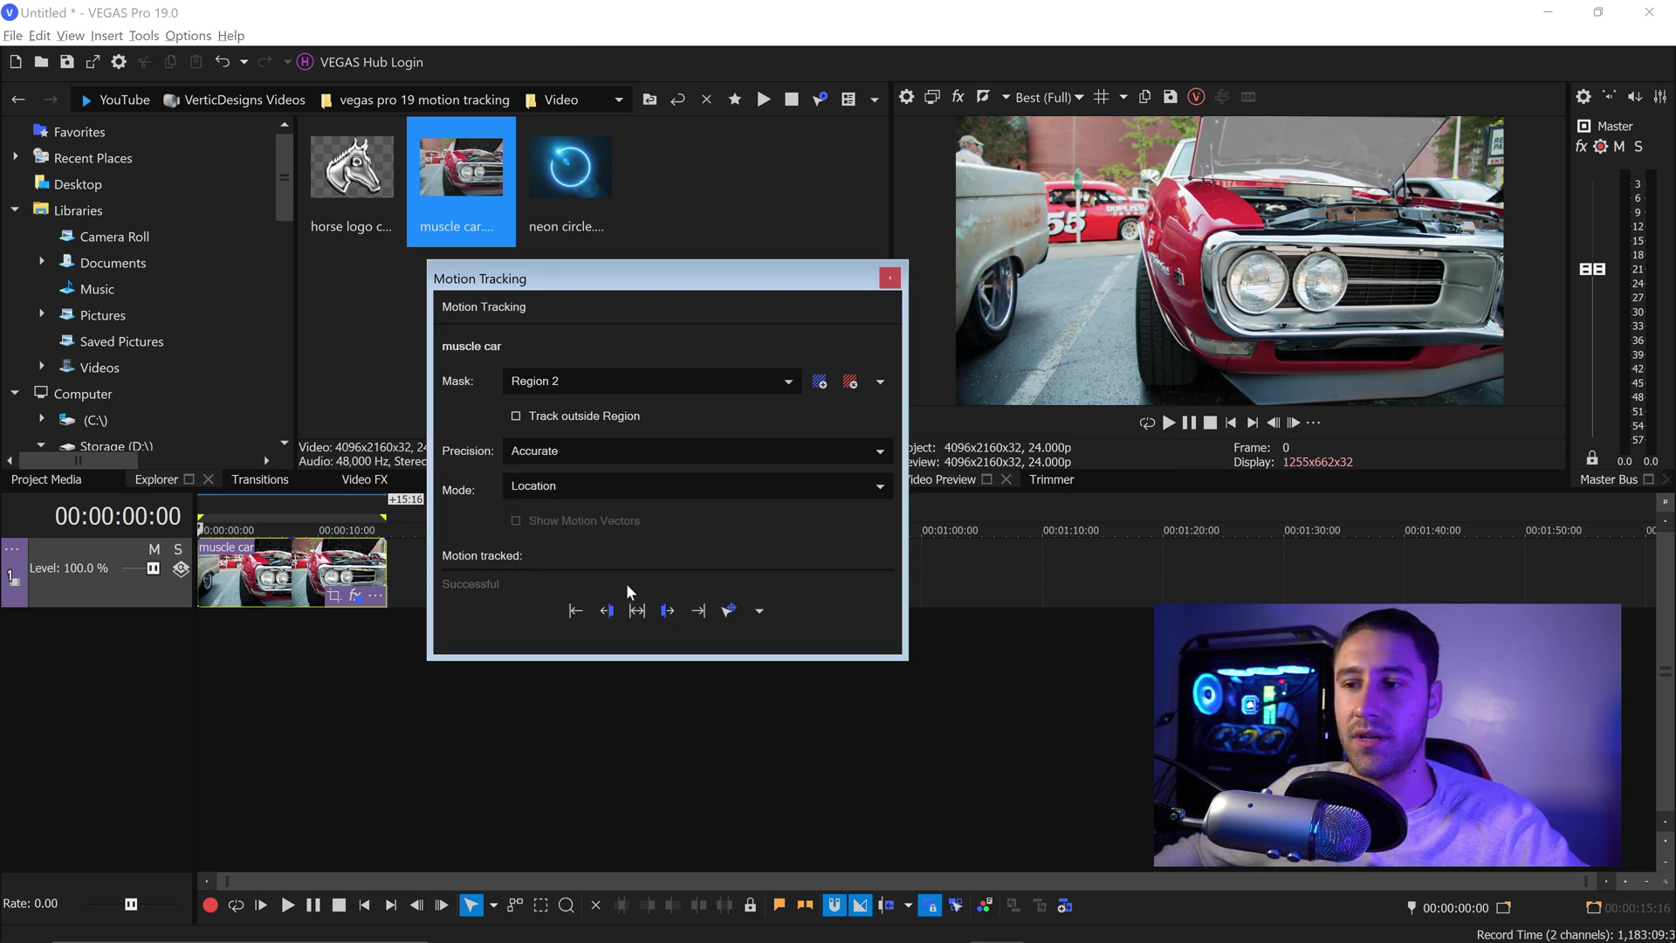
pyautogui.click(637, 610)
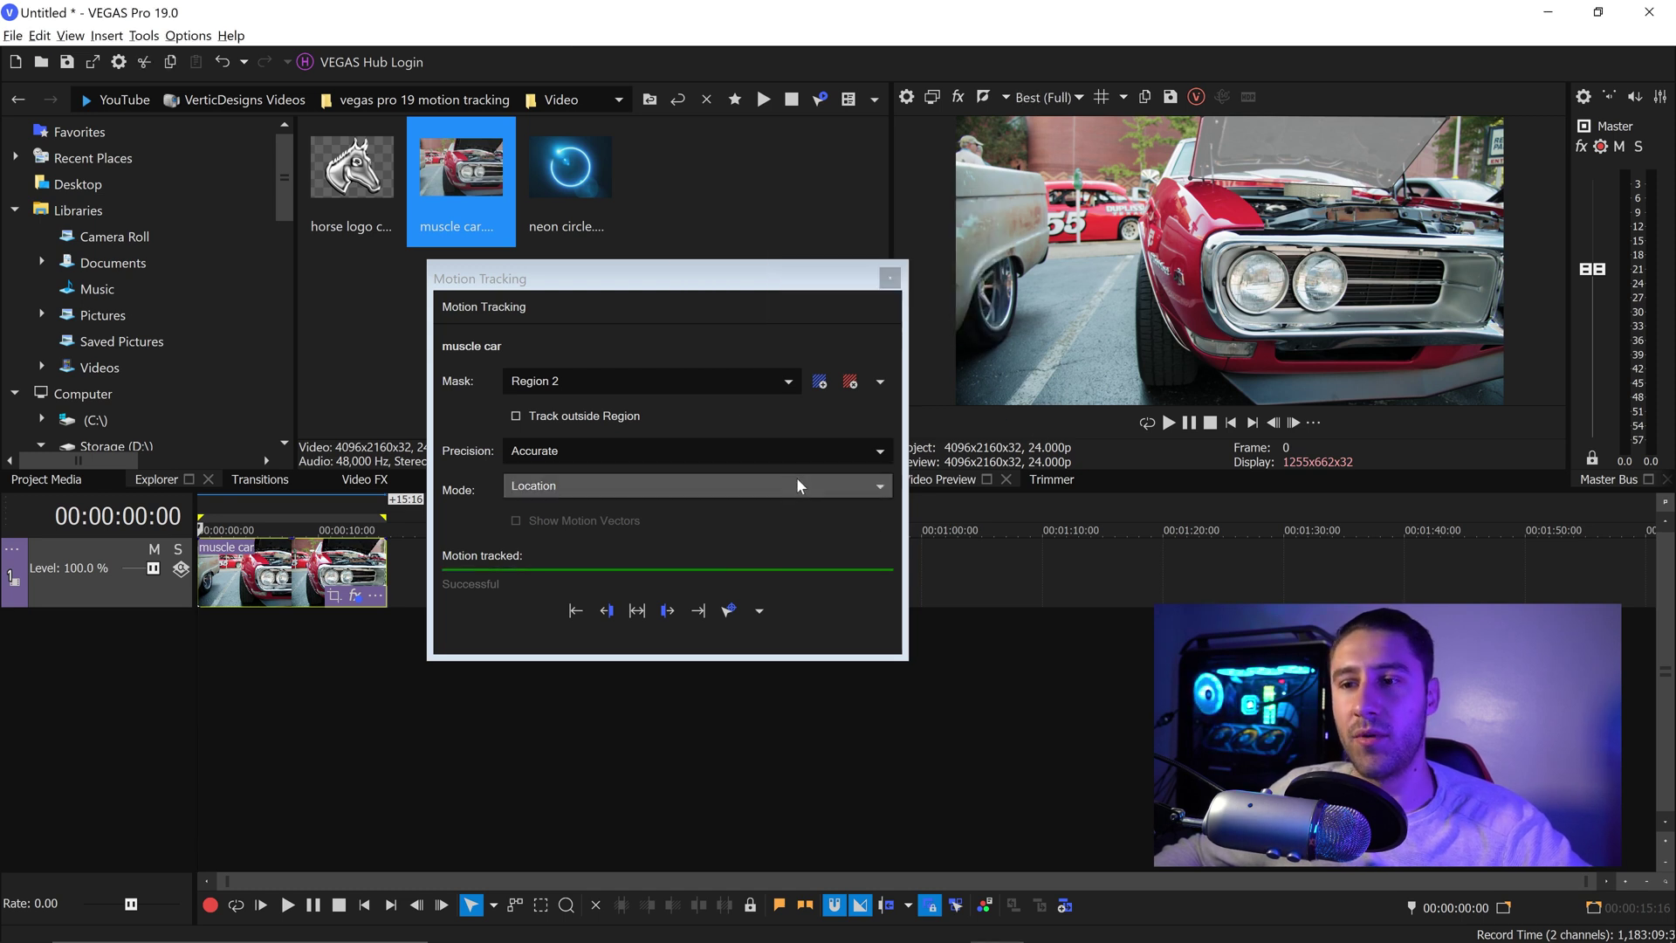
# Compare Region 1 and Region 2 in the Mask list and scrub ahead to check tracking.
pyautogui.click(665, 384)
pyautogui.click(603, 404)
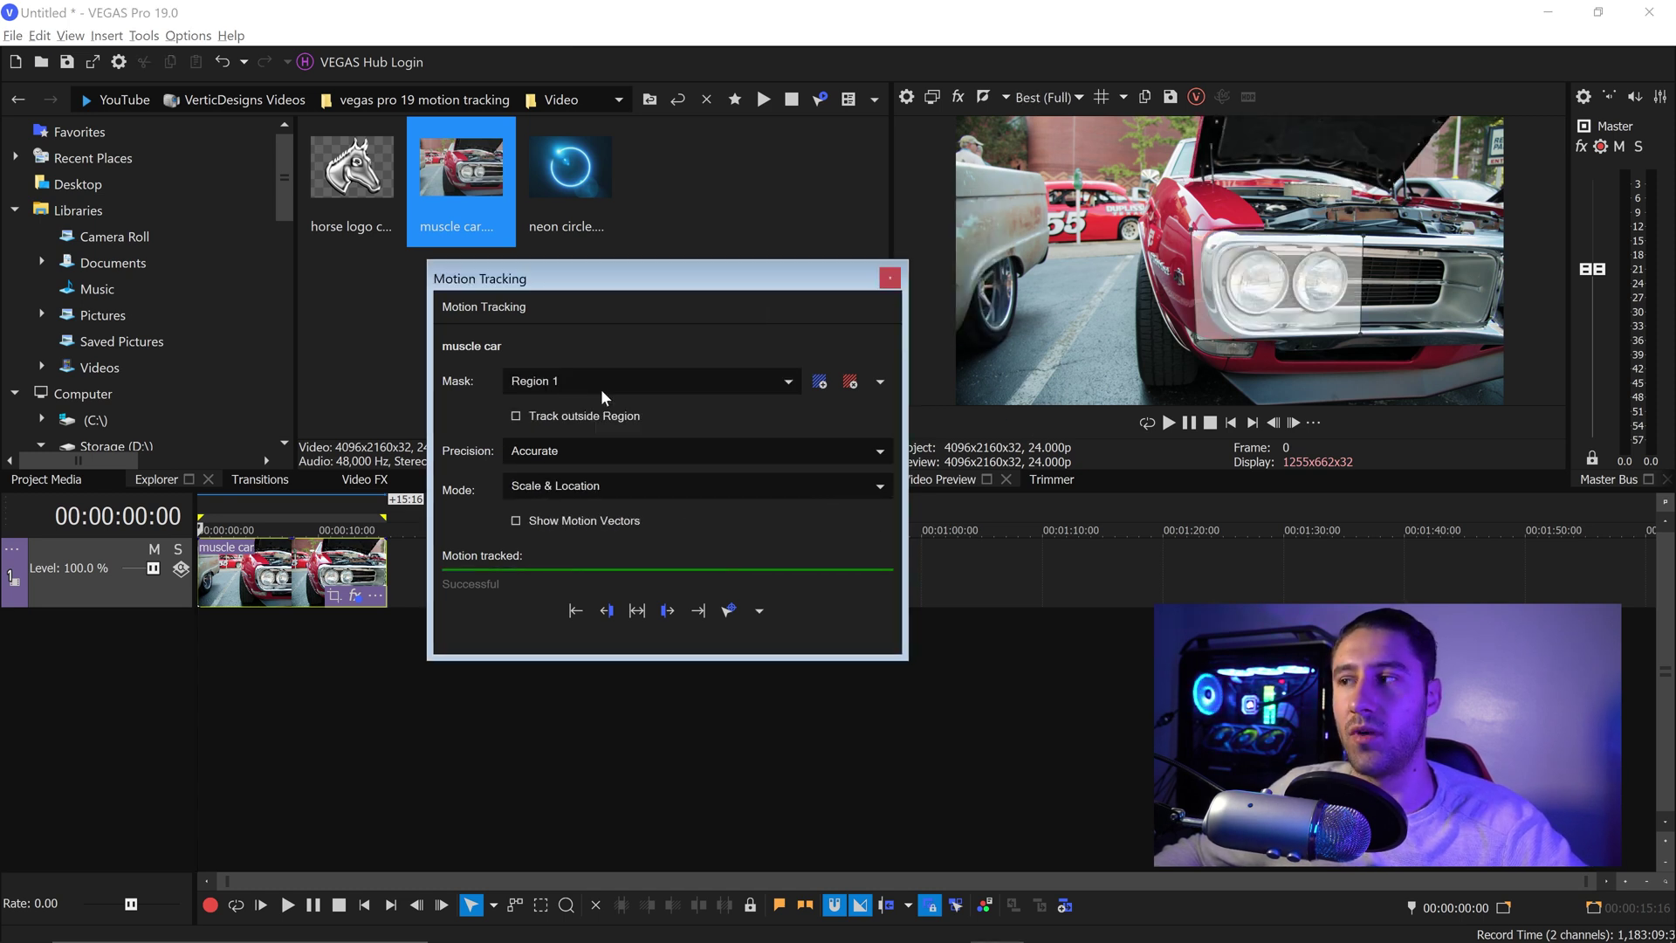
pyautogui.click(602, 384)
pyautogui.click(580, 412)
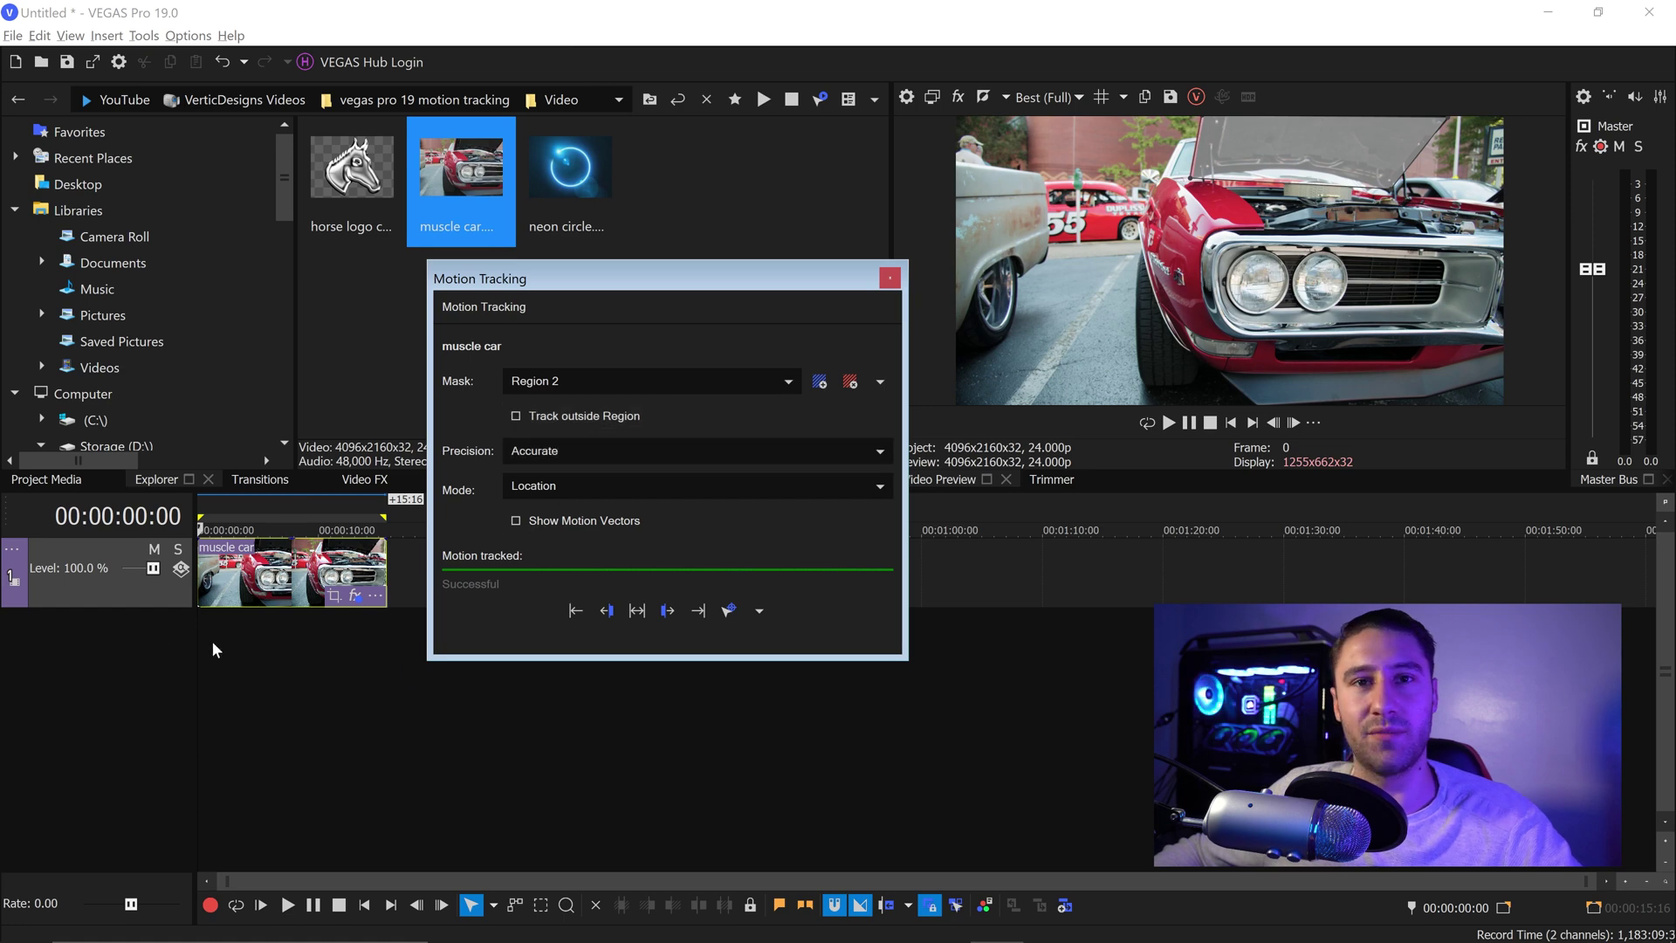
pyautogui.click(253, 583)
pyautogui.click(299, 563)
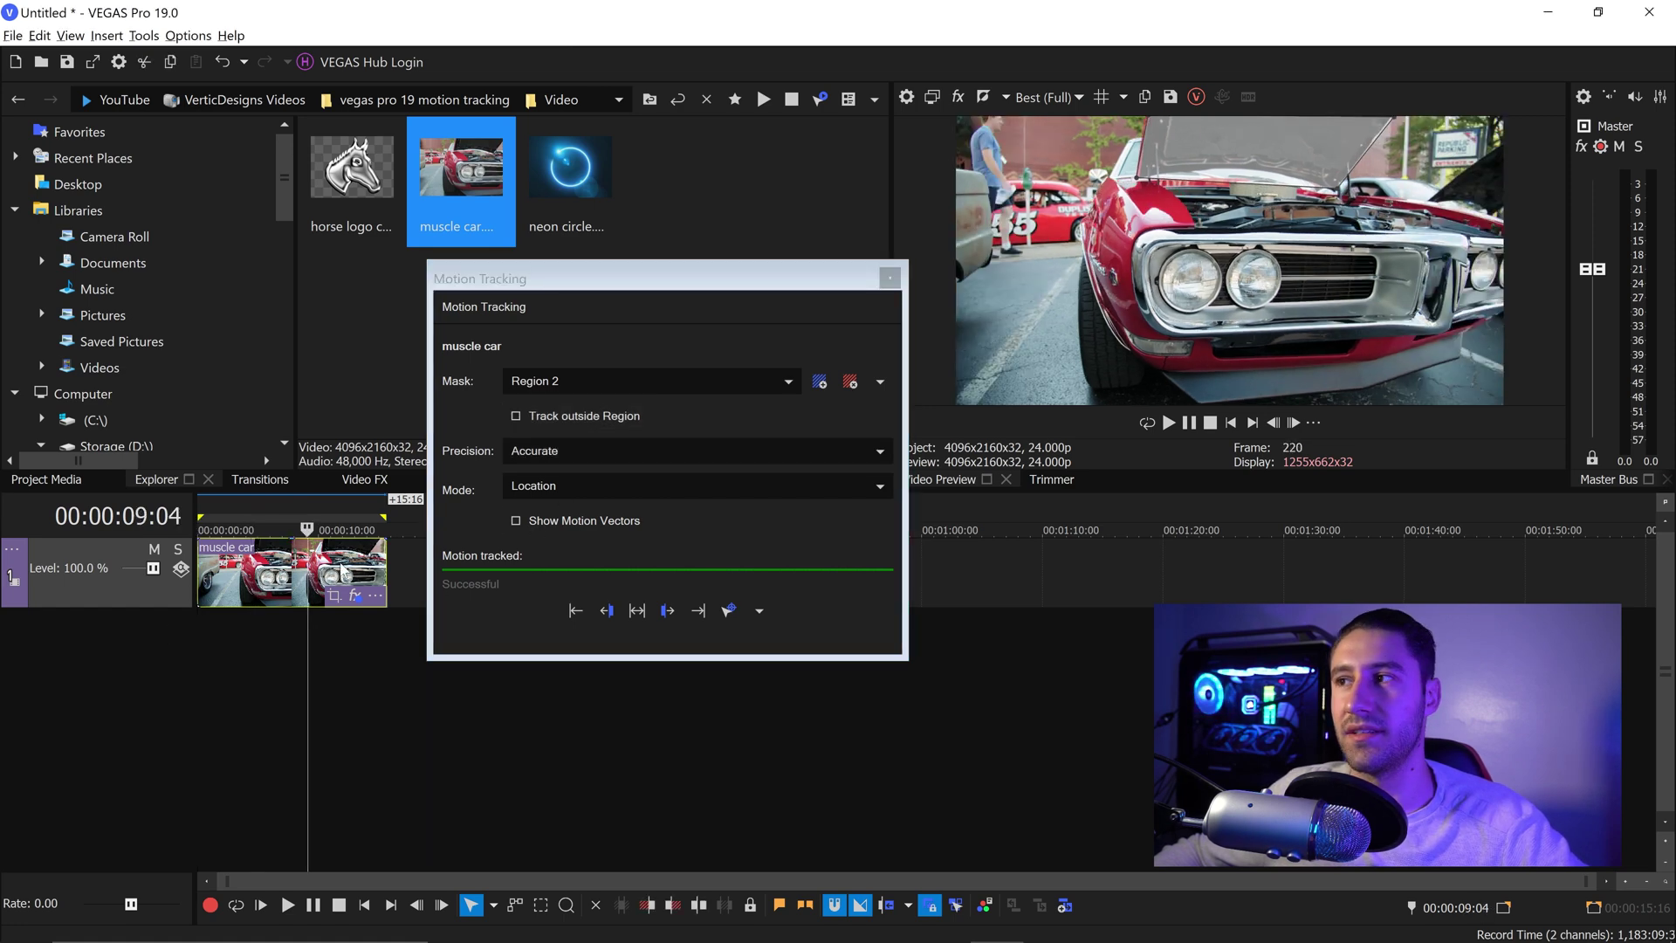
# Close Motion Tracking and drop the Titles & Text Default preset onto a new track above the car.
pyautogui.click(1231, 423)
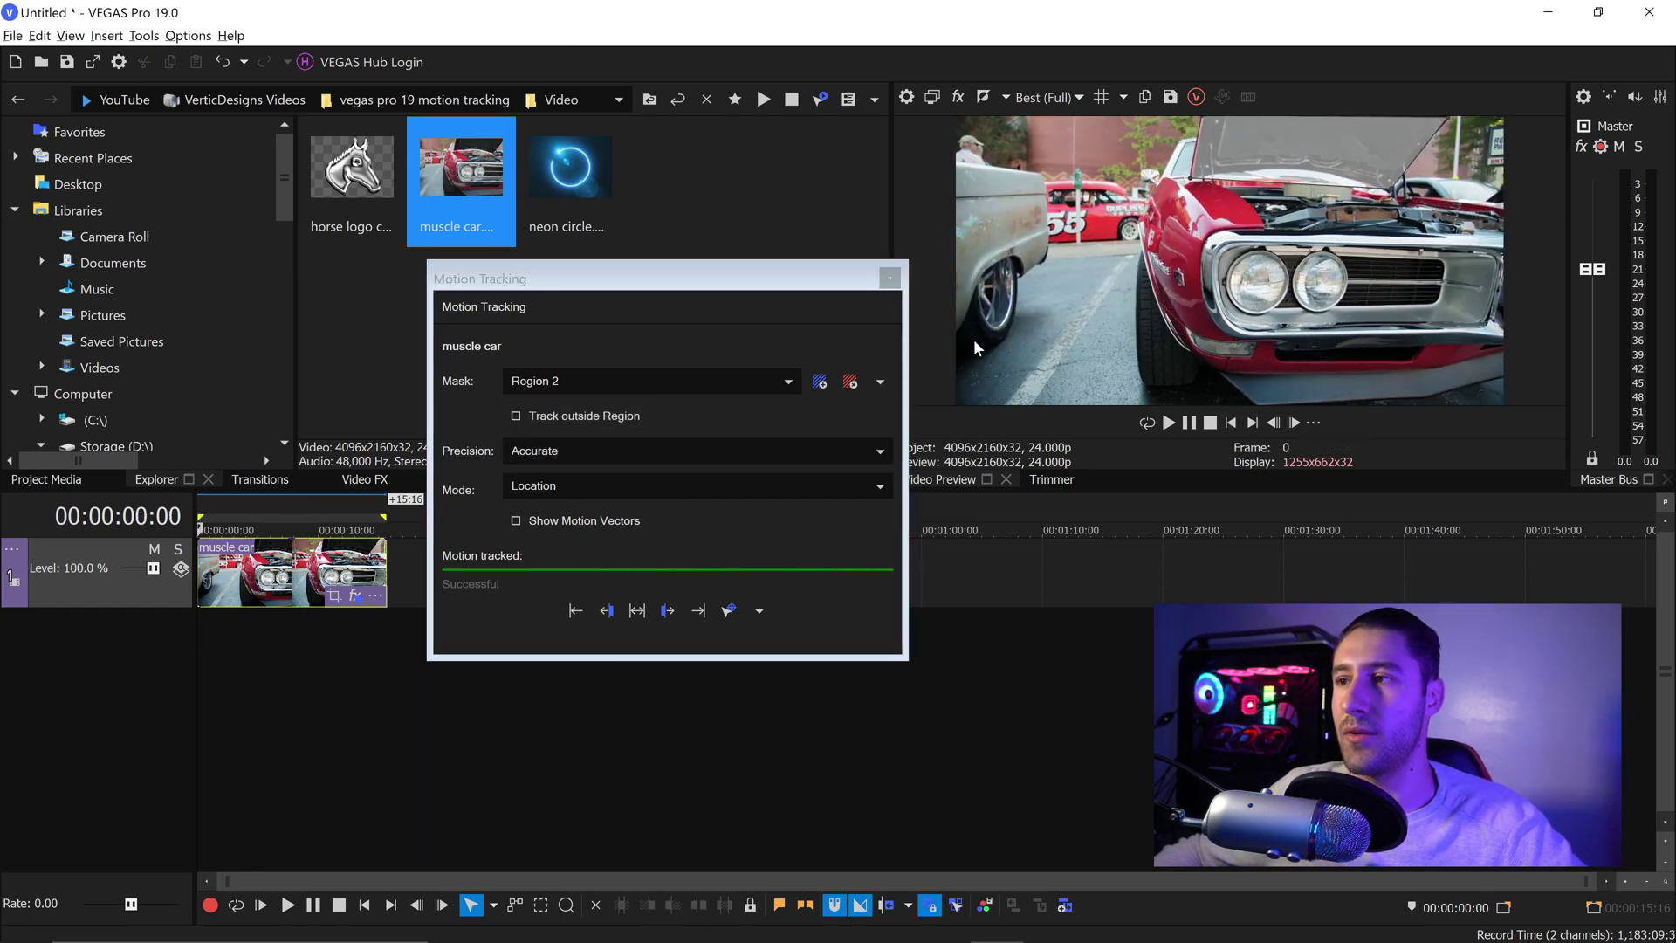
pyautogui.click(889, 278)
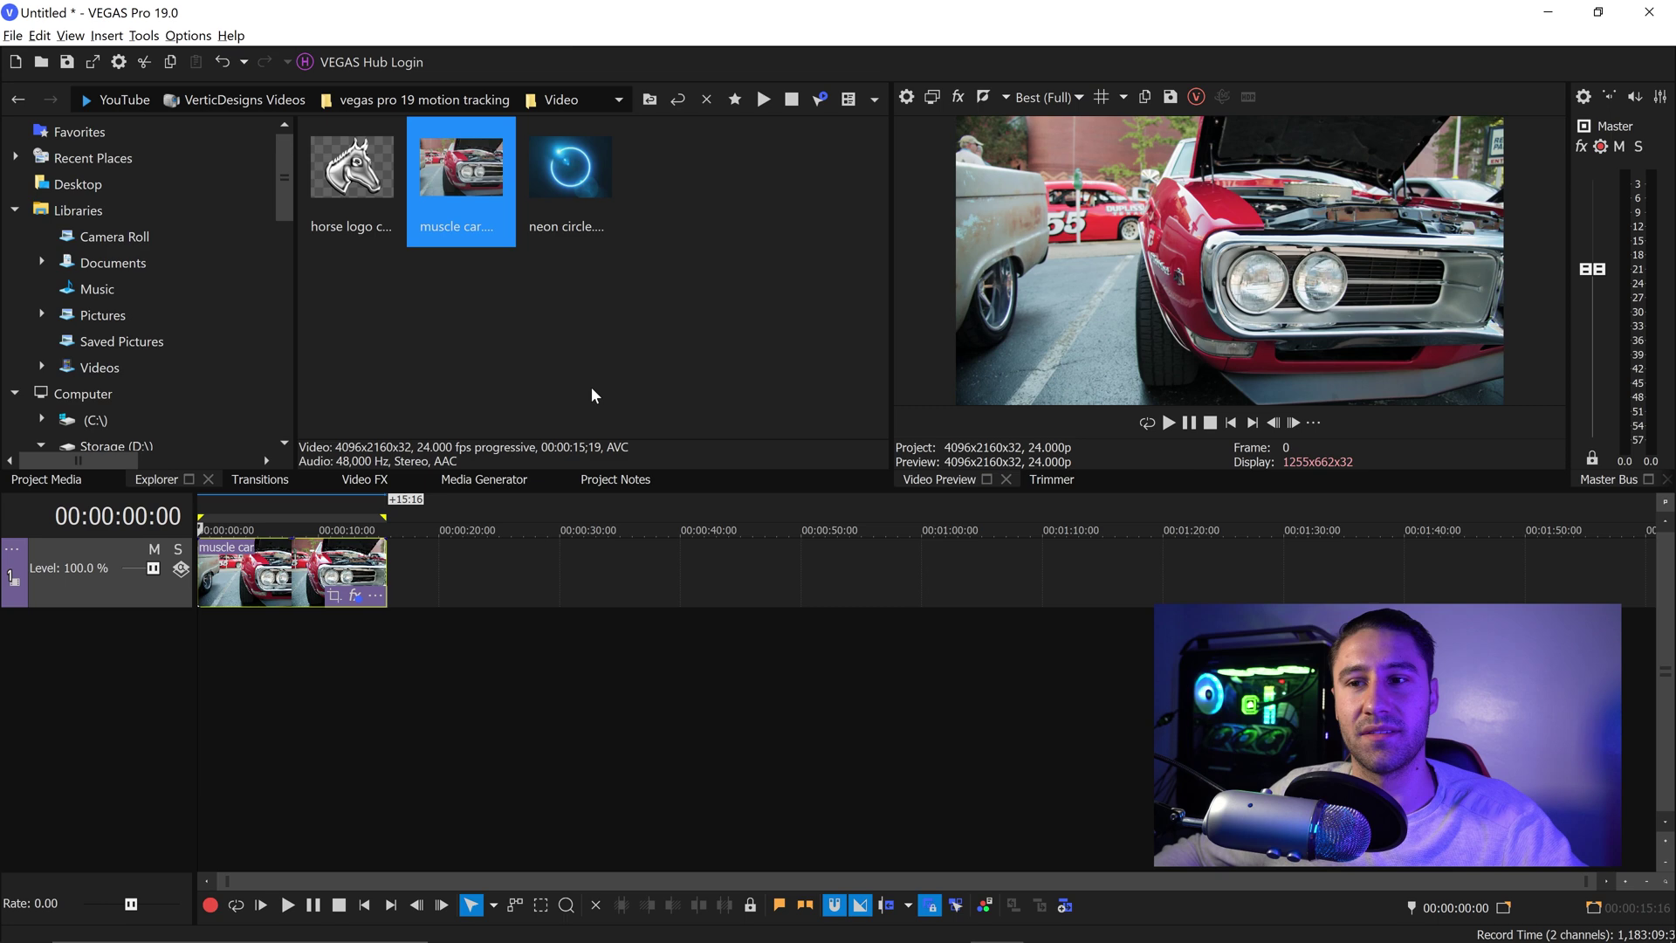
pyautogui.click(486, 481)
pyautogui.click(48, 296)
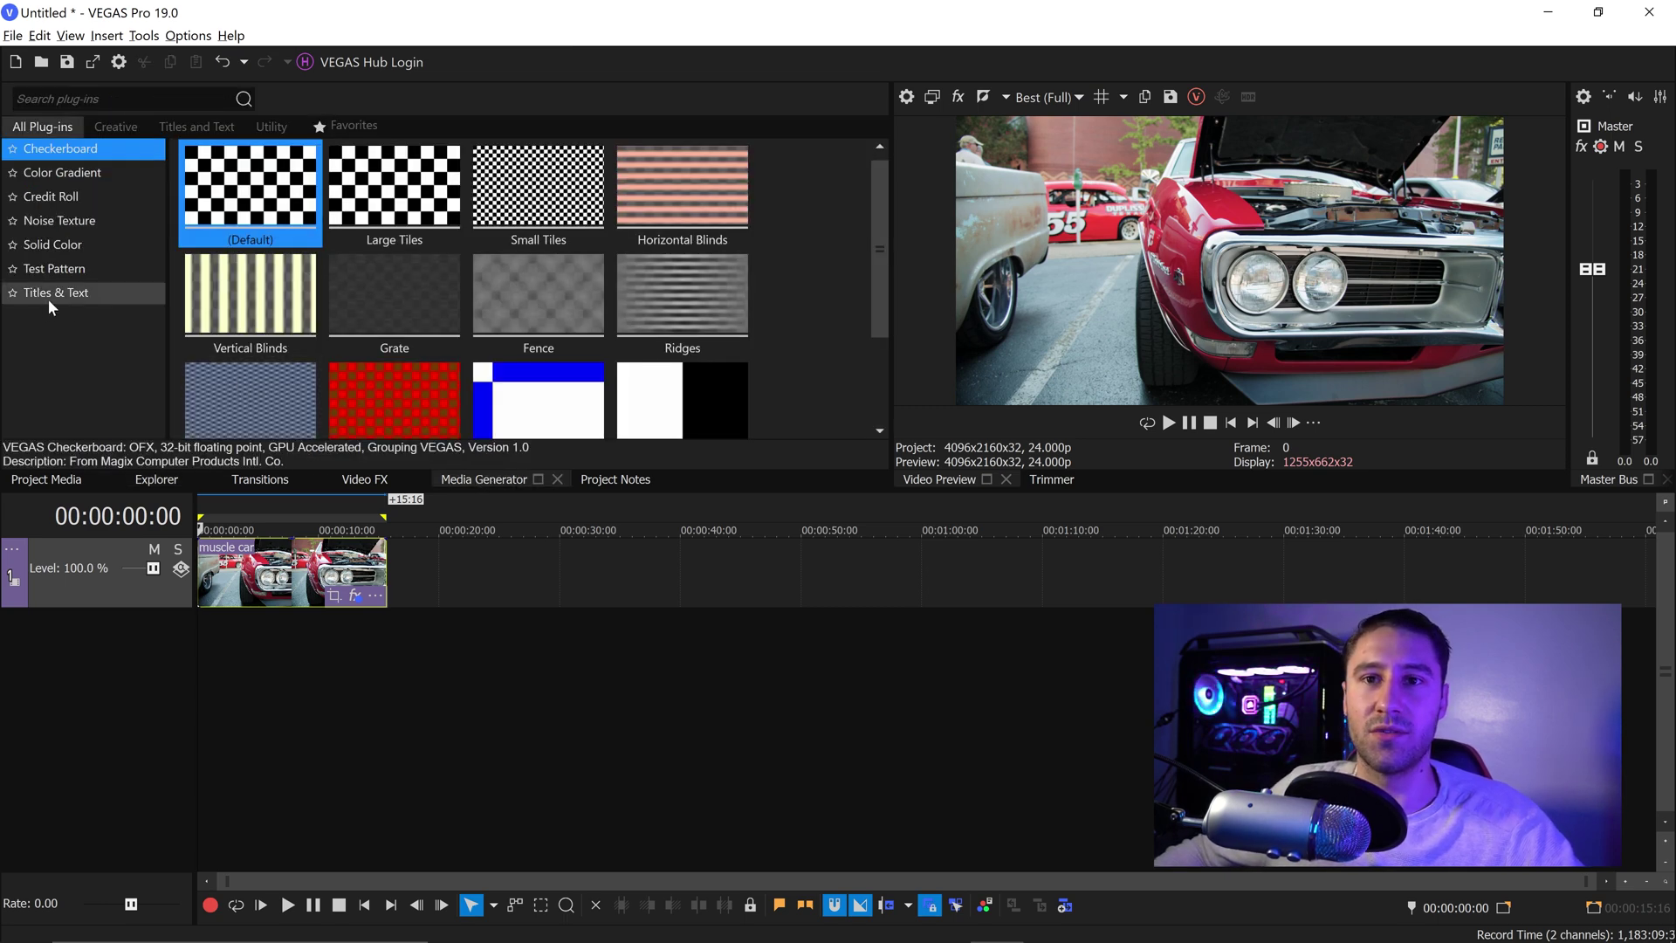
pyautogui.moveTo(234, 210); pyautogui.dragTo(195, 526)
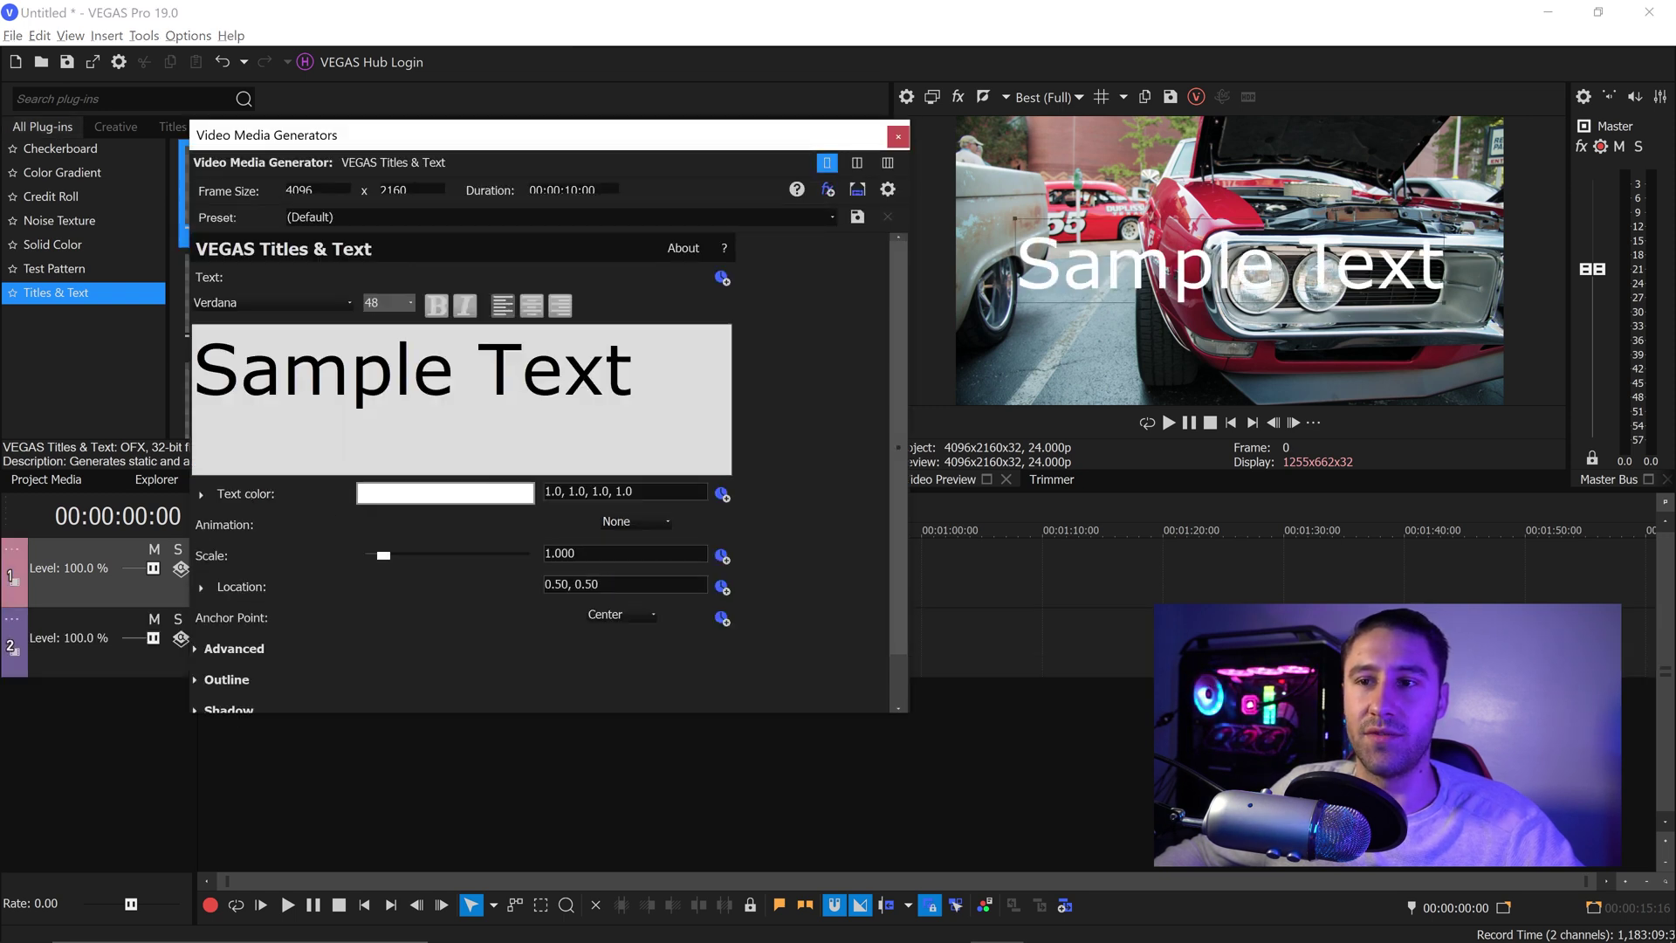
# Replace the placeholder text with CLASSIC and set its font size to 52.
pyautogui.hotkey('ctrl', 'a')
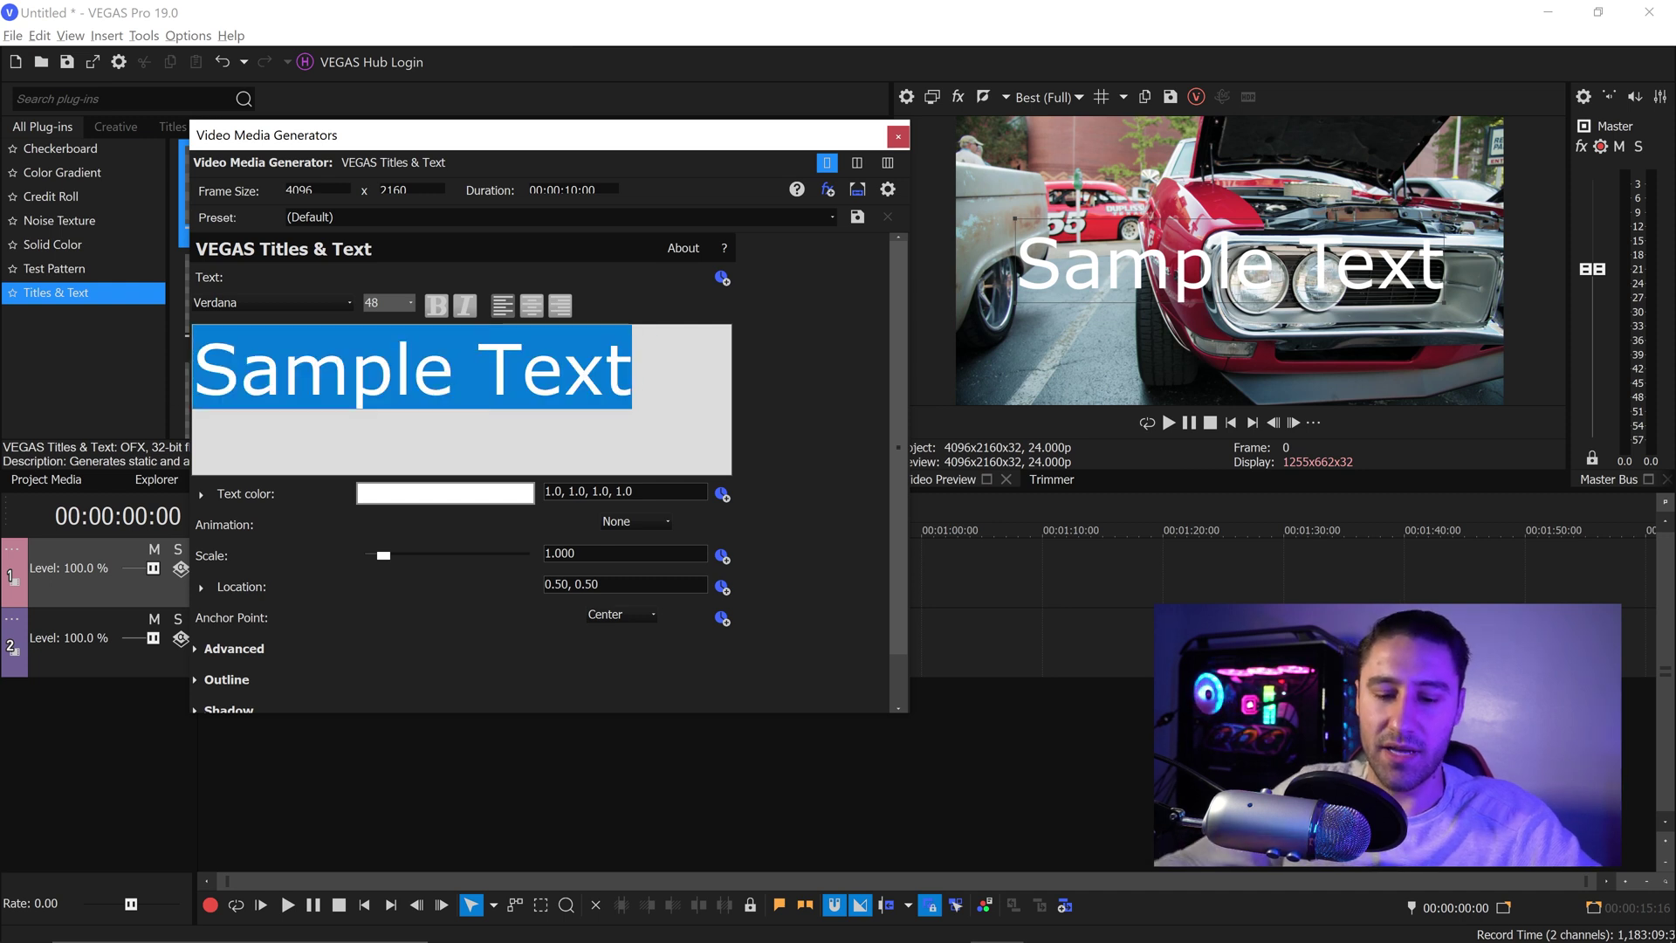
pyautogui.write('CLASSIC')
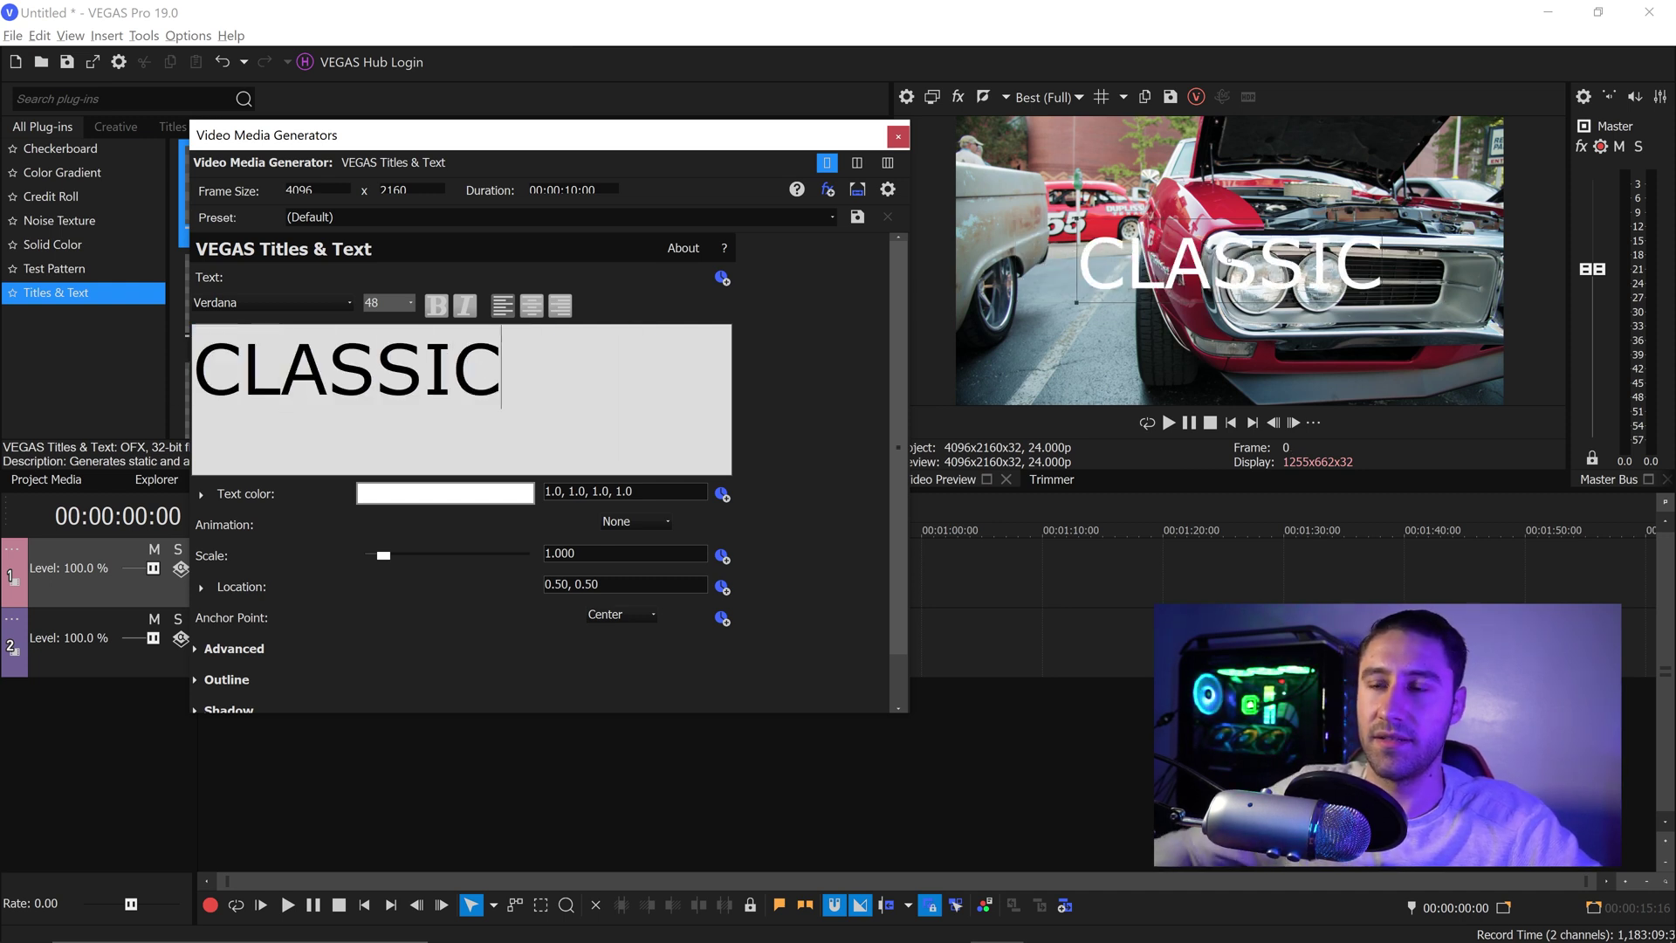
pyautogui.hotkey('ctrl', 'a')
pyautogui.click(406, 304)
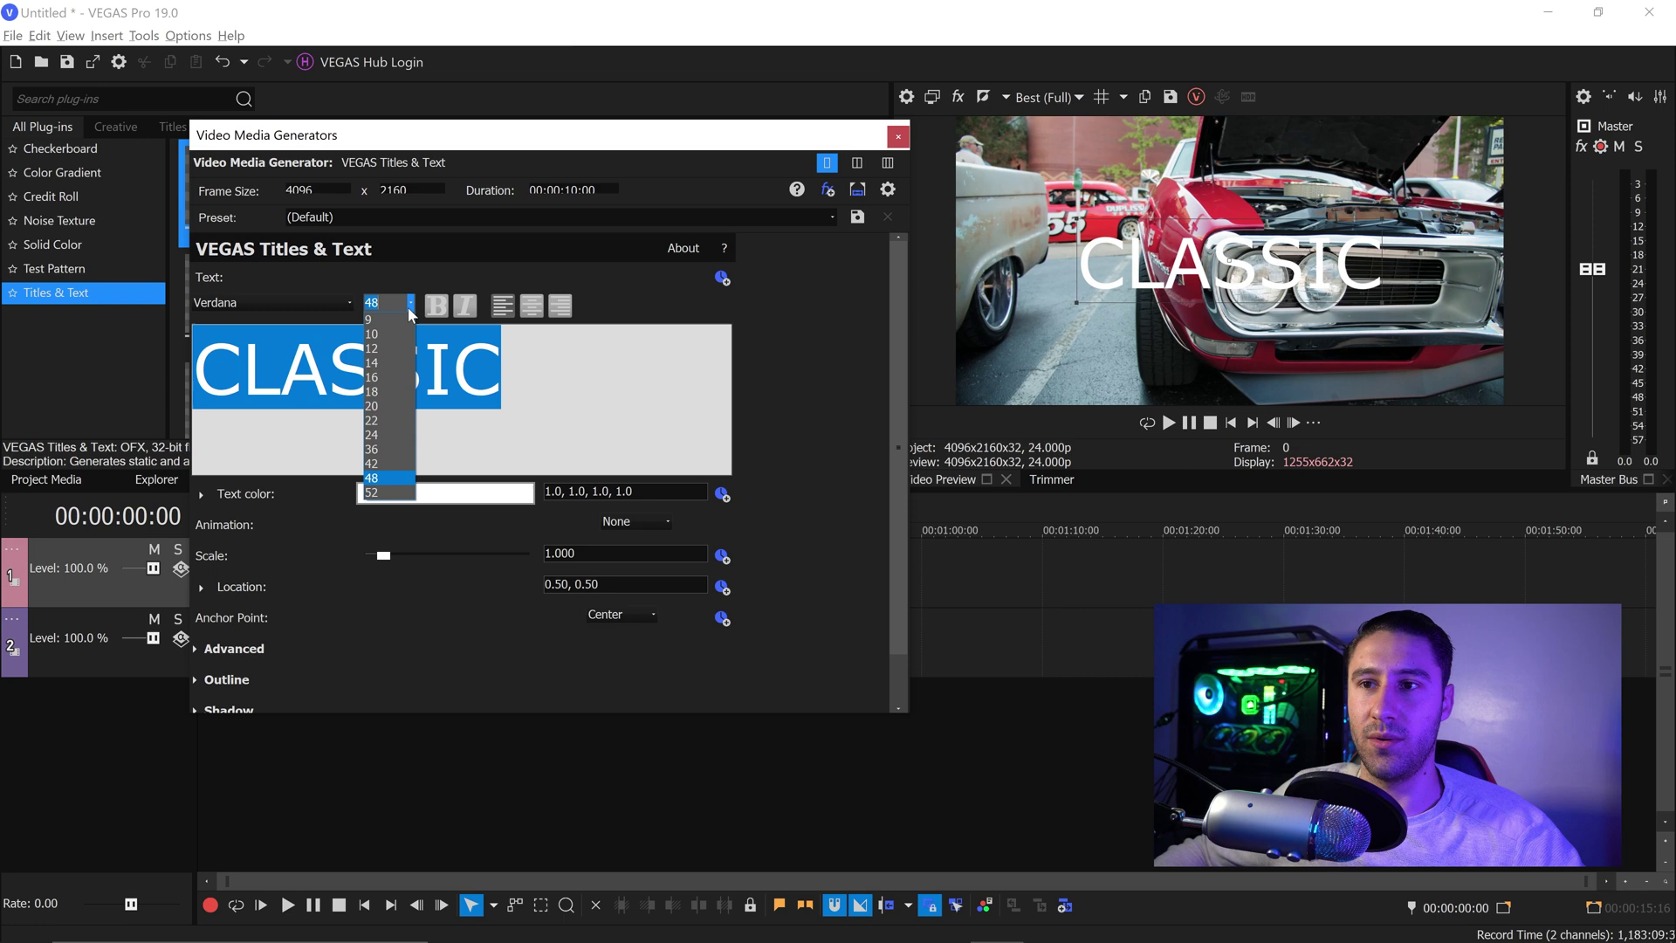
pyautogui.click(389, 478)
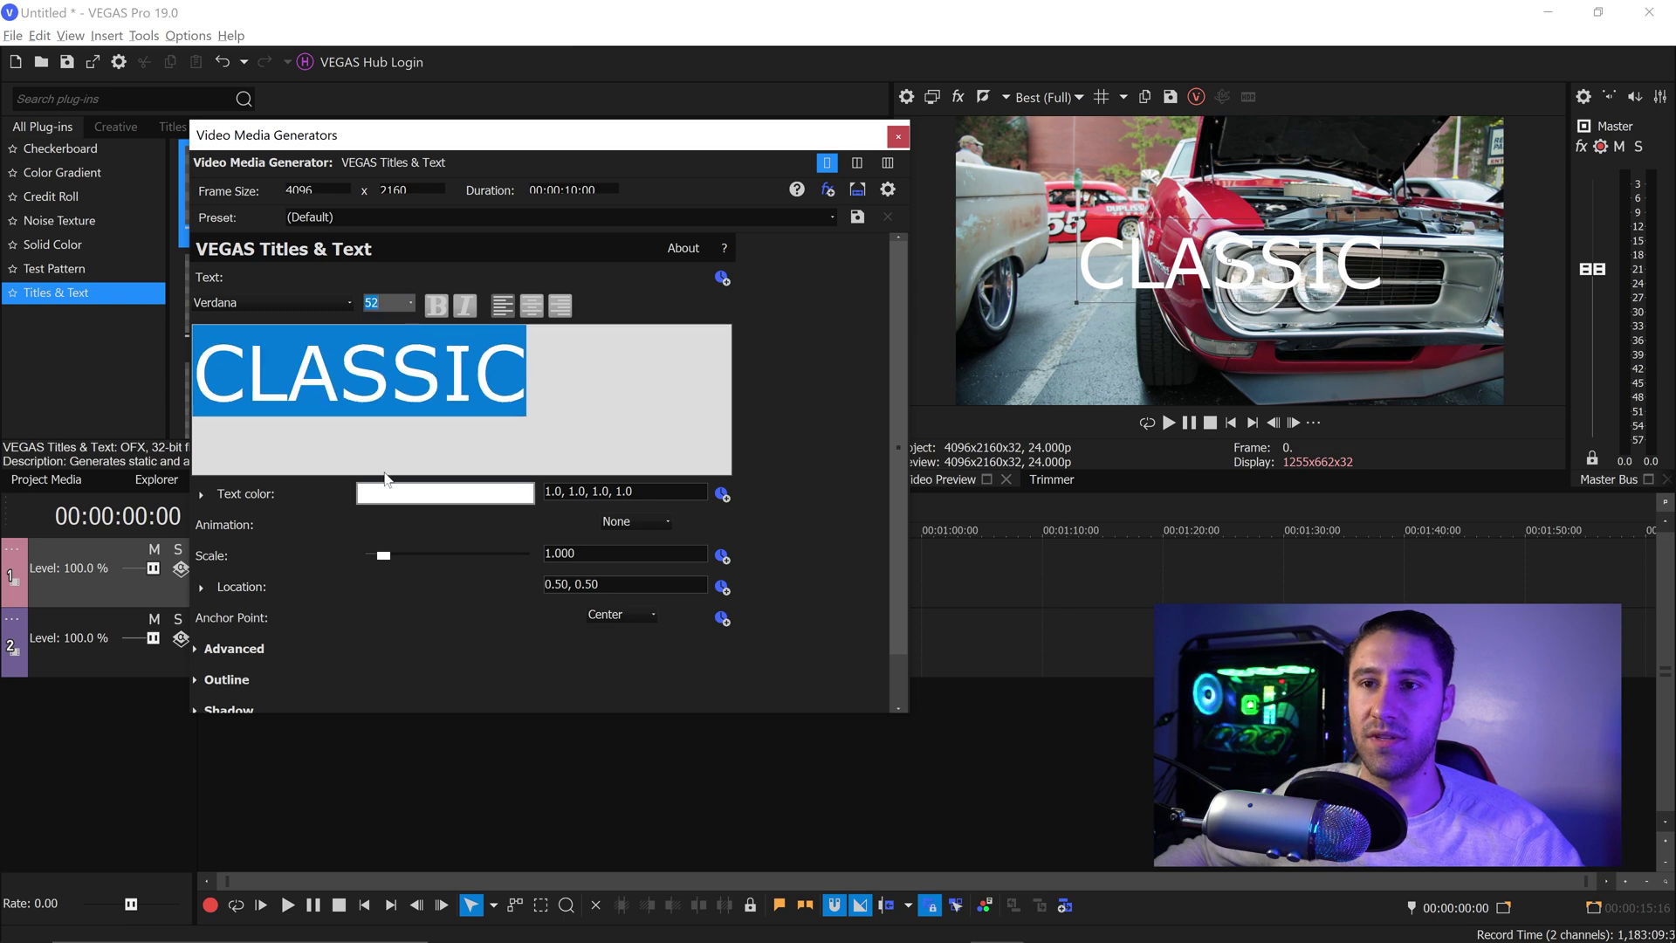
# Set the CLASSIC title's font to Adobe Clean.
pyautogui.click(302, 306)
pyautogui.scroll(-15, 312, 316)
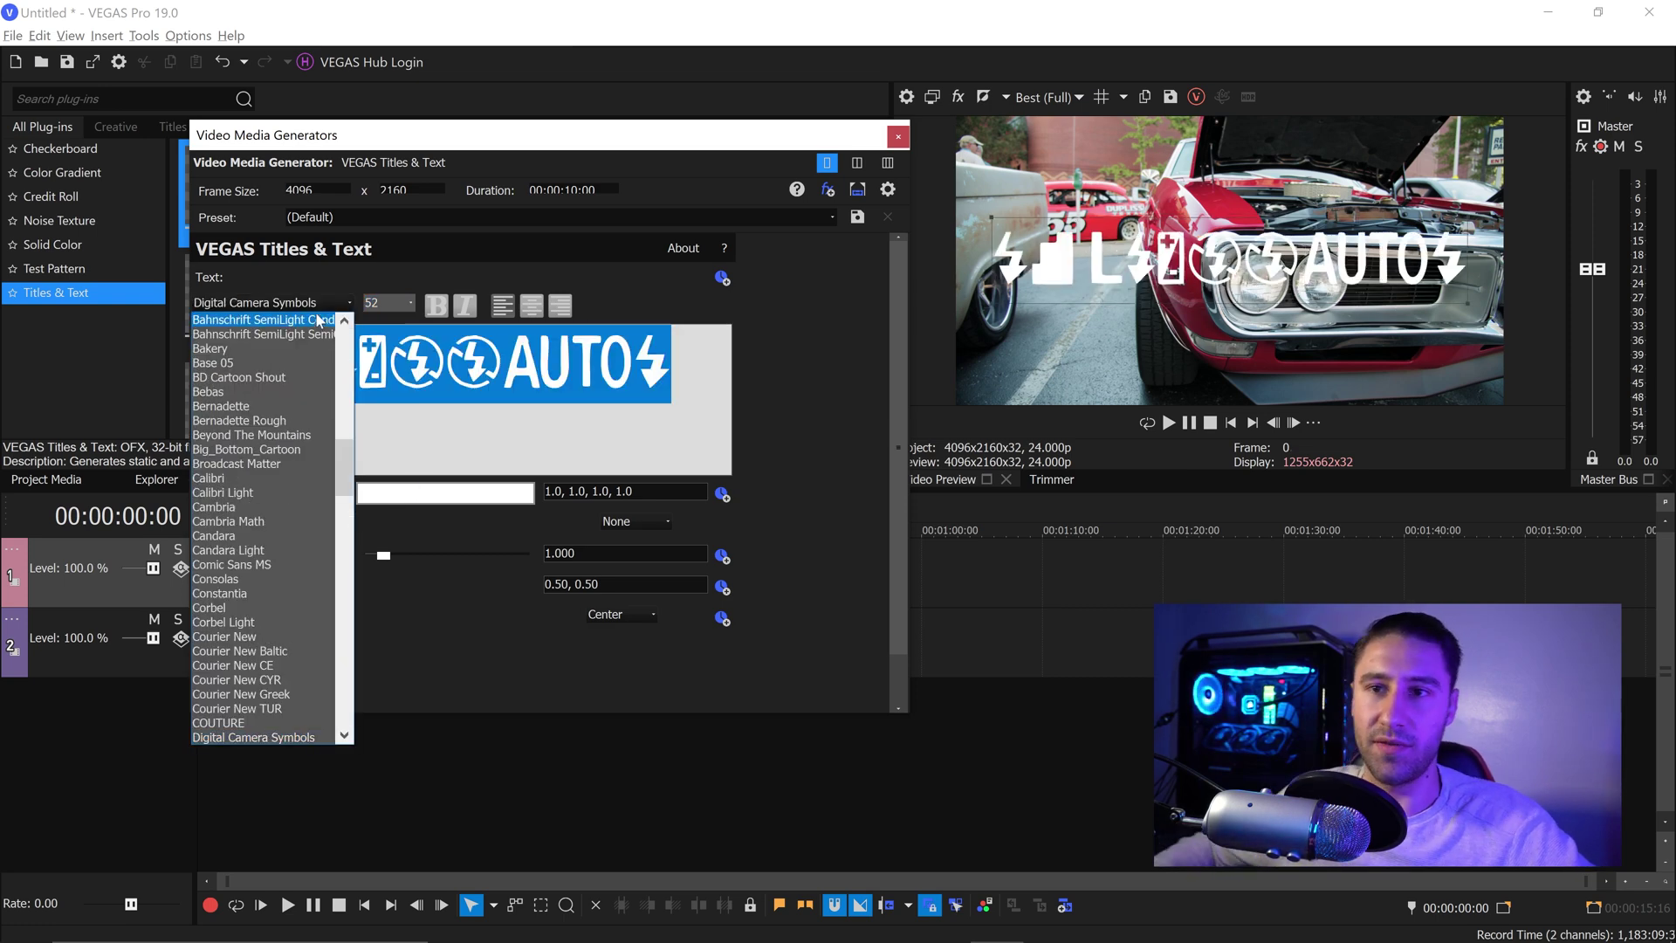
pyautogui.scroll(2, 245, 392)
pyautogui.scroll(-2, 221, 403)
pyautogui.scroll(15, 284, 401)
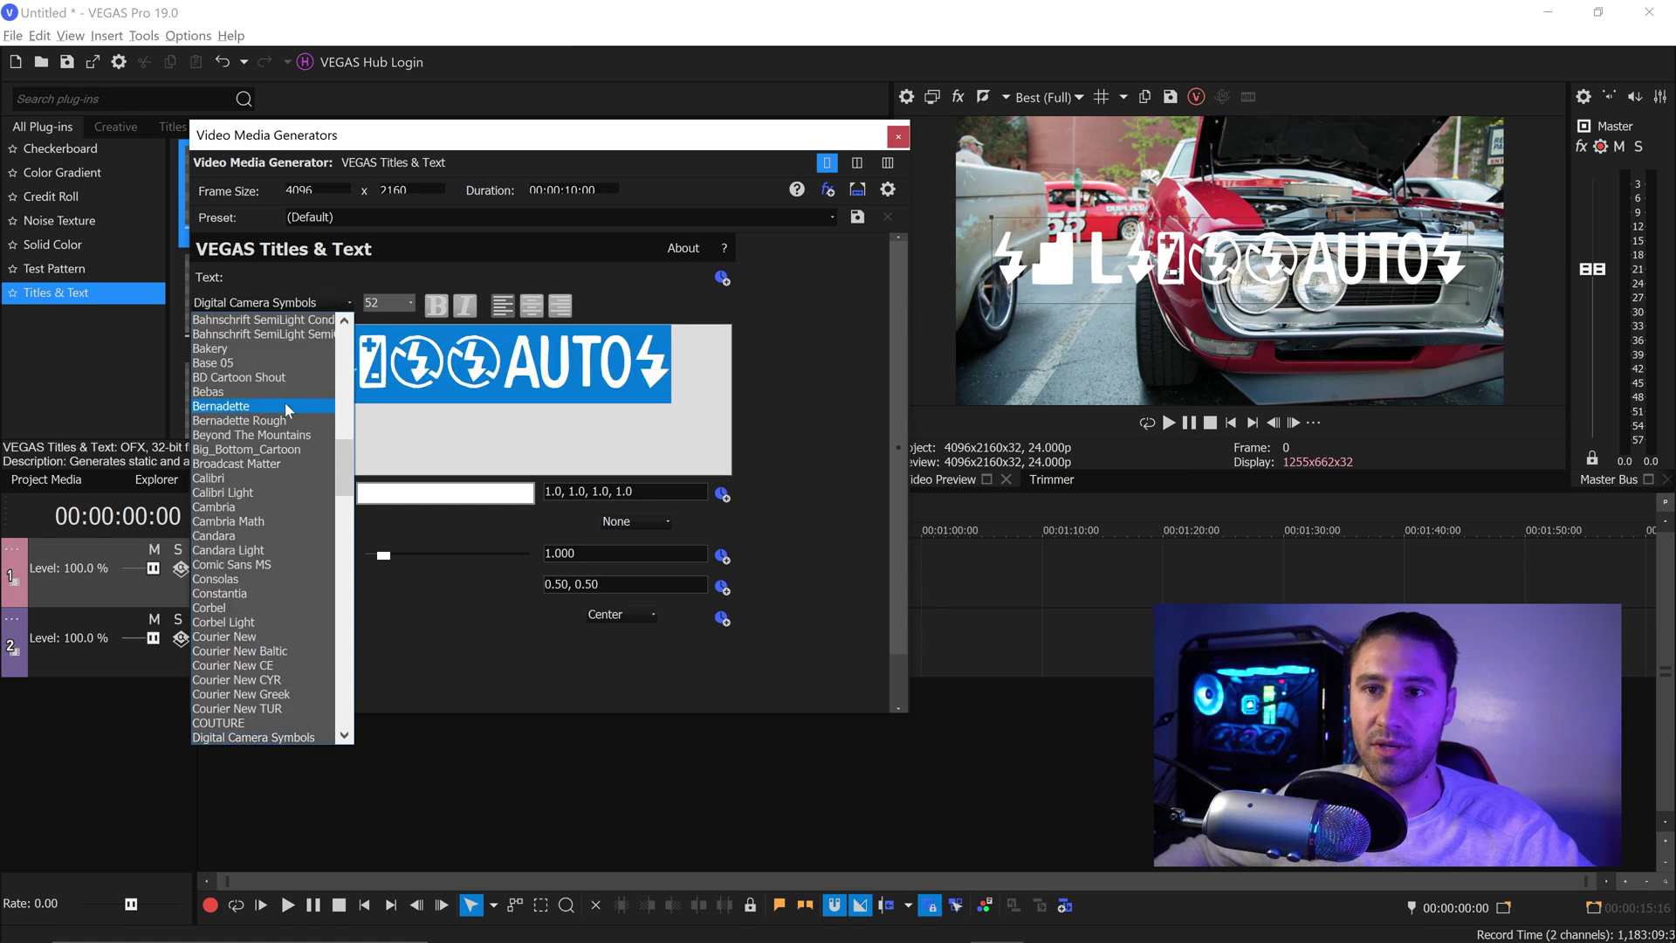
pyautogui.scroll(-4, 270, 553)
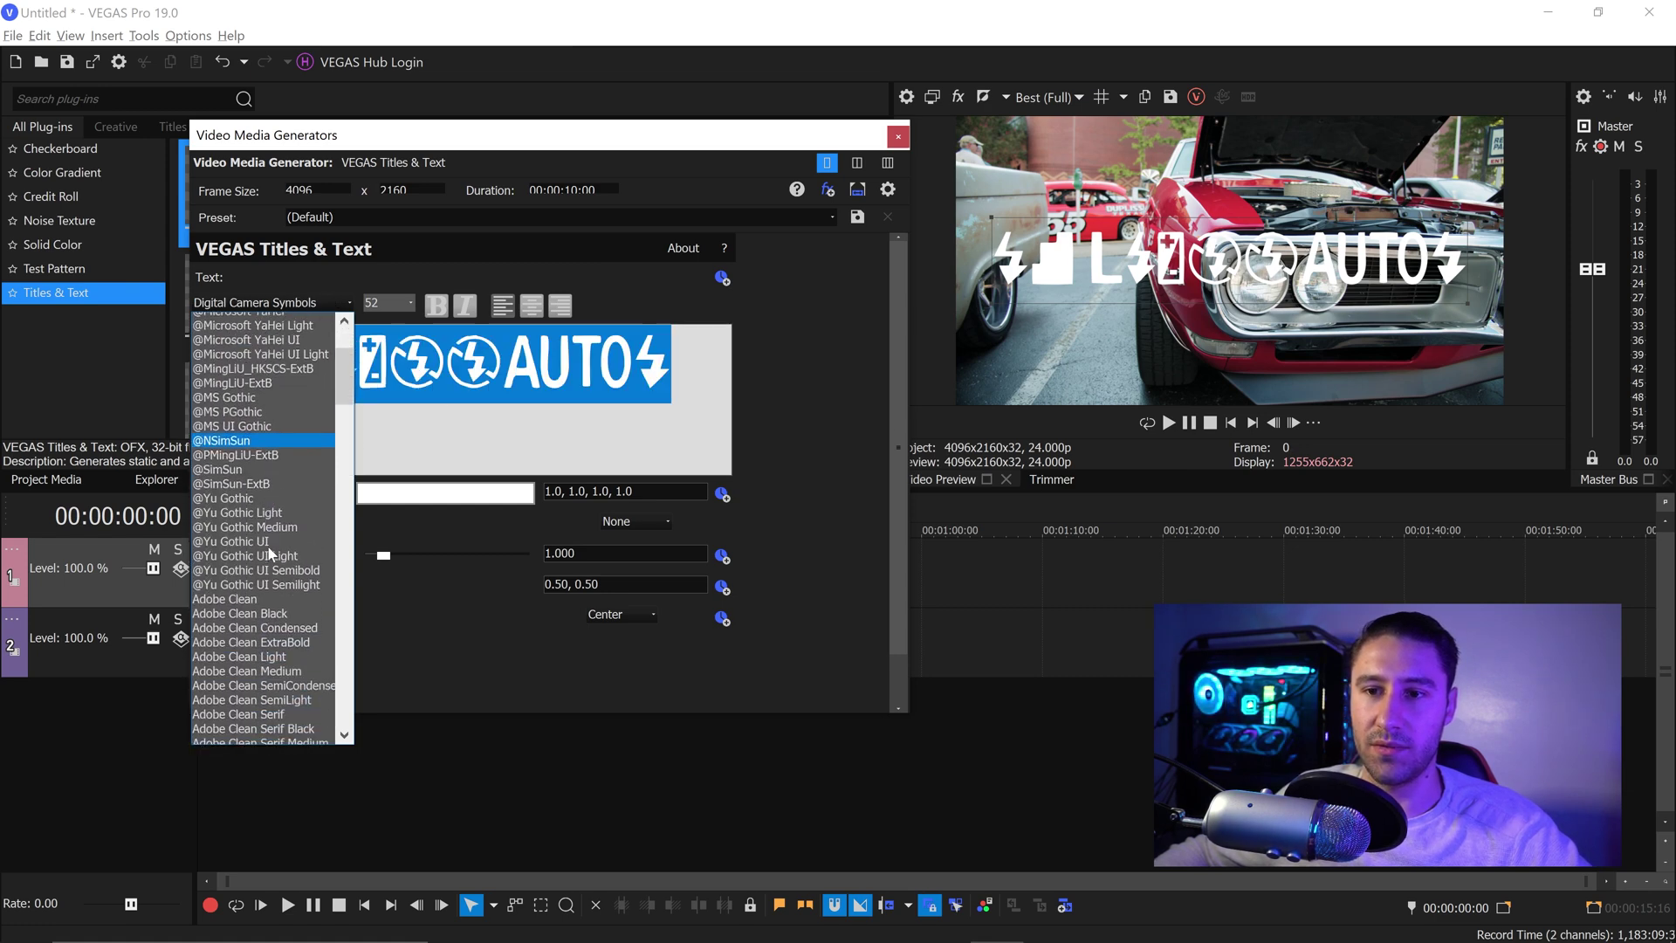
pyautogui.click(251, 543)
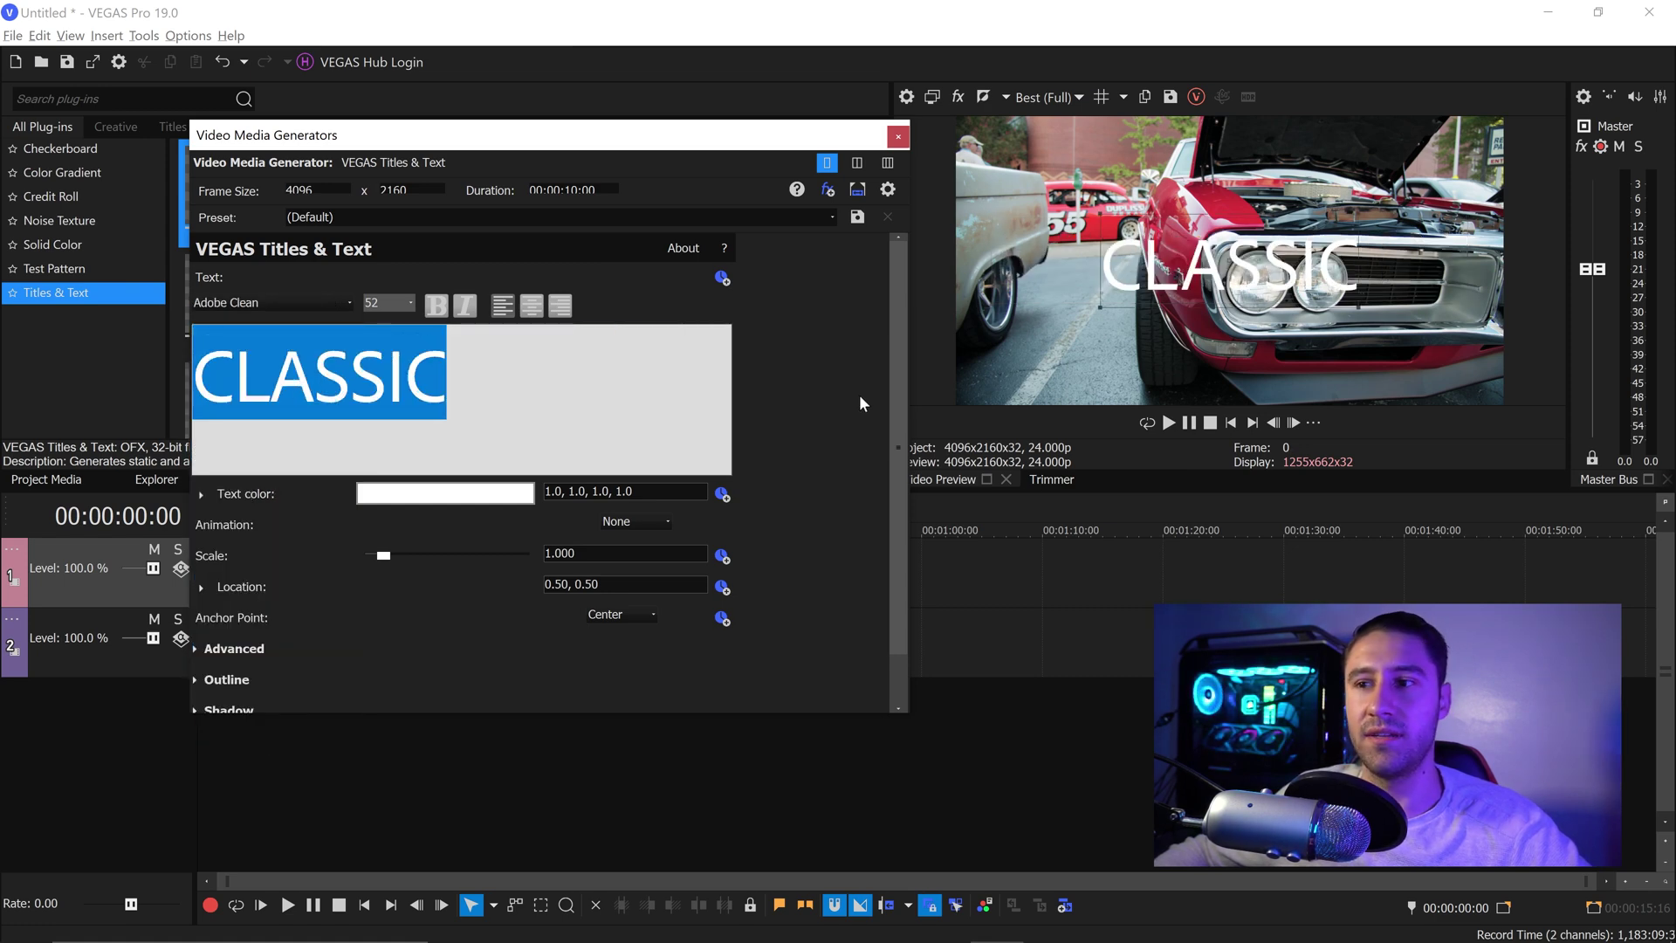
pyautogui.scroll(-1, 901, 286)
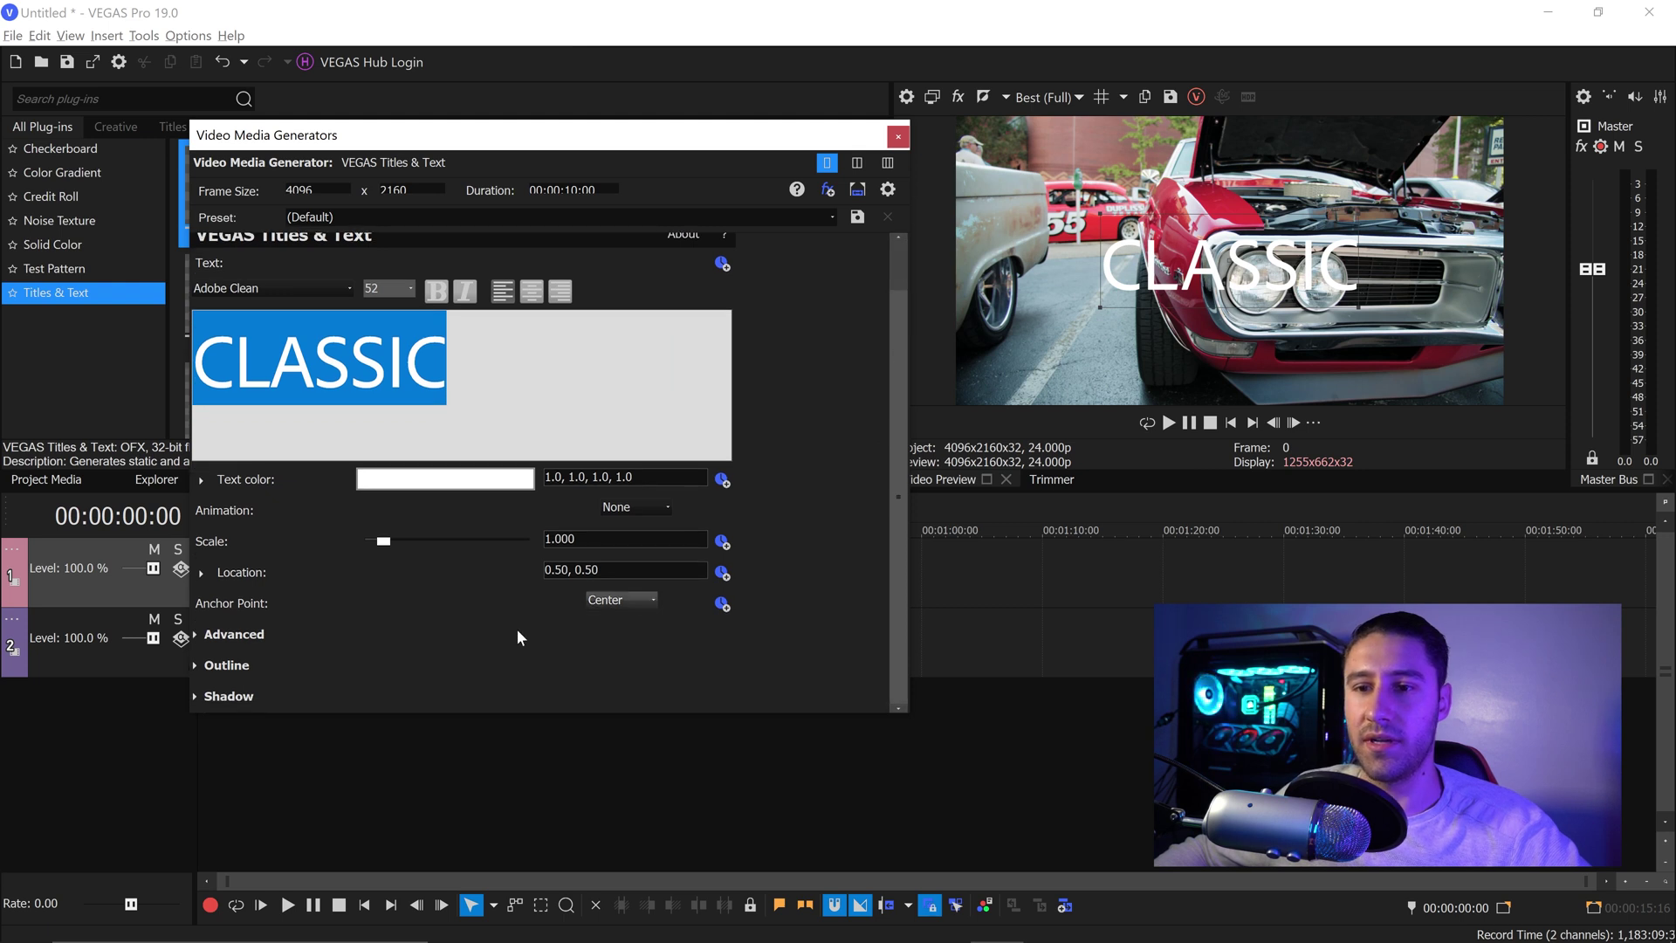
# Enable the title's shadow with X and Y offsets of 0 and a blur of 0.200.
pyautogui.click(196, 696)
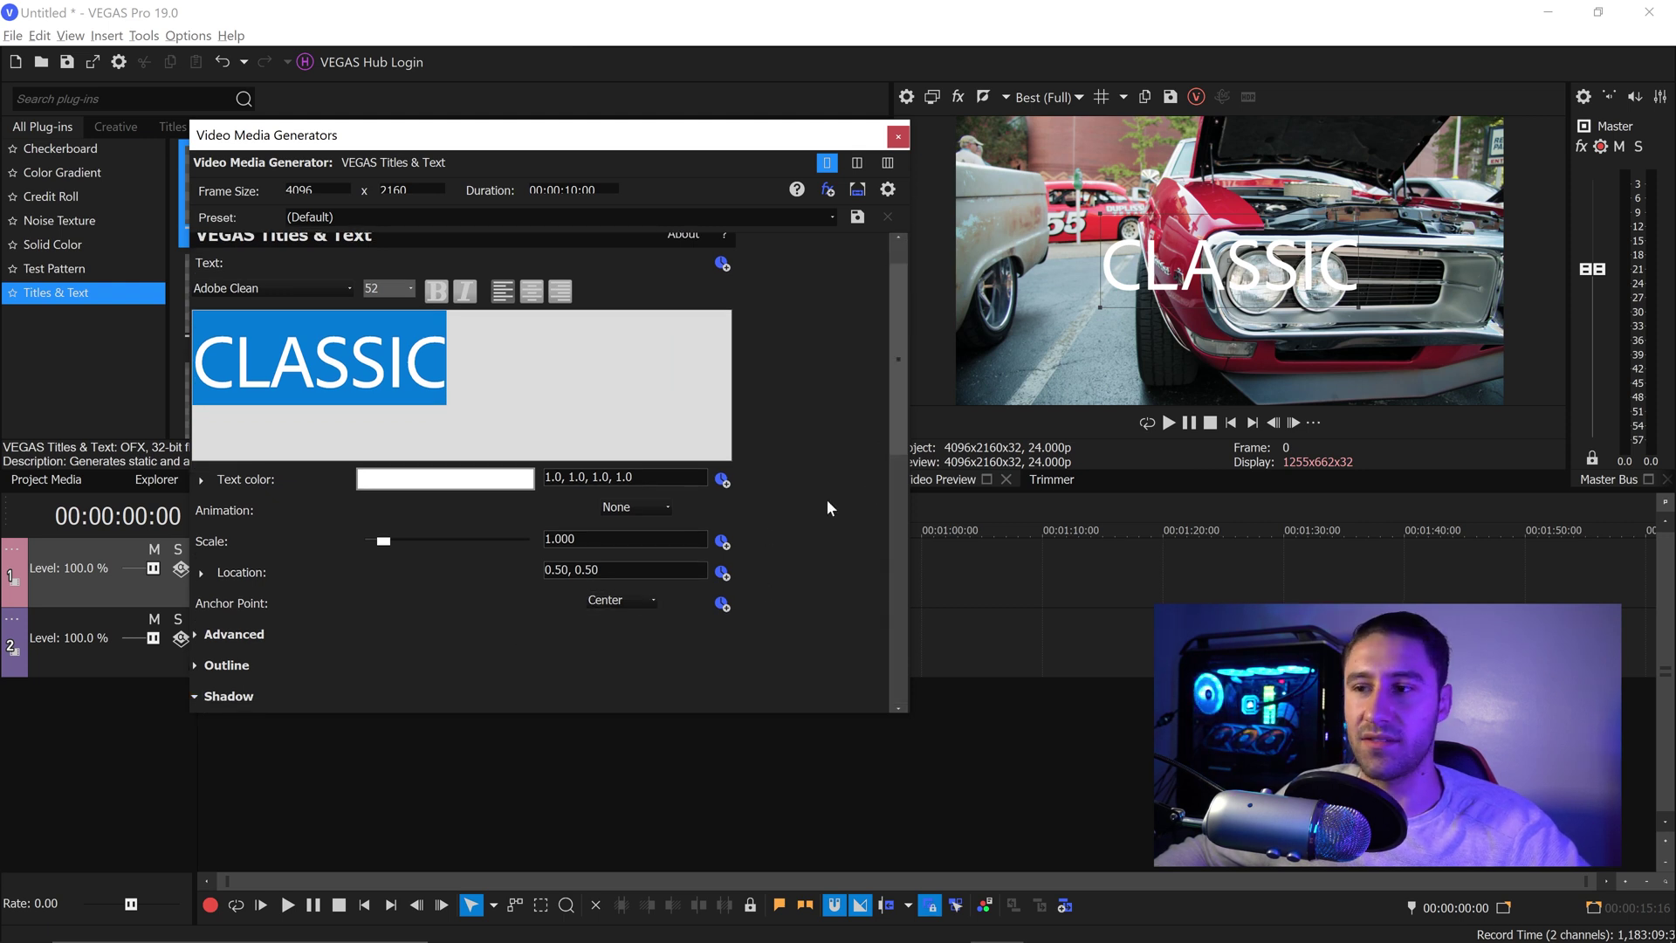
pyautogui.moveTo(900, 429); pyautogui.dragTo(832, 664)
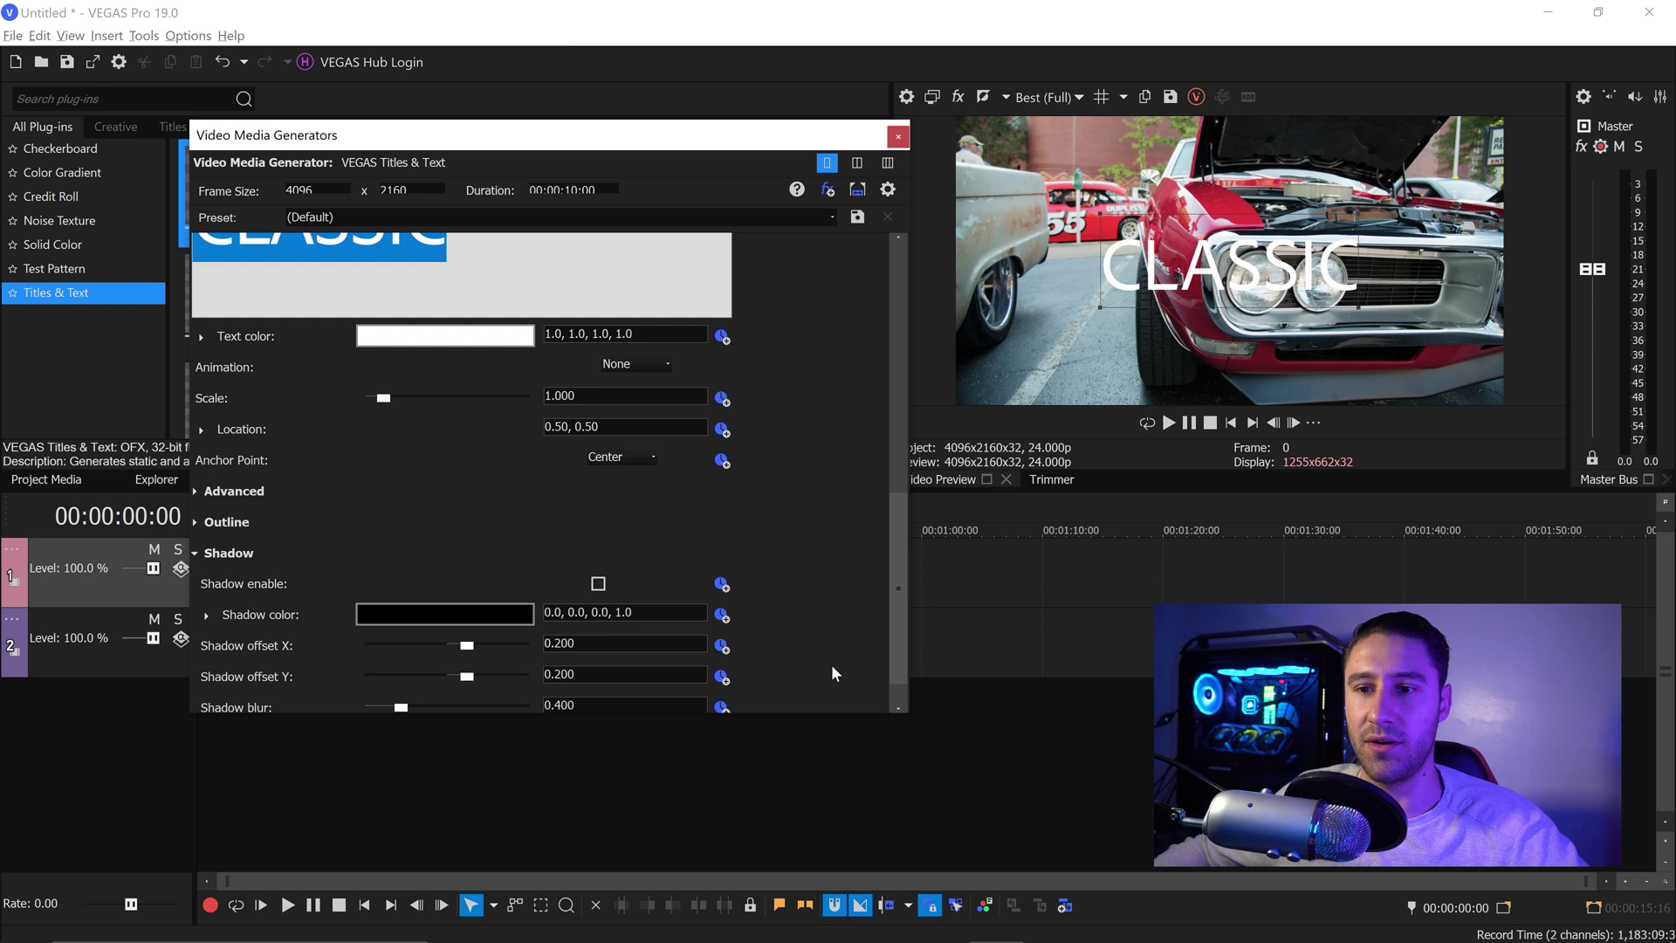
pyautogui.doubleClick(559, 642)
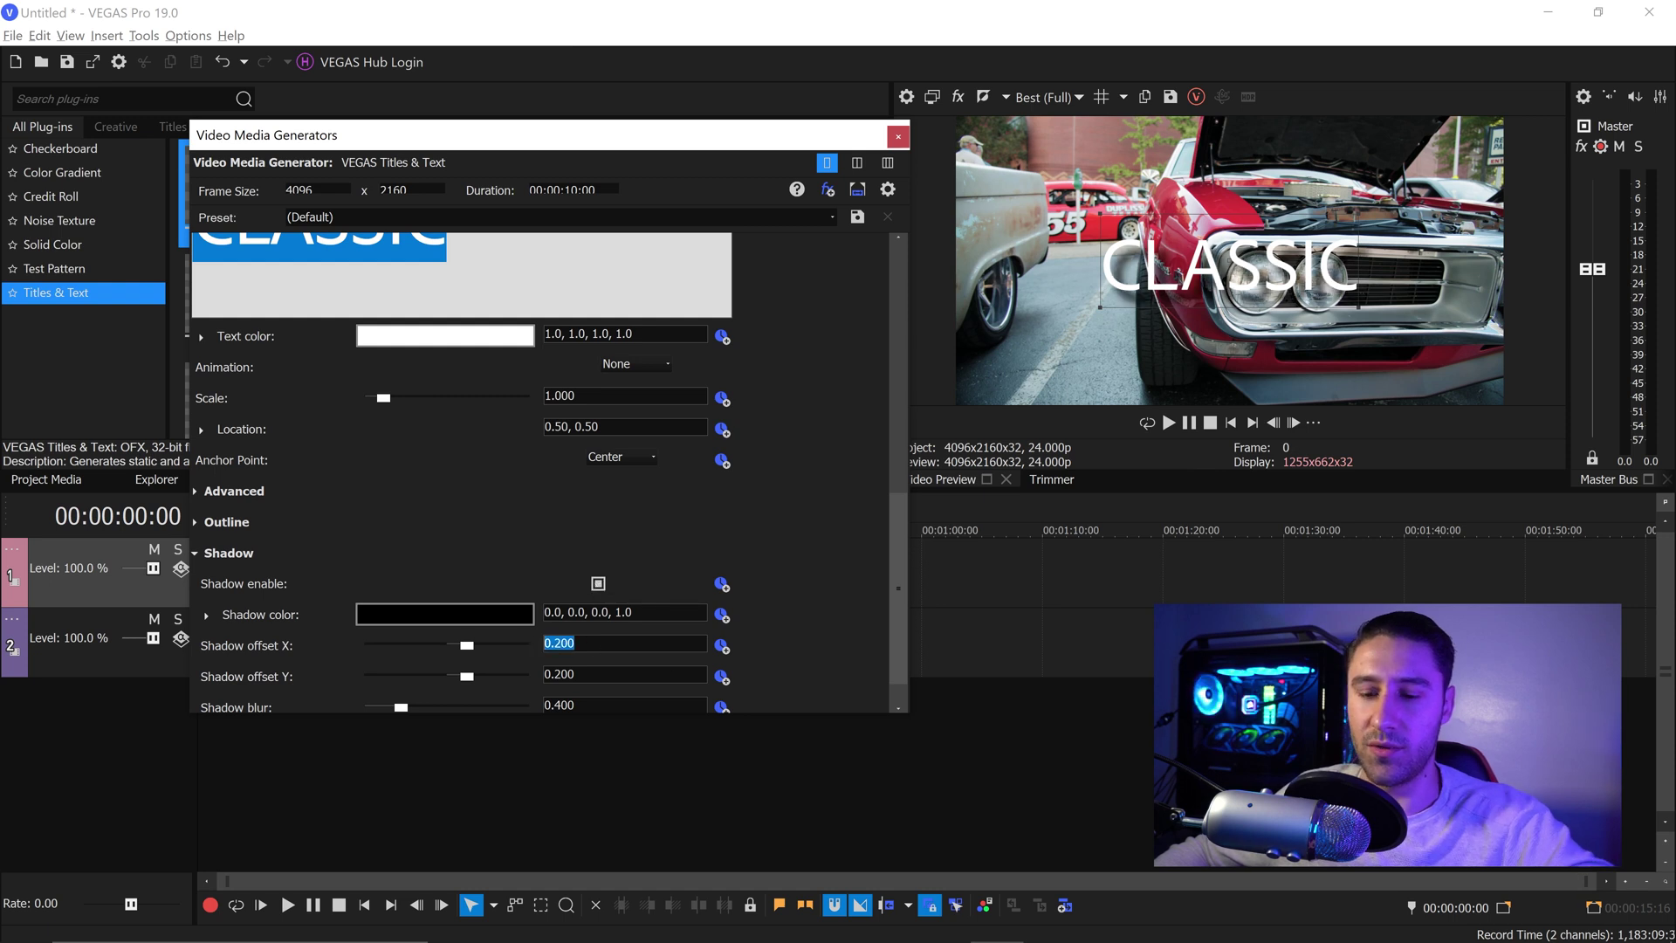
pyautogui.write('0')
pyautogui.moveTo(575, 674); pyautogui.dragTo(561, 674)
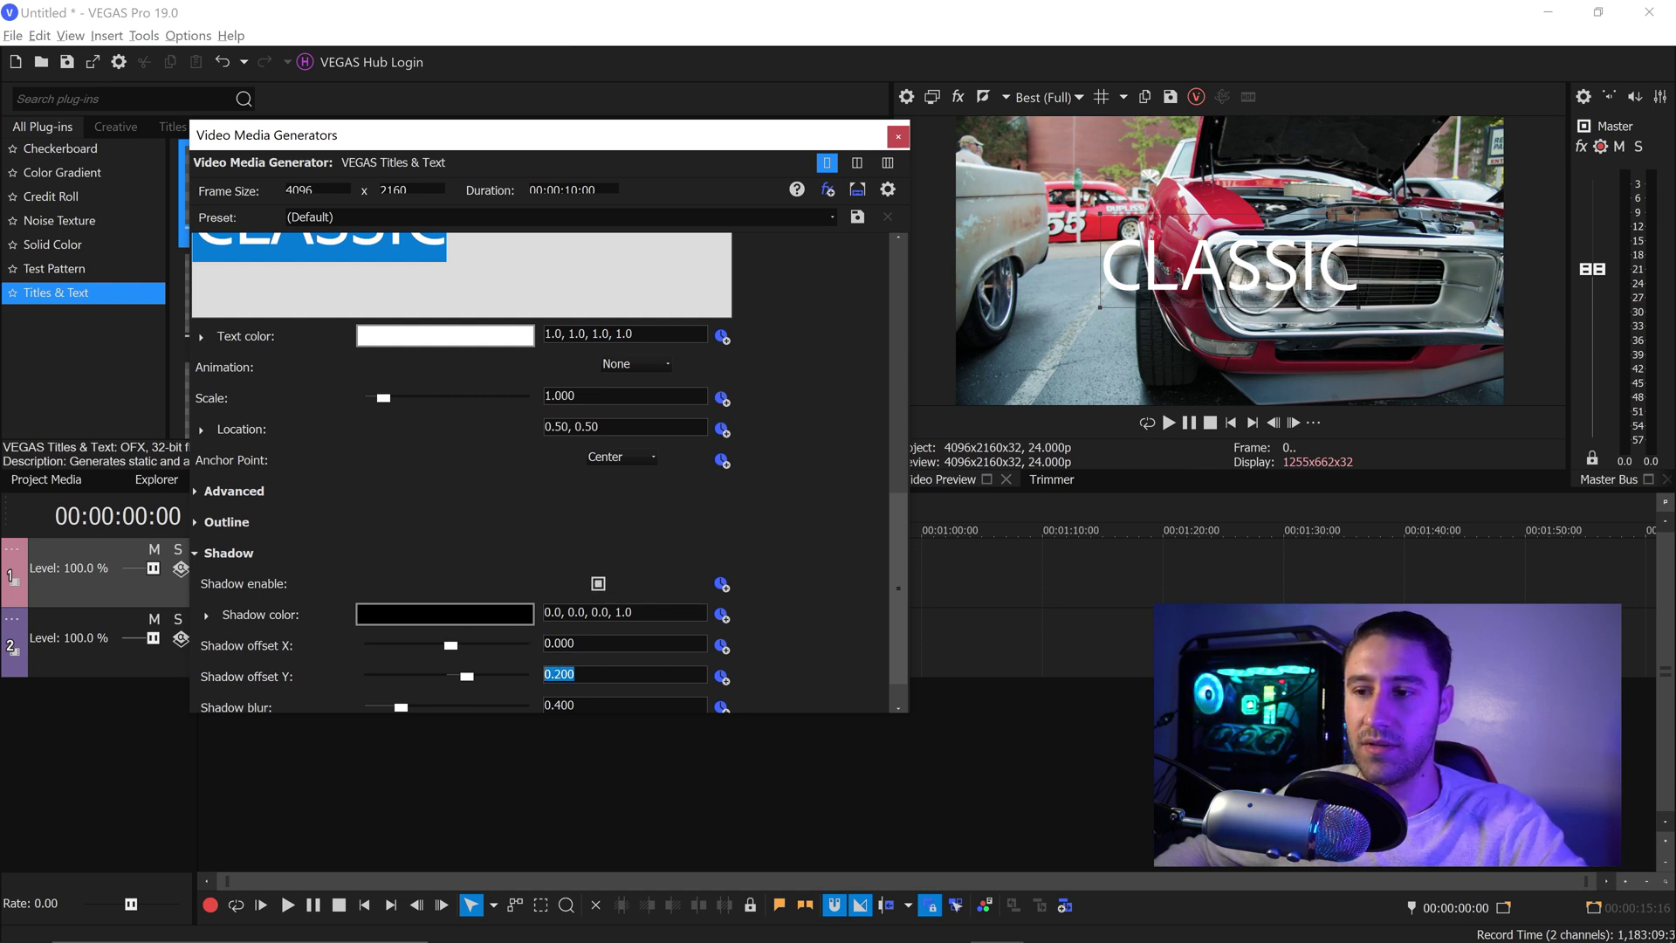
pyautogui.write('0')
pyautogui.scroll(-1, 899, 590)
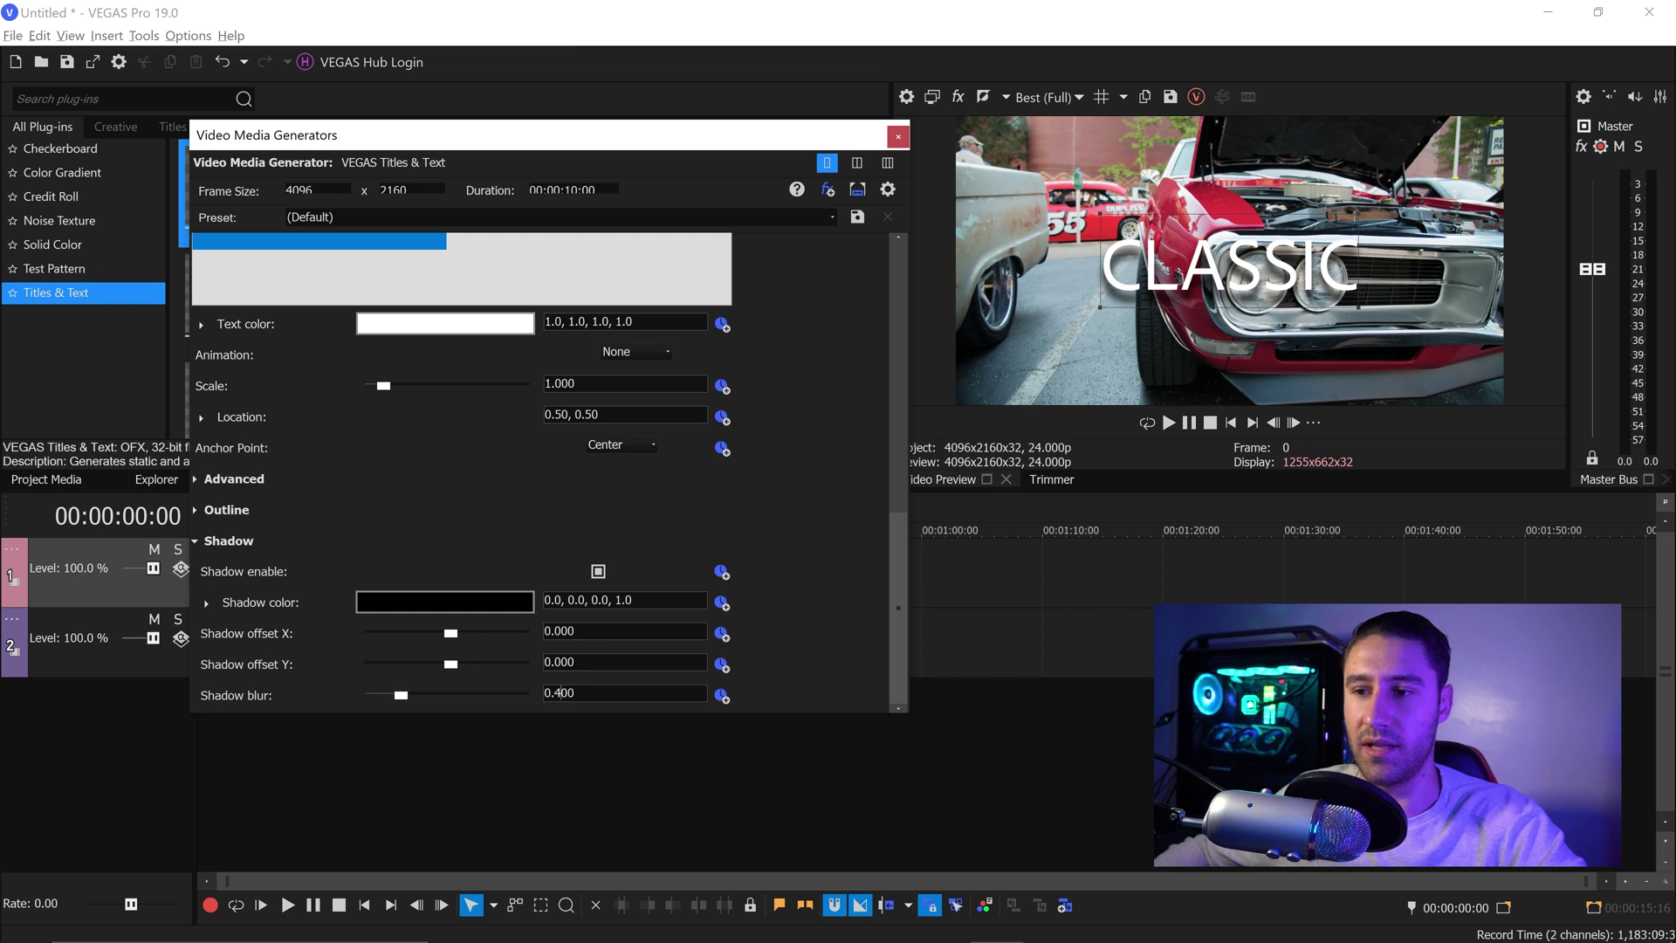
pyautogui.press('BackSpace')
pyautogui.write('2')
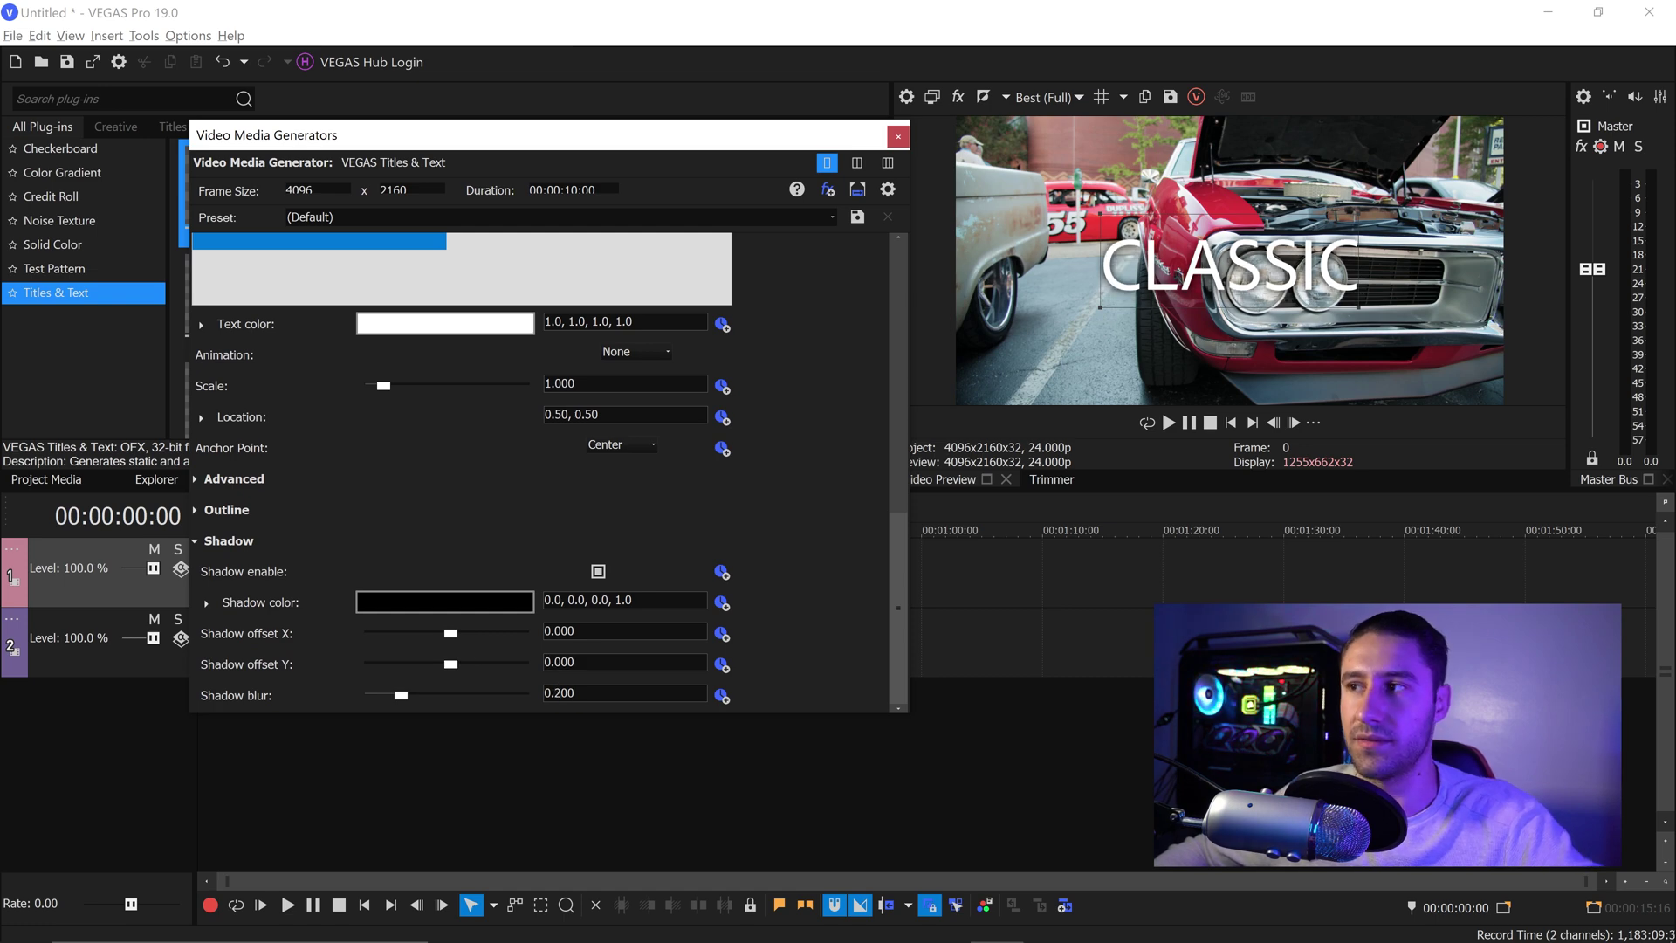
# Extend the CLASSIC title to the clip's length, add Picture In Picture, and place it tilted above the hood.
pyautogui.click(898, 137)
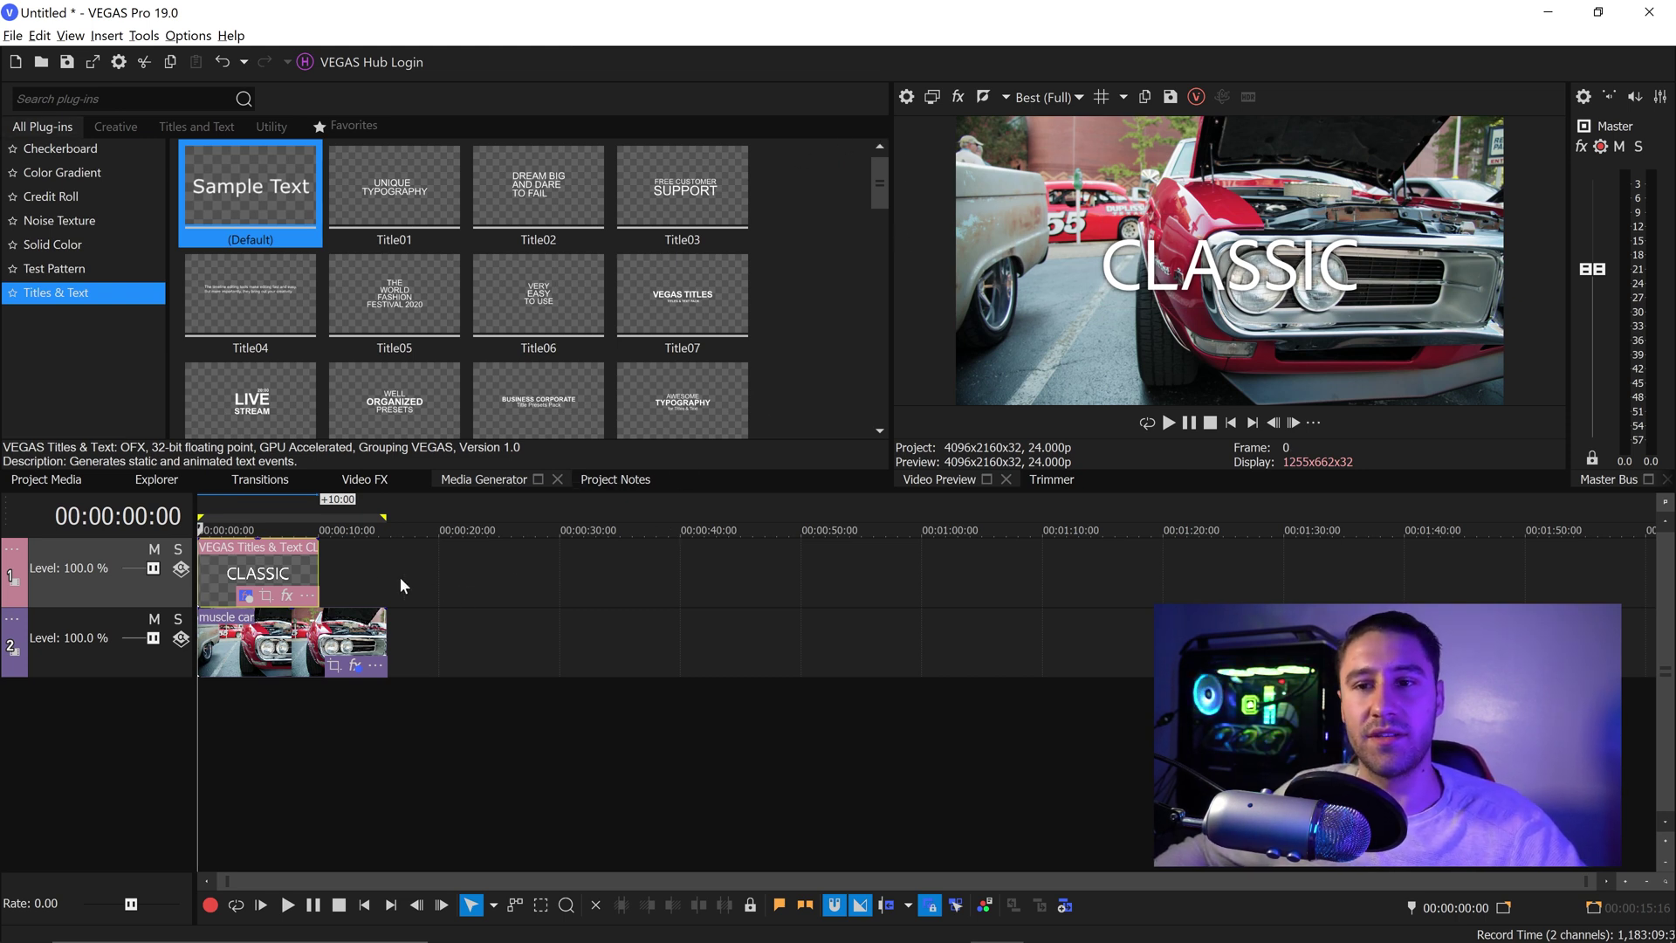
pyautogui.moveTo(314, 564); pyautogui.dragTo(389, 572)
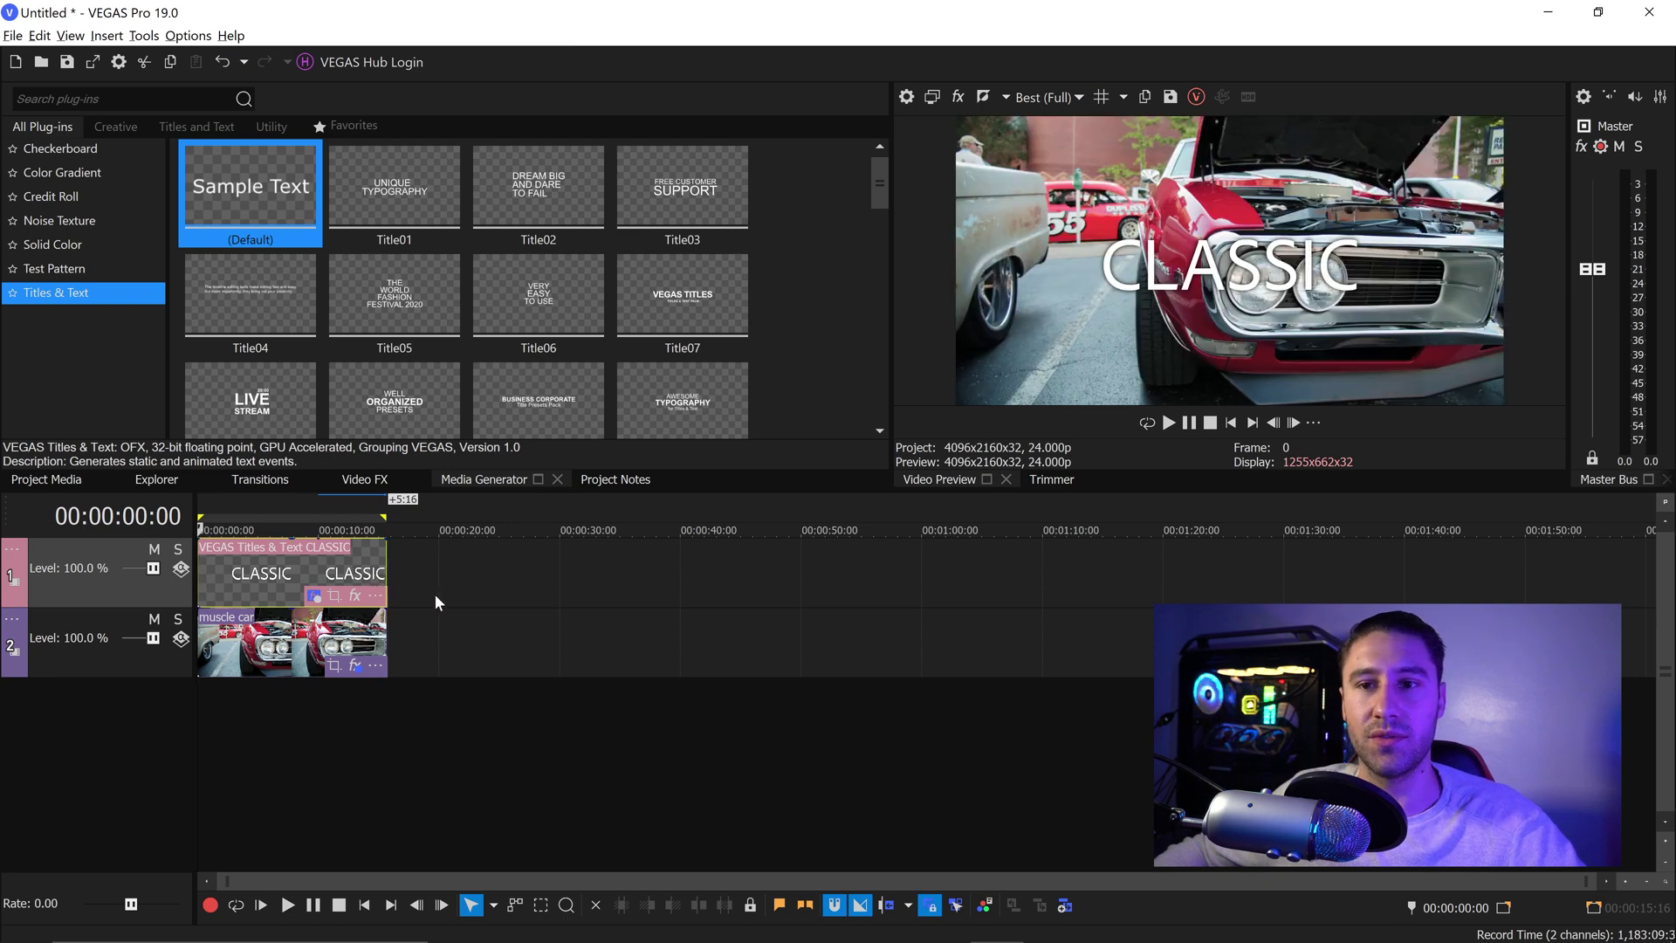
pyautogui.click(358, 479)
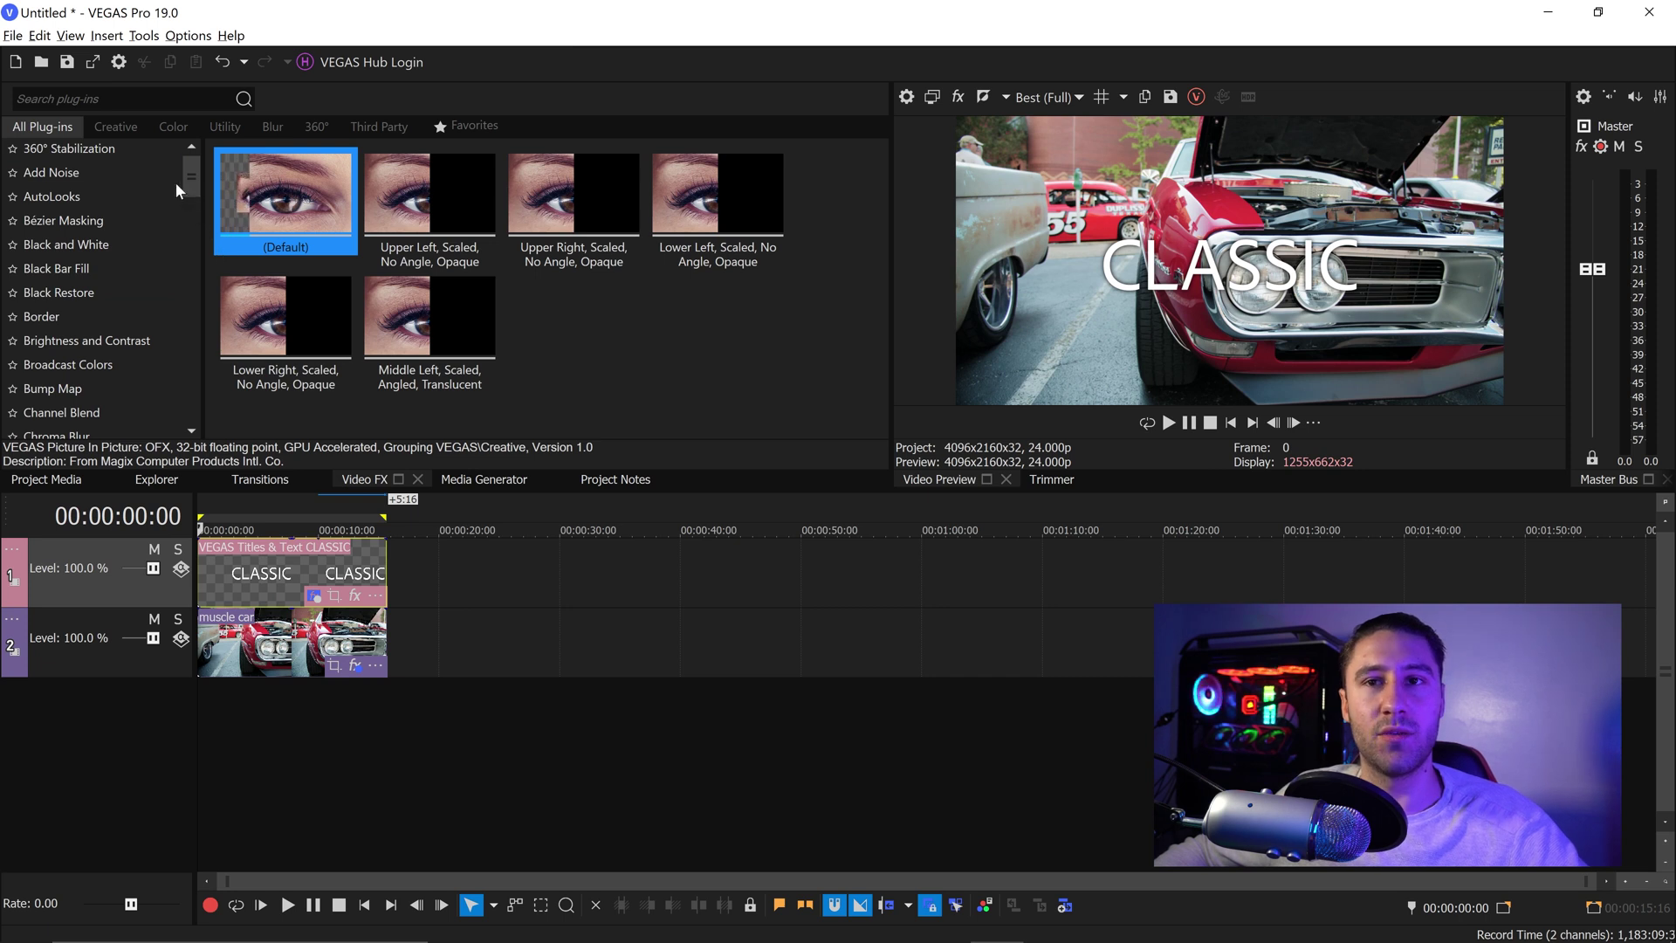
pyautogui.moveTo(192, 162); pyautogui.dragTo(203, 311)
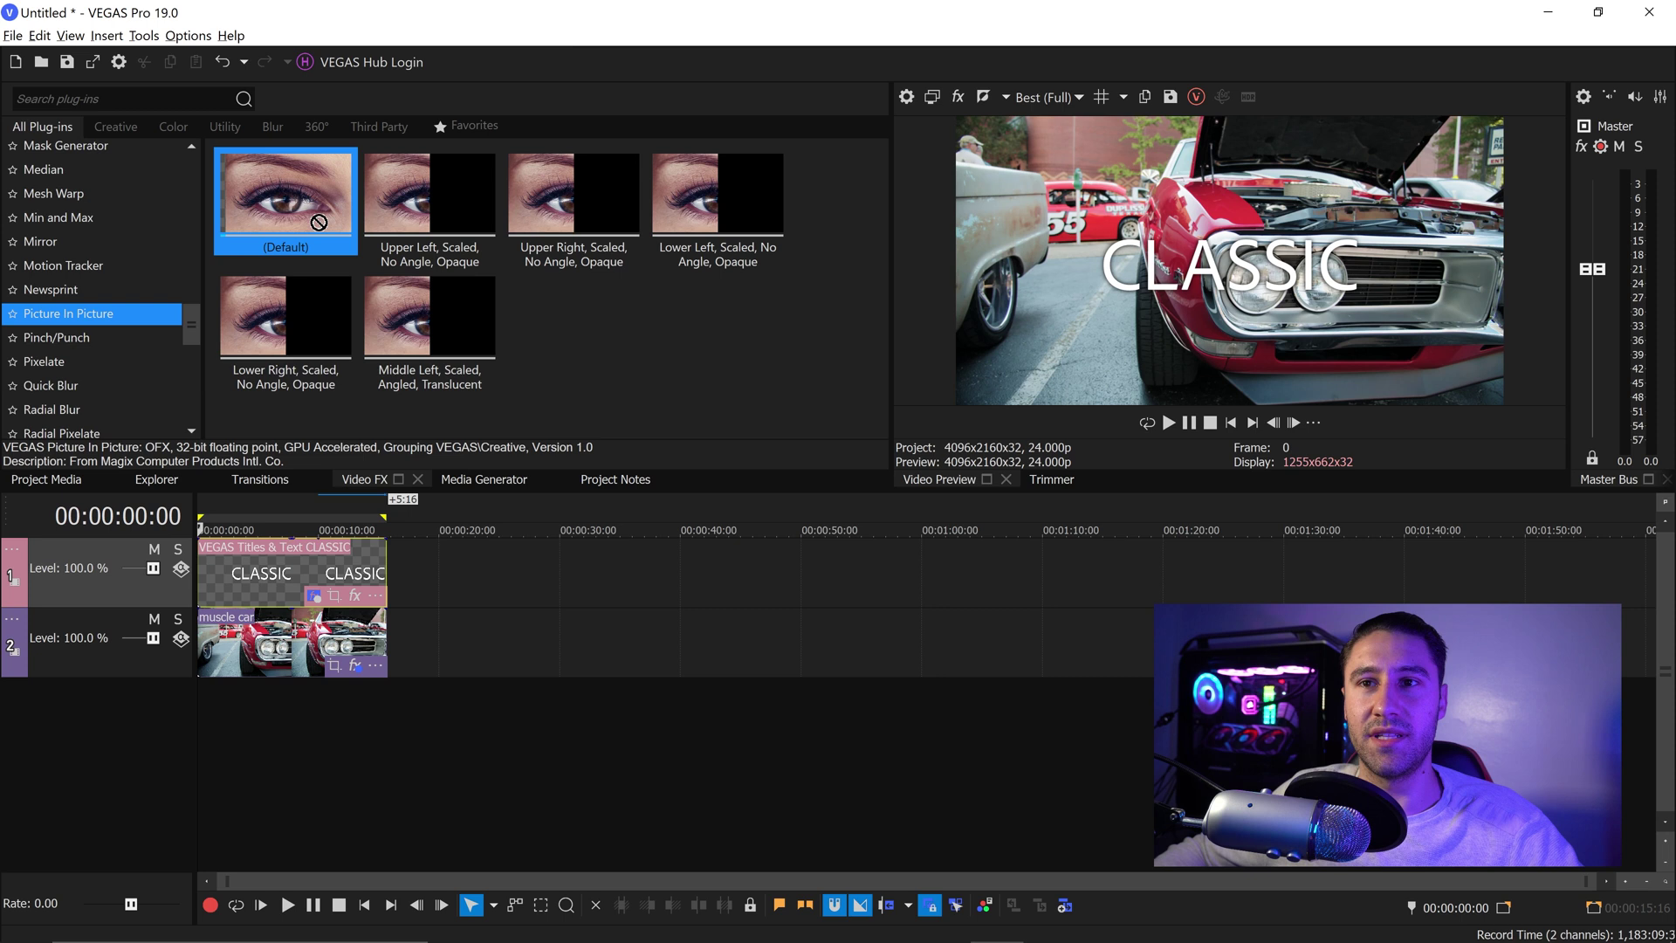
pyautogui.moveTo(406, 260); pyautogui.dragTo(299, 562)
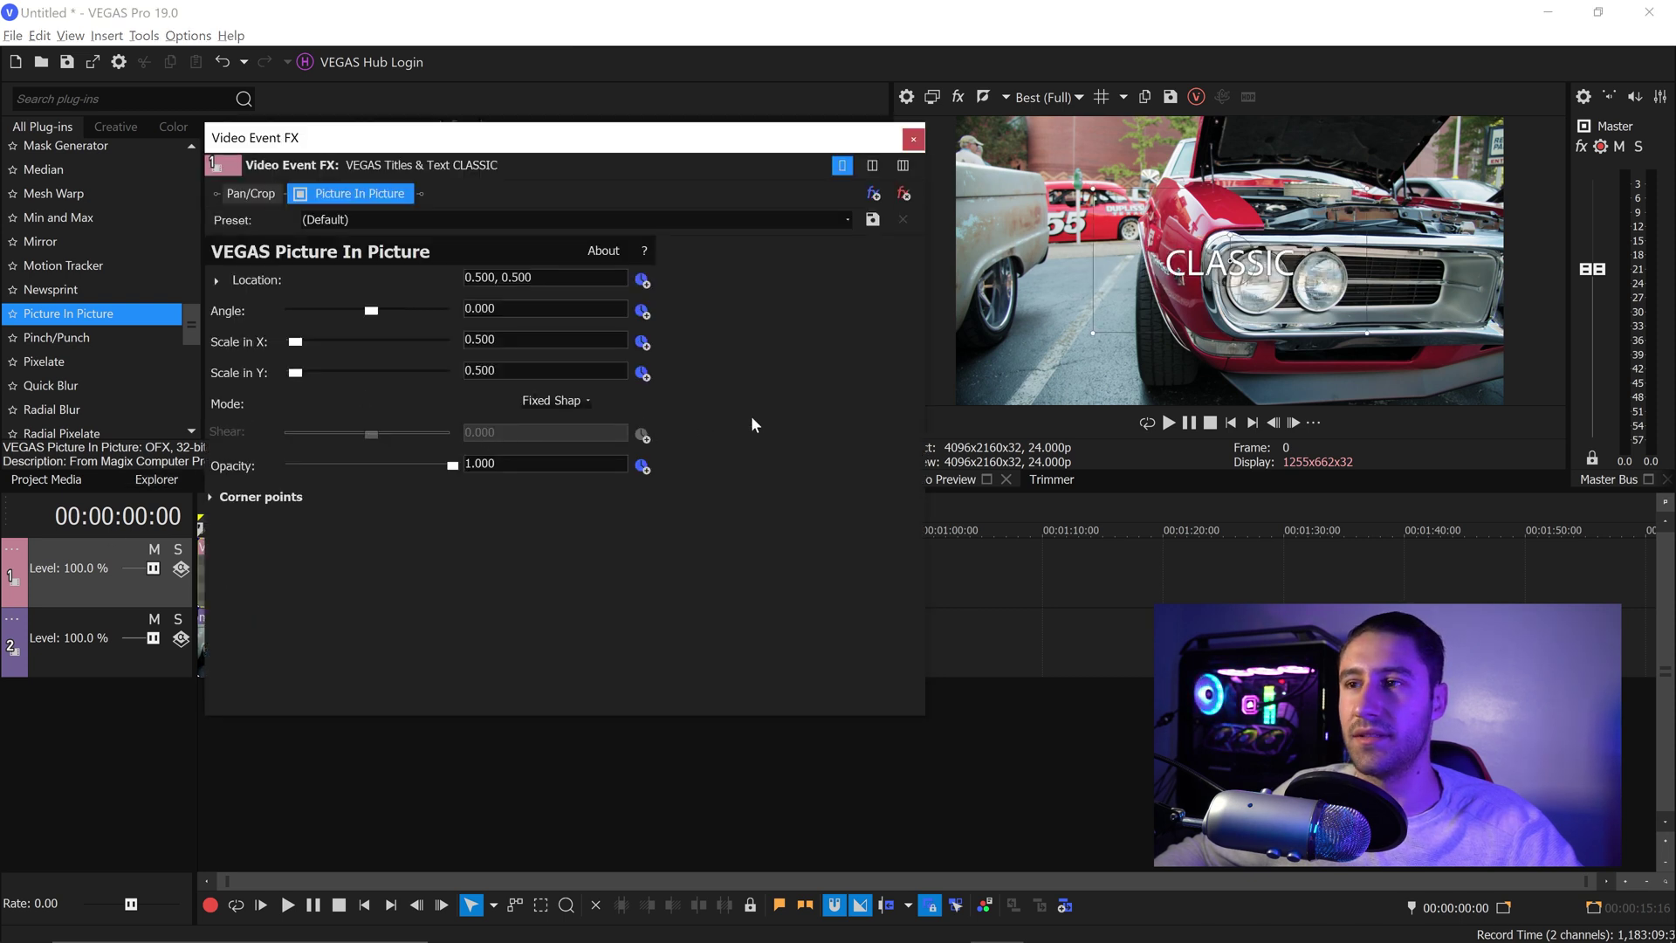
pyautogui.moveTo(1290, 288); pyautogui.dragTo(1320, 131)
pyautogui.moveTo(1410, 190); pyautogui.dragTo(1314, 140)
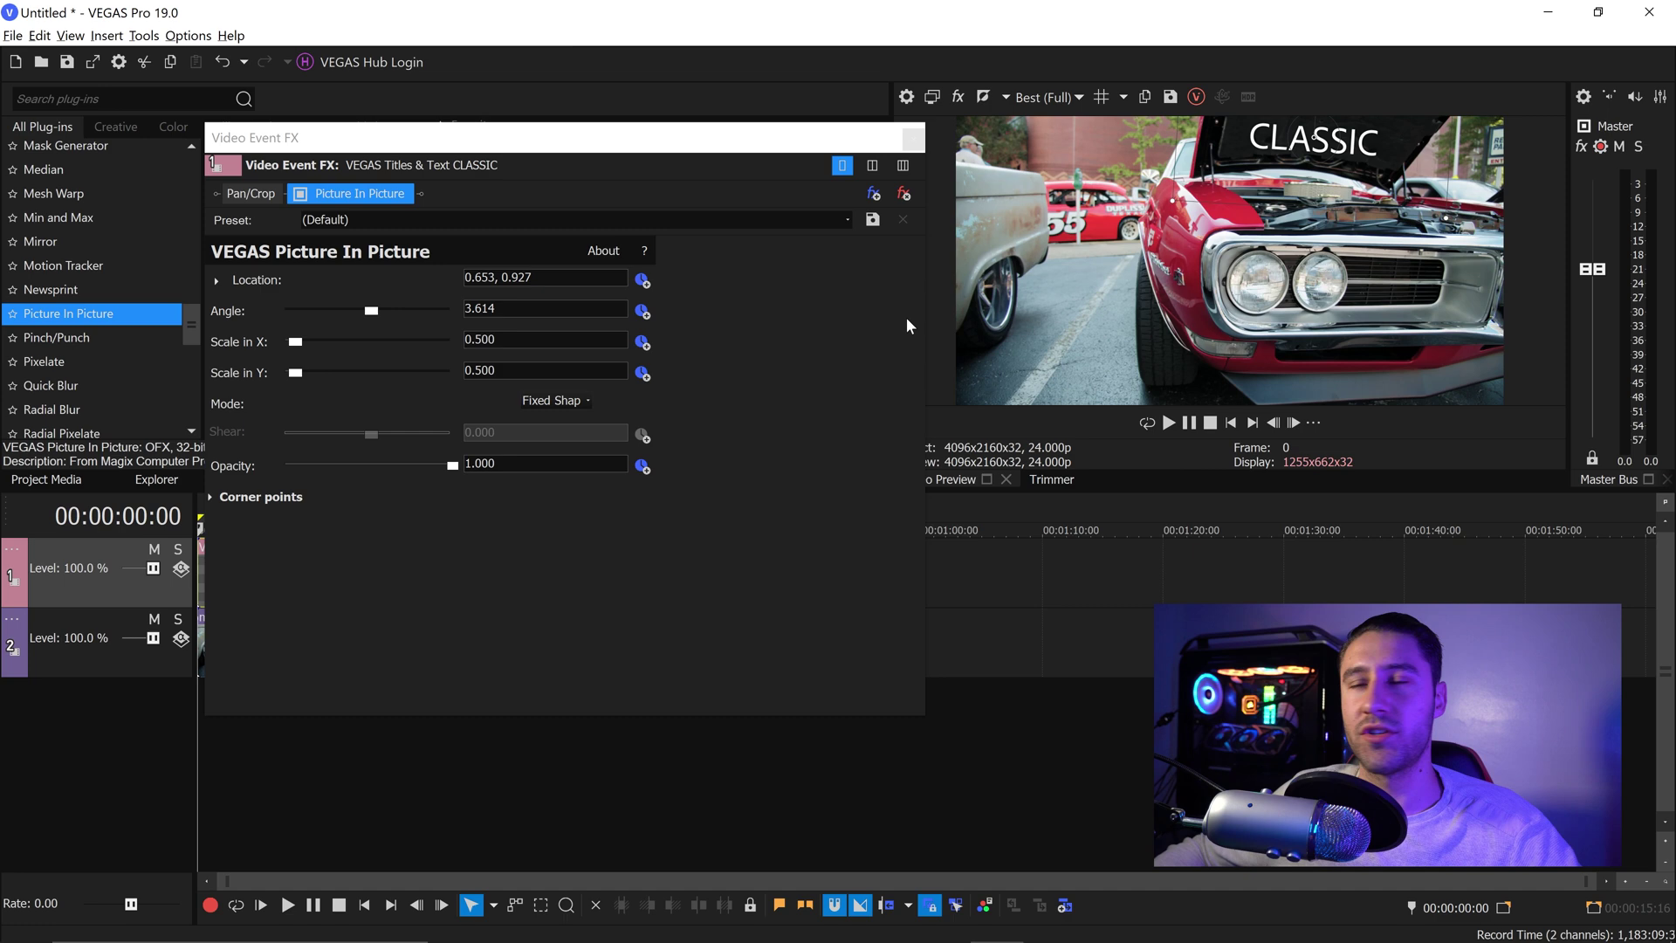
pyautogui.click(912, 137)
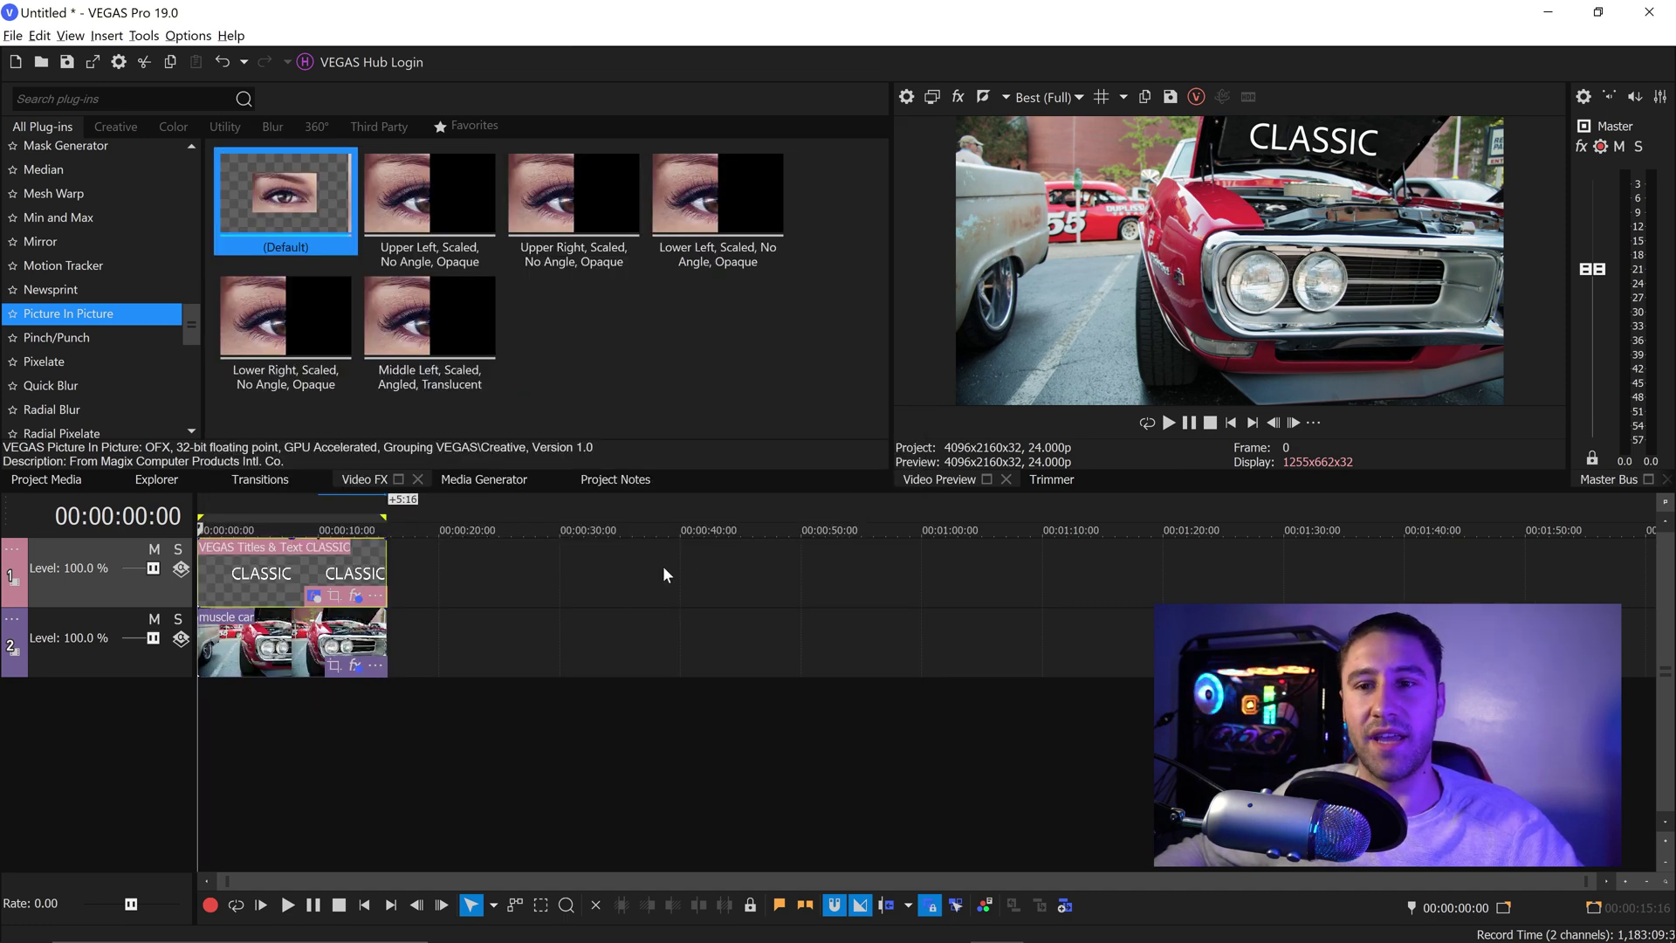
# Open Motion Tracking on the muscle car clip and choose the Region 2 mask.
pyautogui.click(267, 641)
pyautogui.rightClick(267, 641)
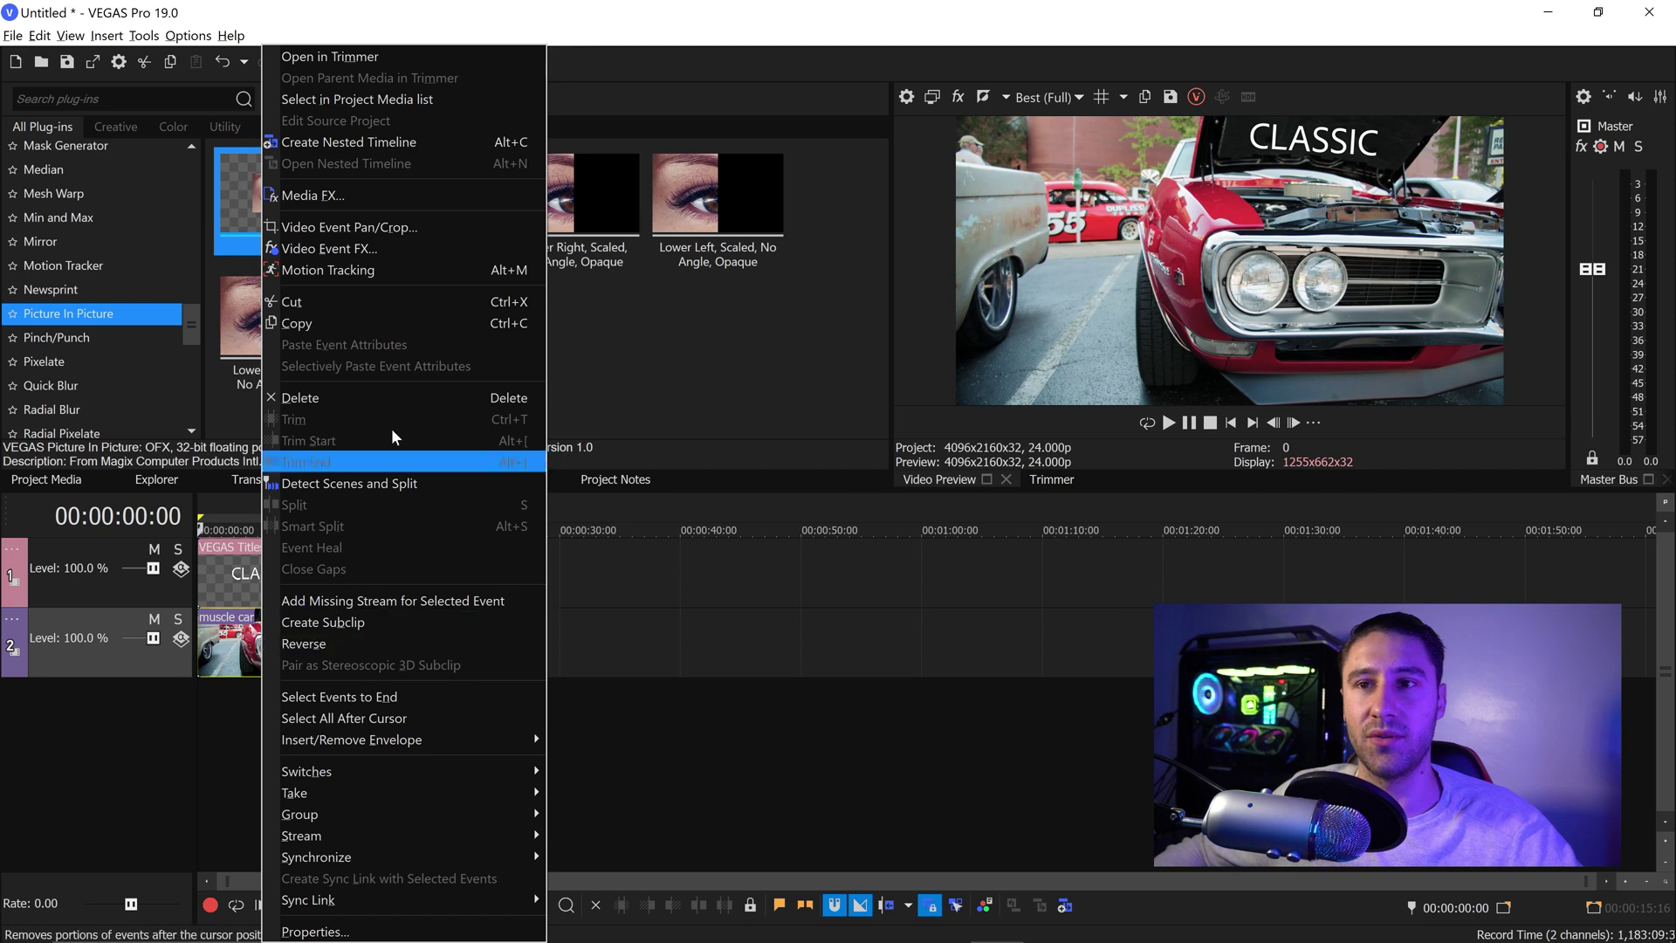
pyautogui.click(386, 273)
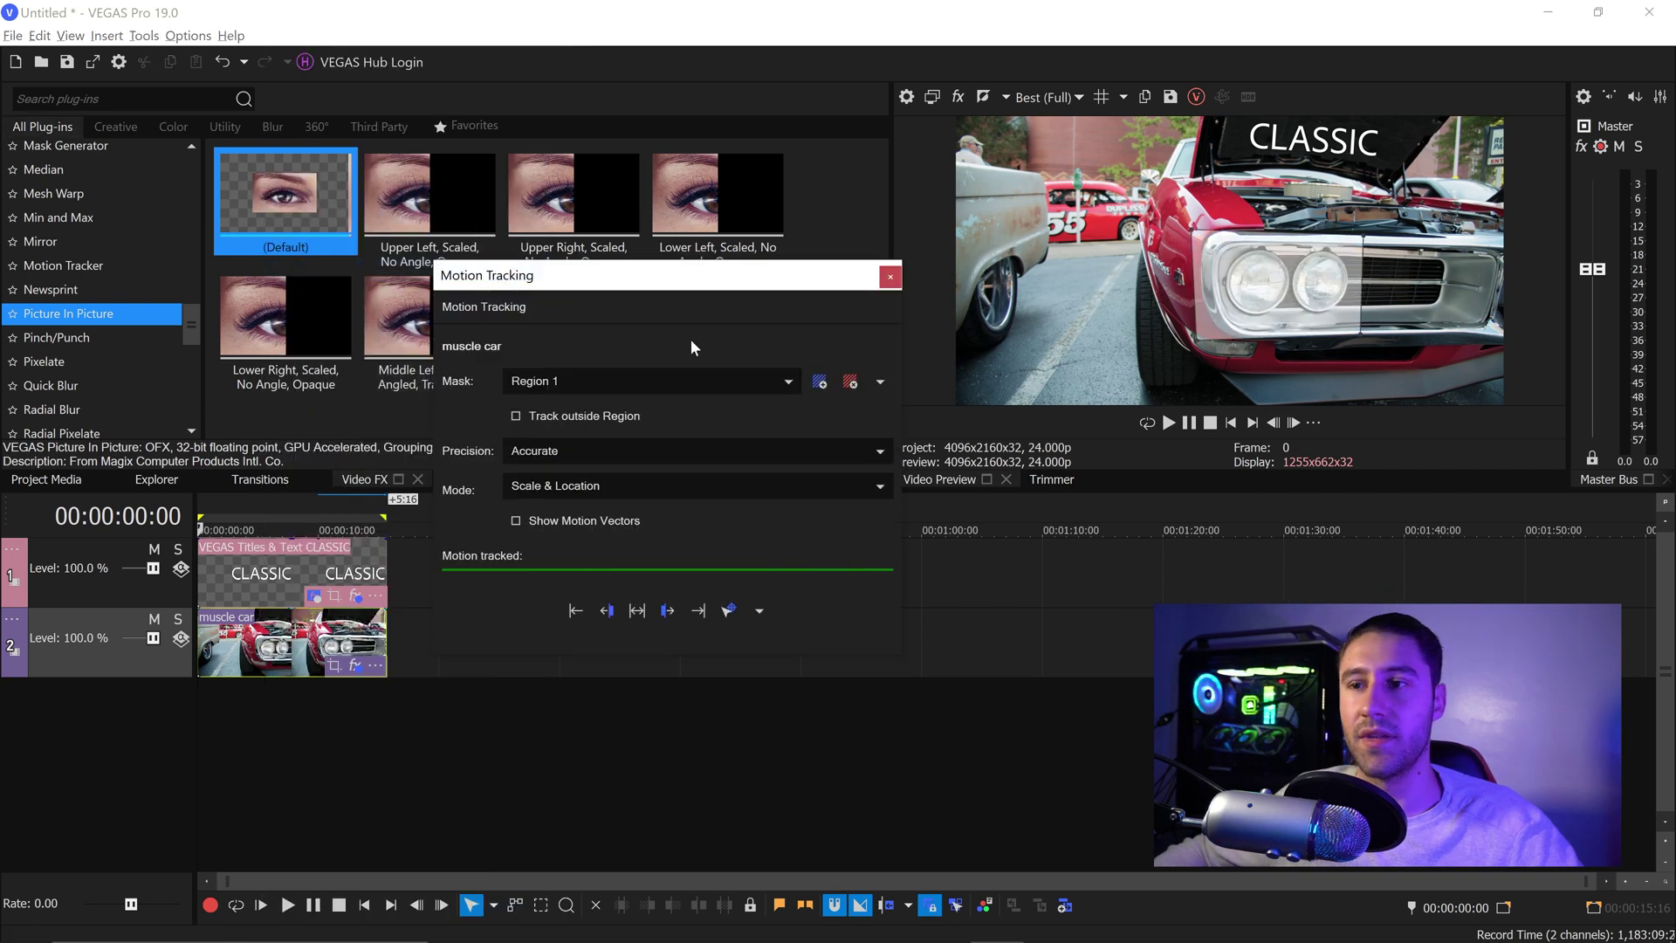
pyautogui.click(609, 381)
pyautogui.click(547, 422)
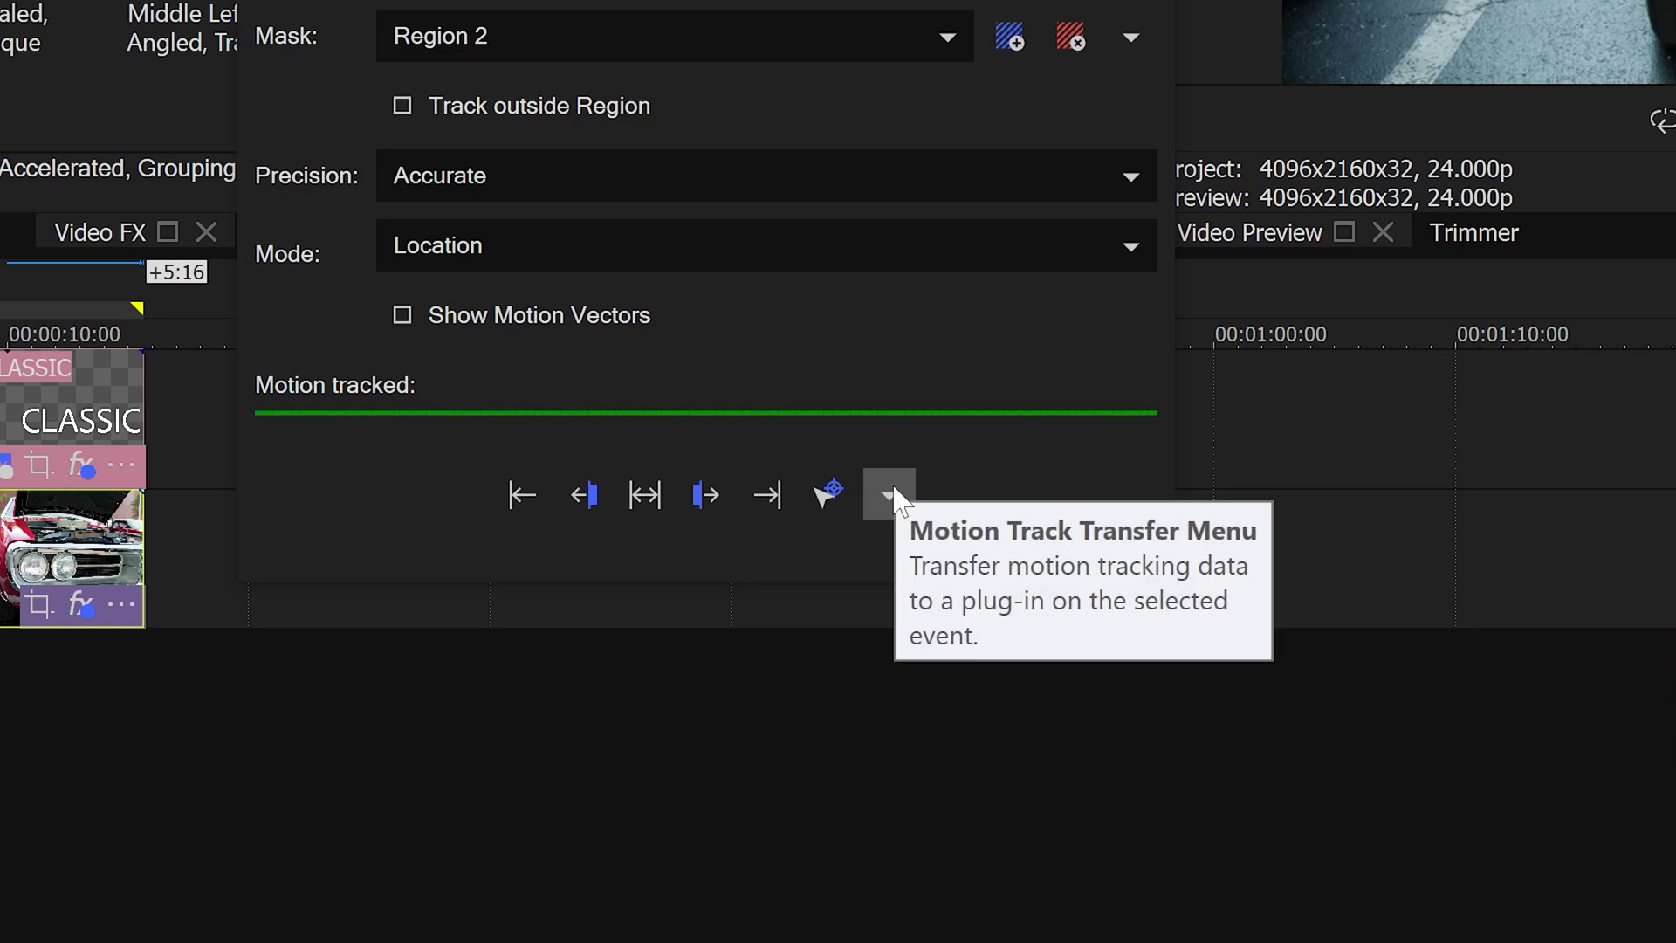
# Transfer Region 2 tracking to the CLASSIC title's Picture In Picture Location and scrub to check it.
pyautogui.click(889, 495)
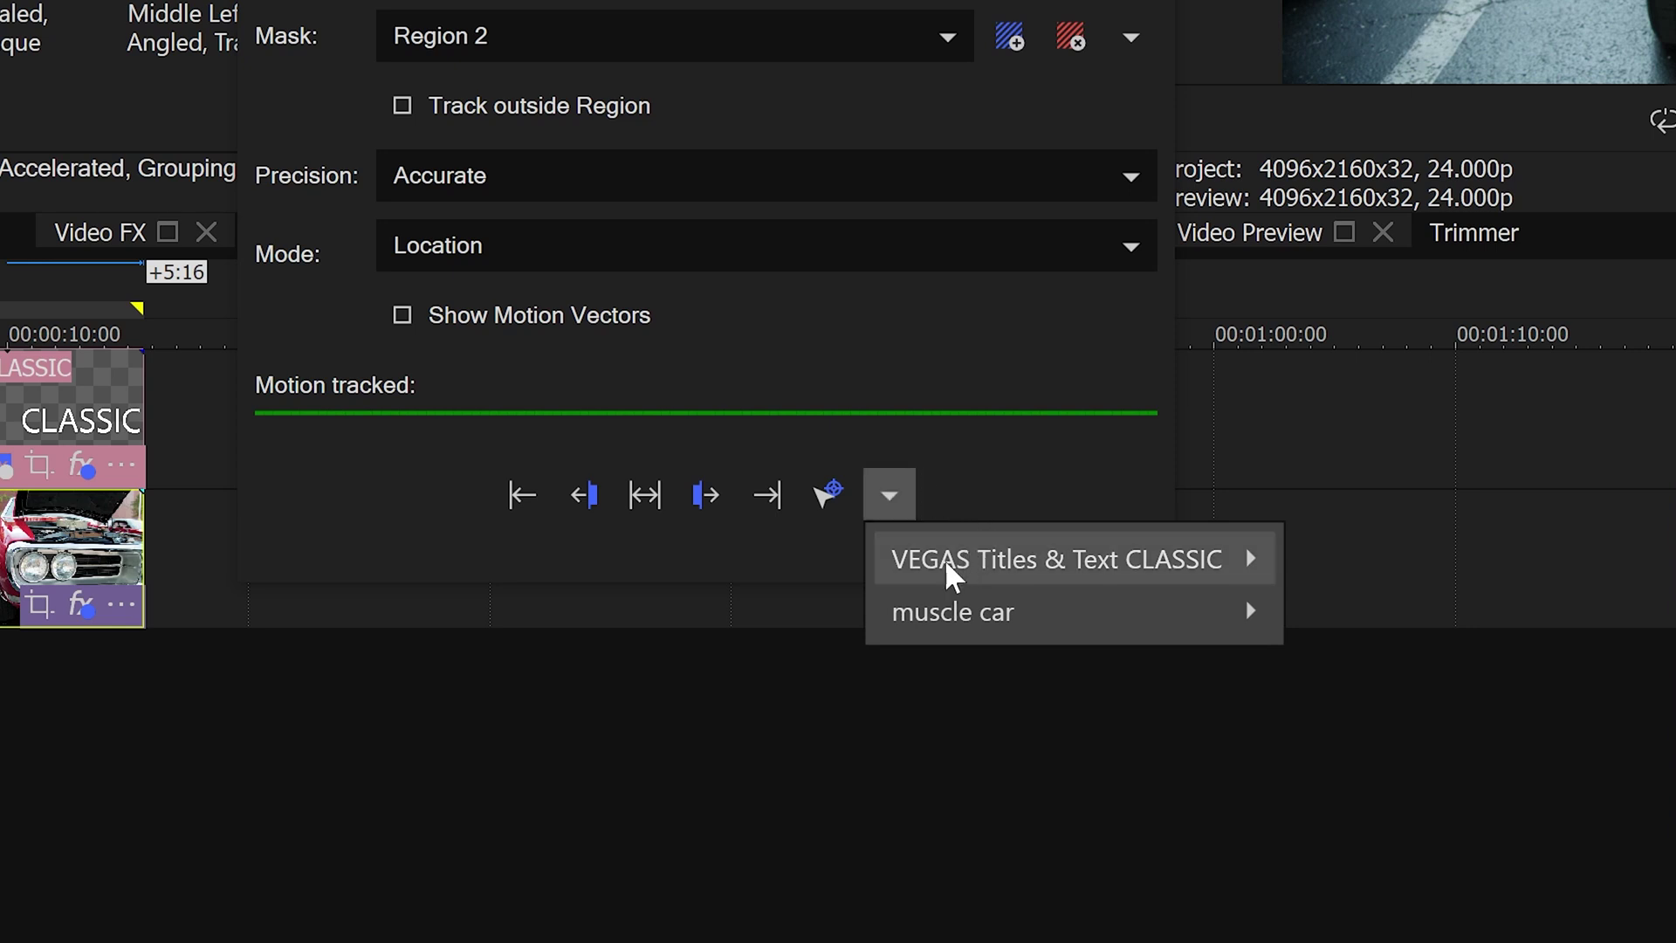
pyautogui.moveTo(985, 576)
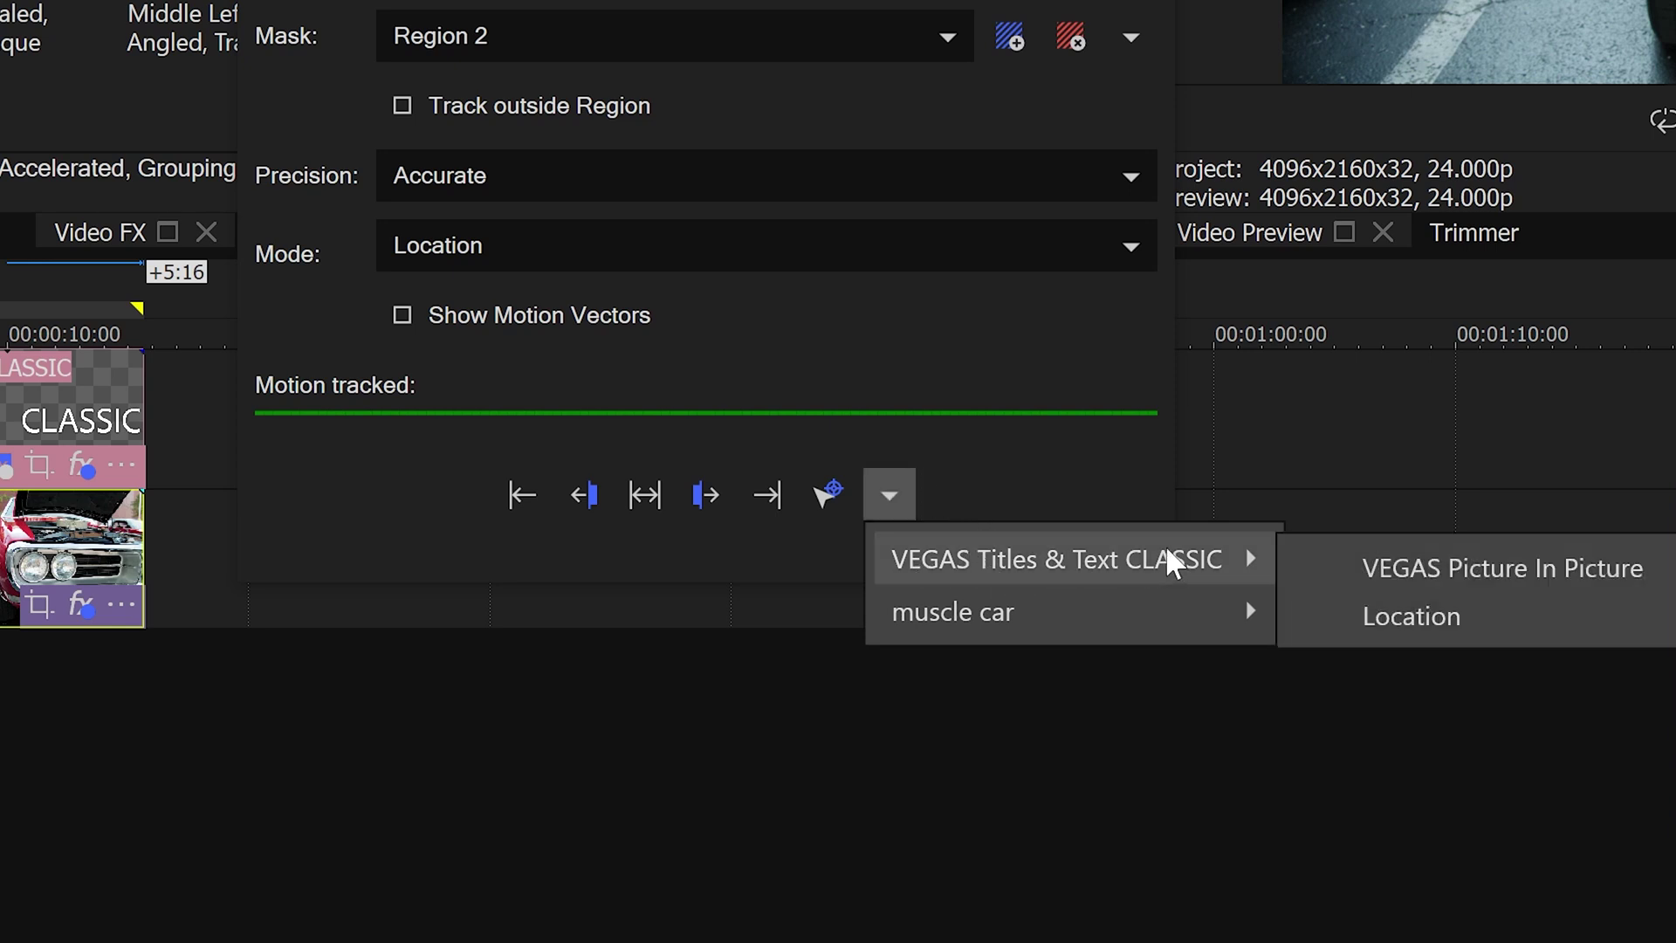
pyautogui.click(1411, 576)
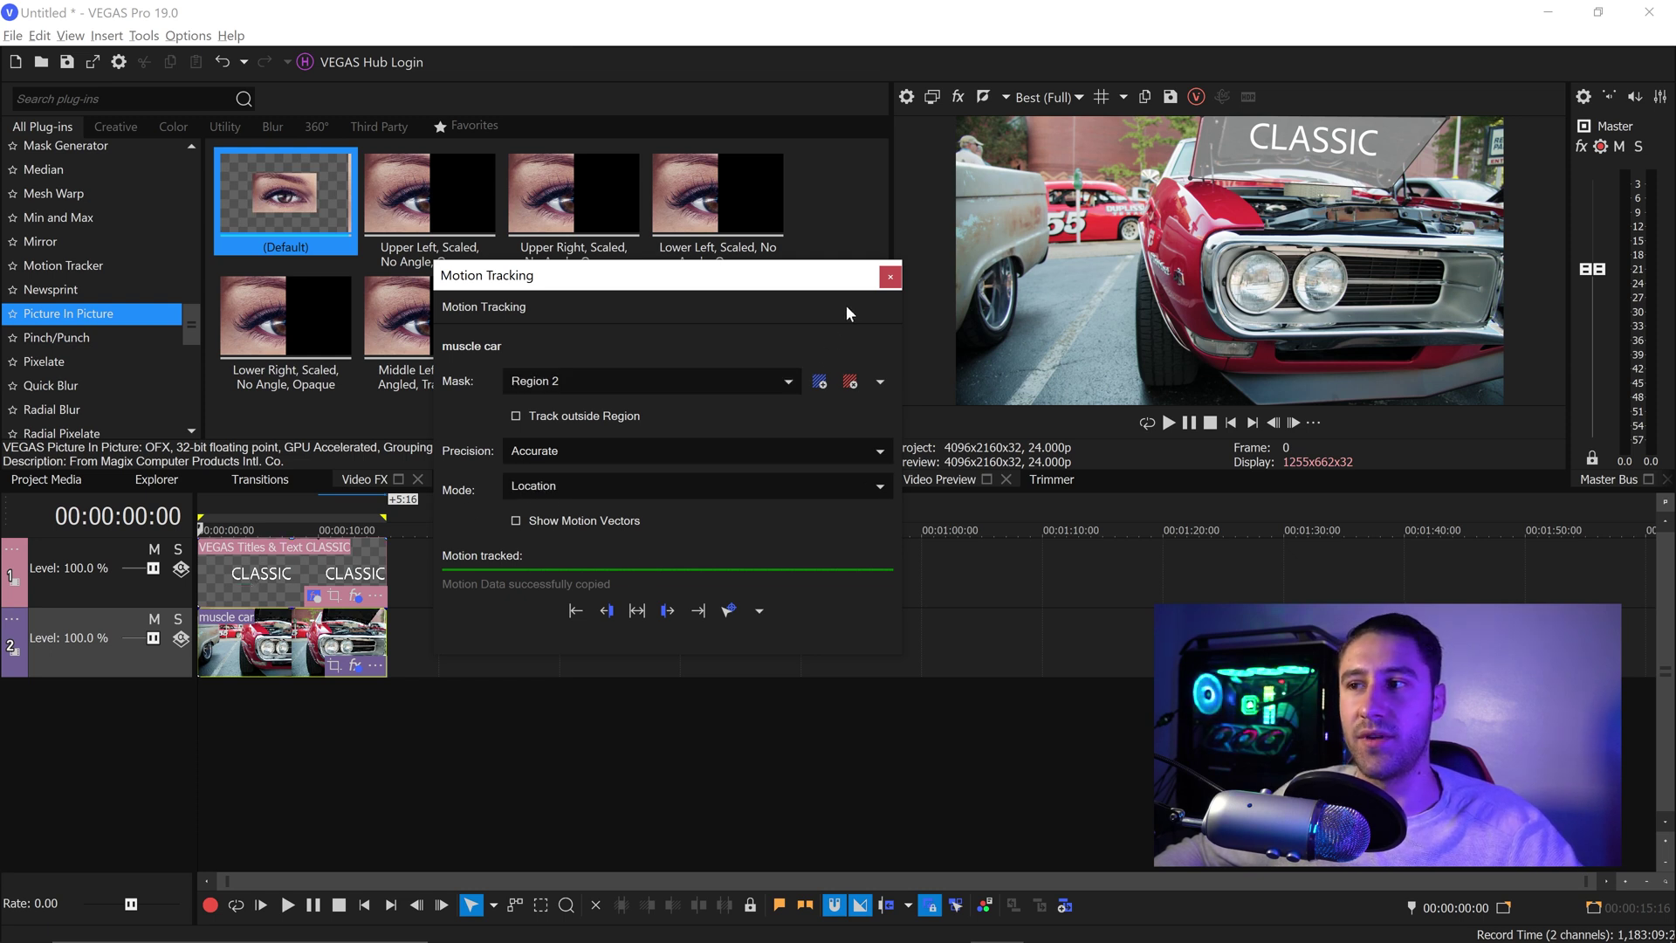
pyautogui.click(890, 277)
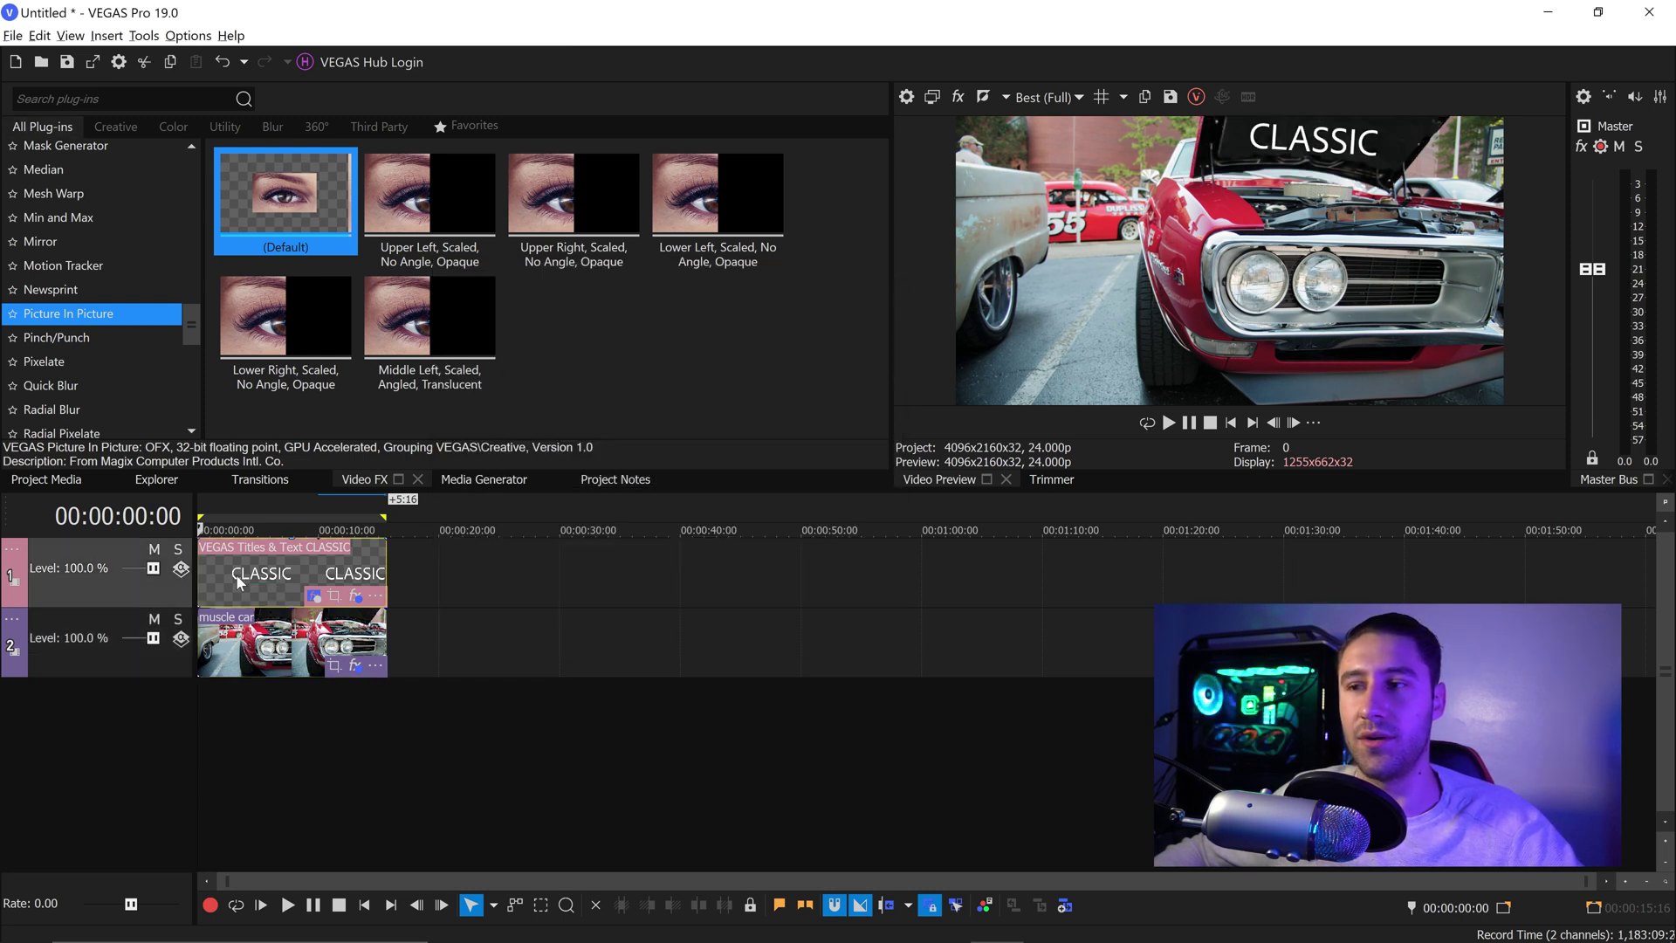
pyautogui.click(278, 576)
pyautogui.click(306, 576)
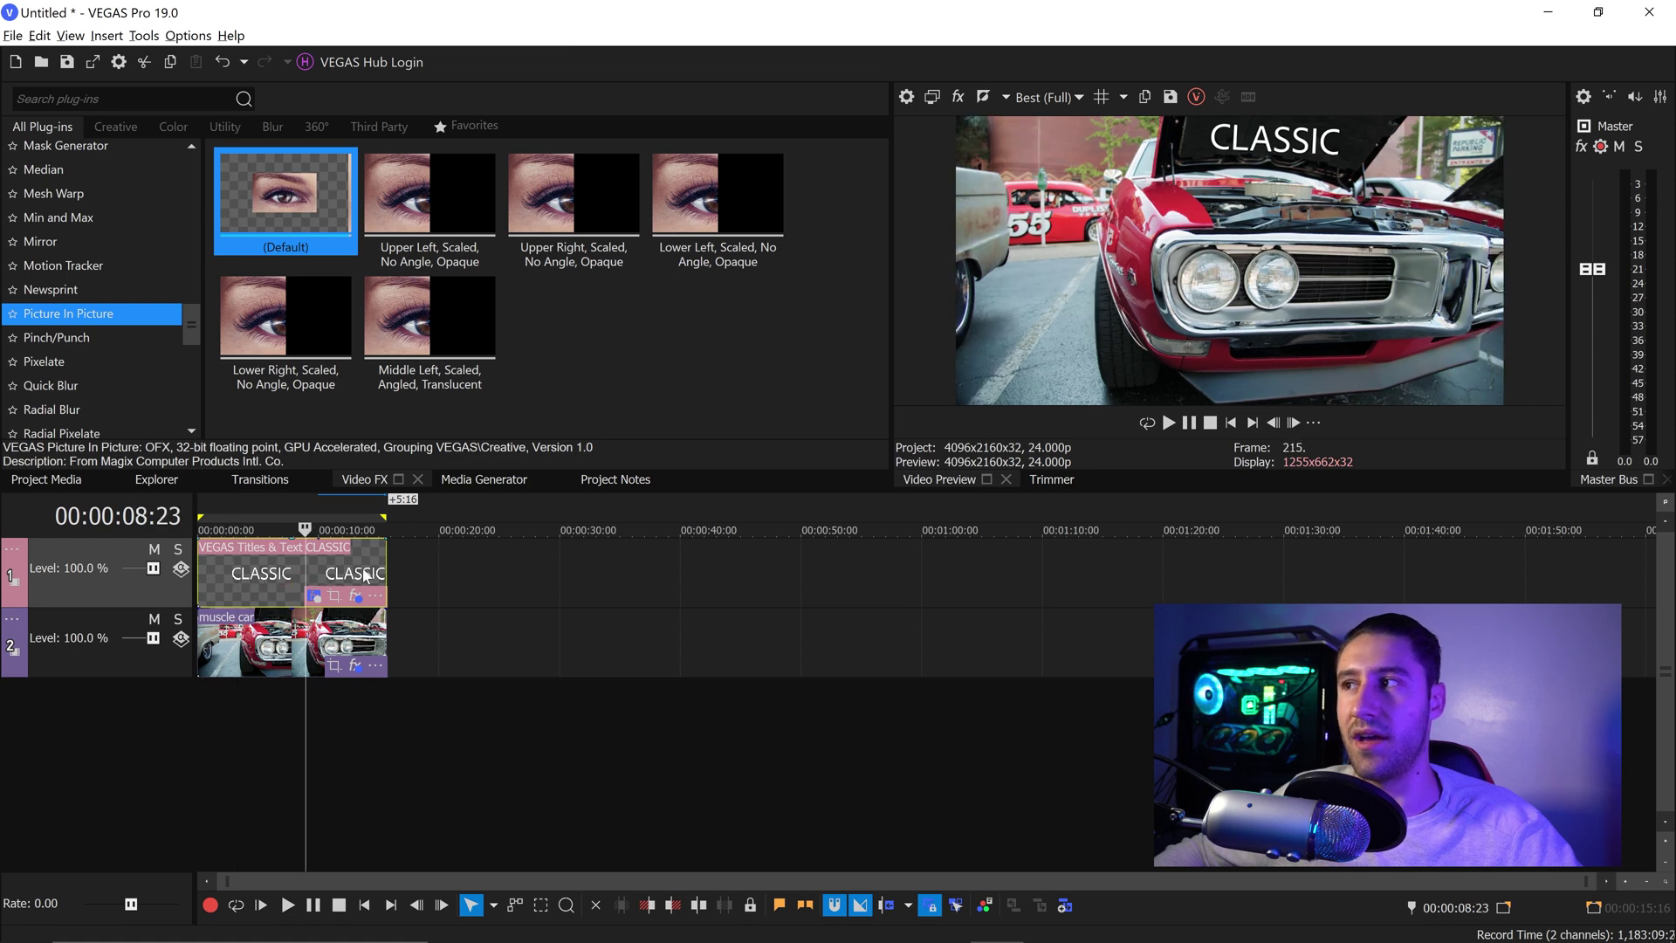
pyautogui.click(362, 576)
pyautogui.click(231, 581)
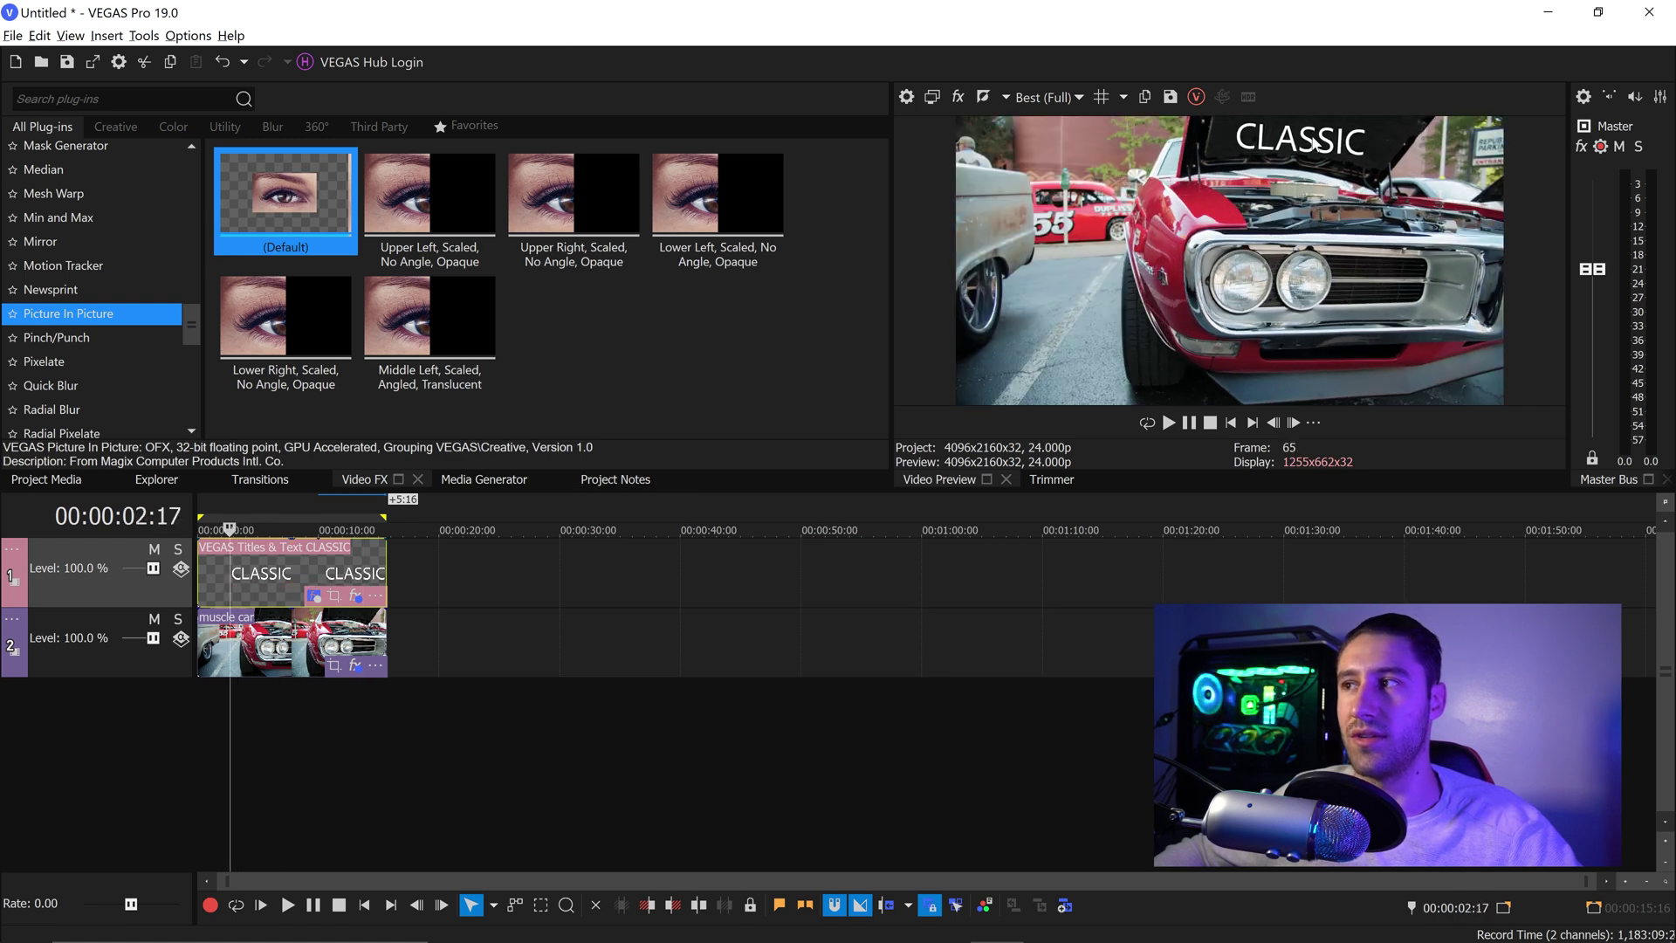
# Add the horse logo chrome image on a new track above the title.
pyautogui.hotkey('ctrl', 'Home')
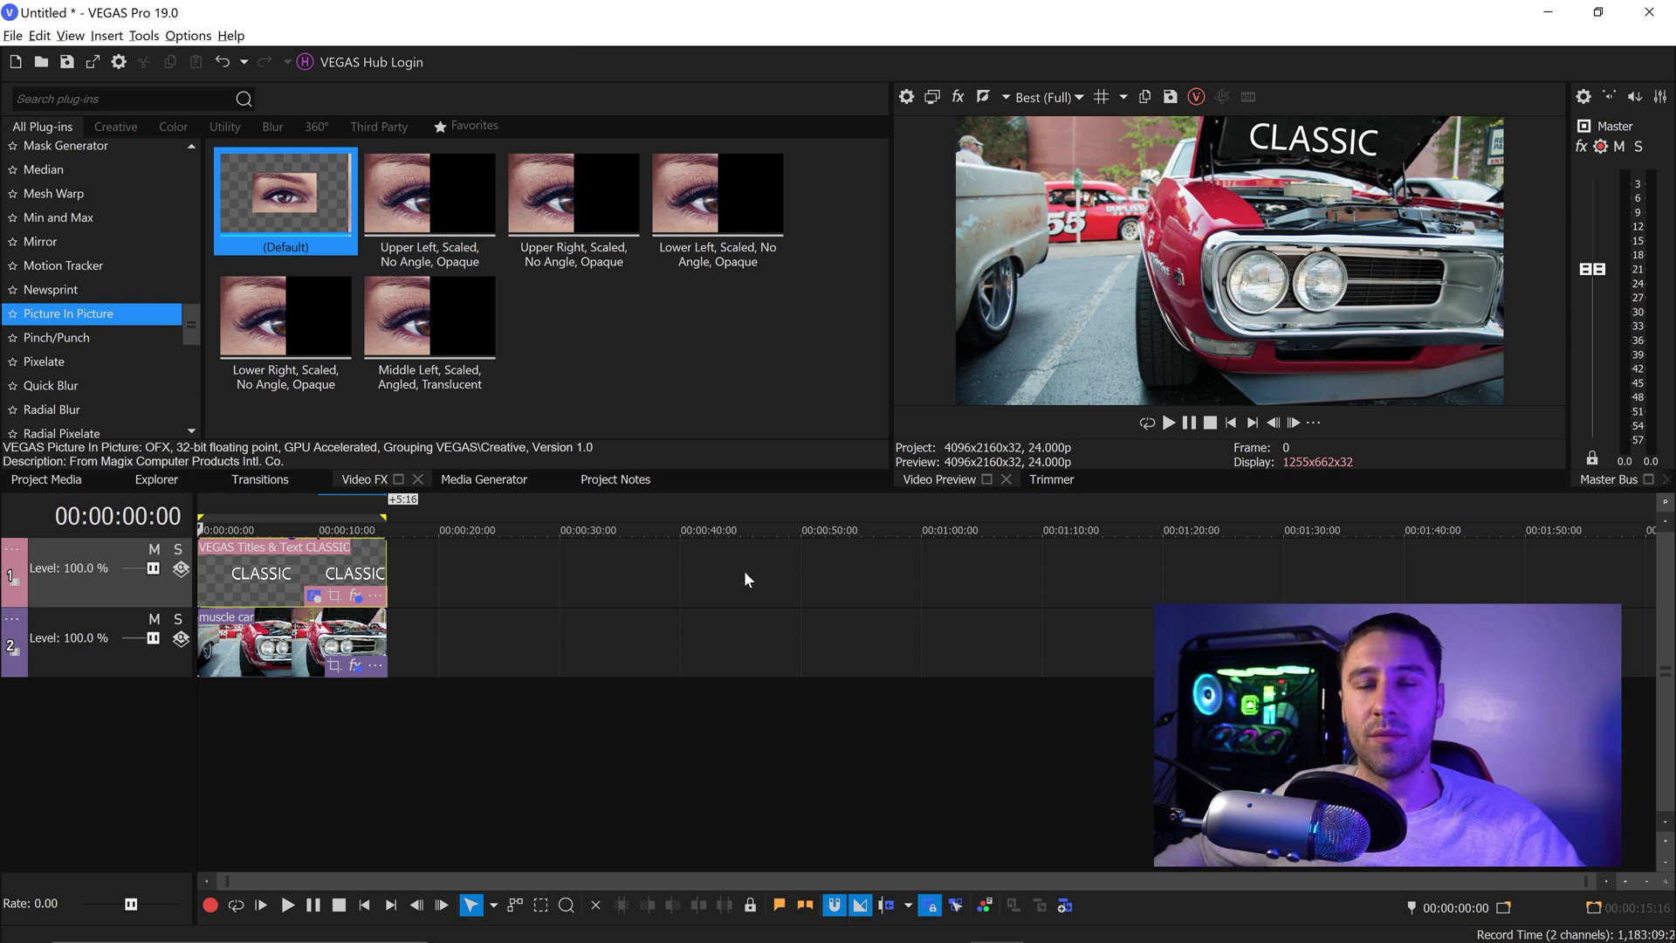
pyautogui.click(154, 479)
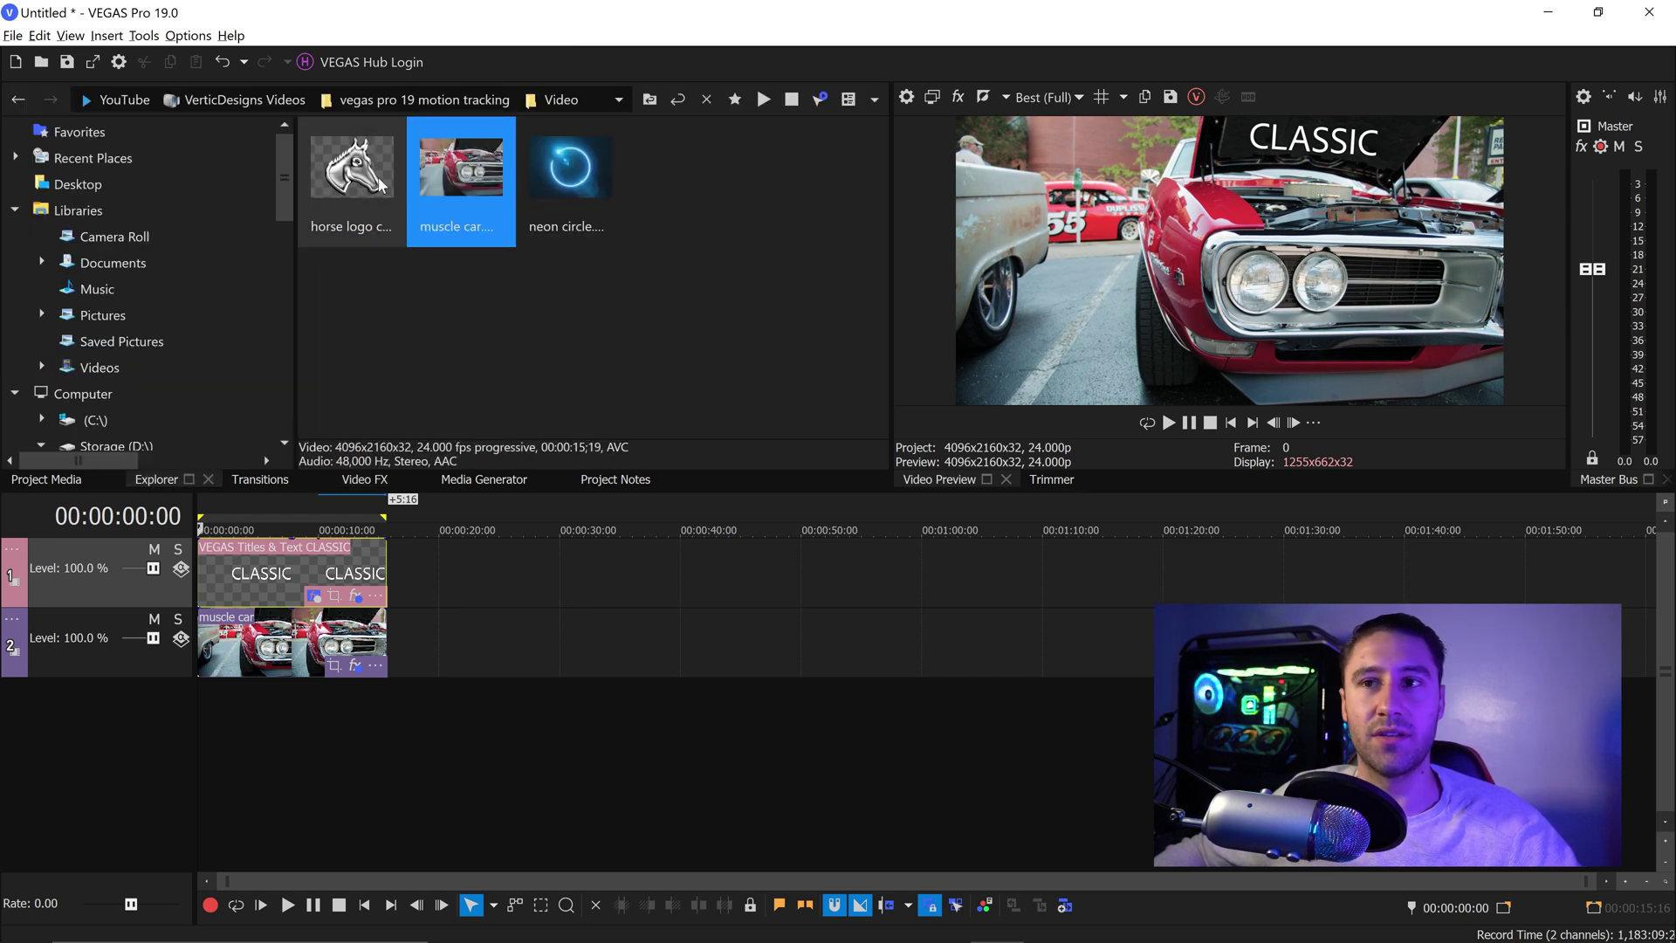
pyautogui.moveTo(349, 166); pyautogui.dragTo(385, 578)
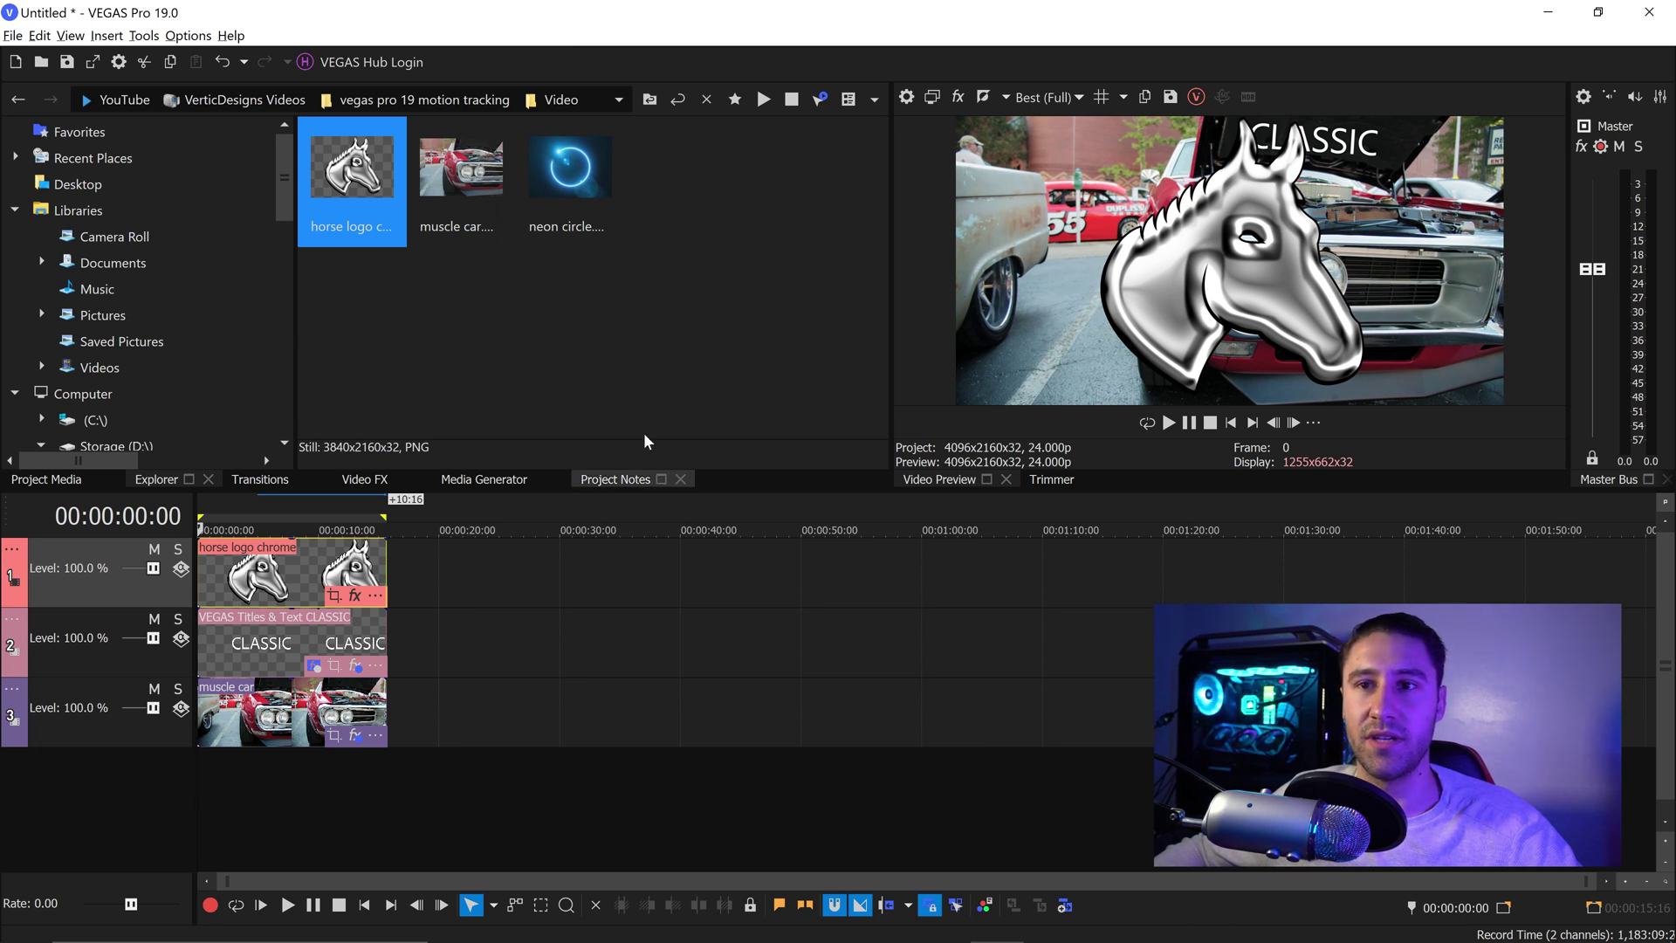
# Apply Picture In Picture to the horse logo, scaling it to 0.089 on the car's grille.
pyautogui.click(364, 483)
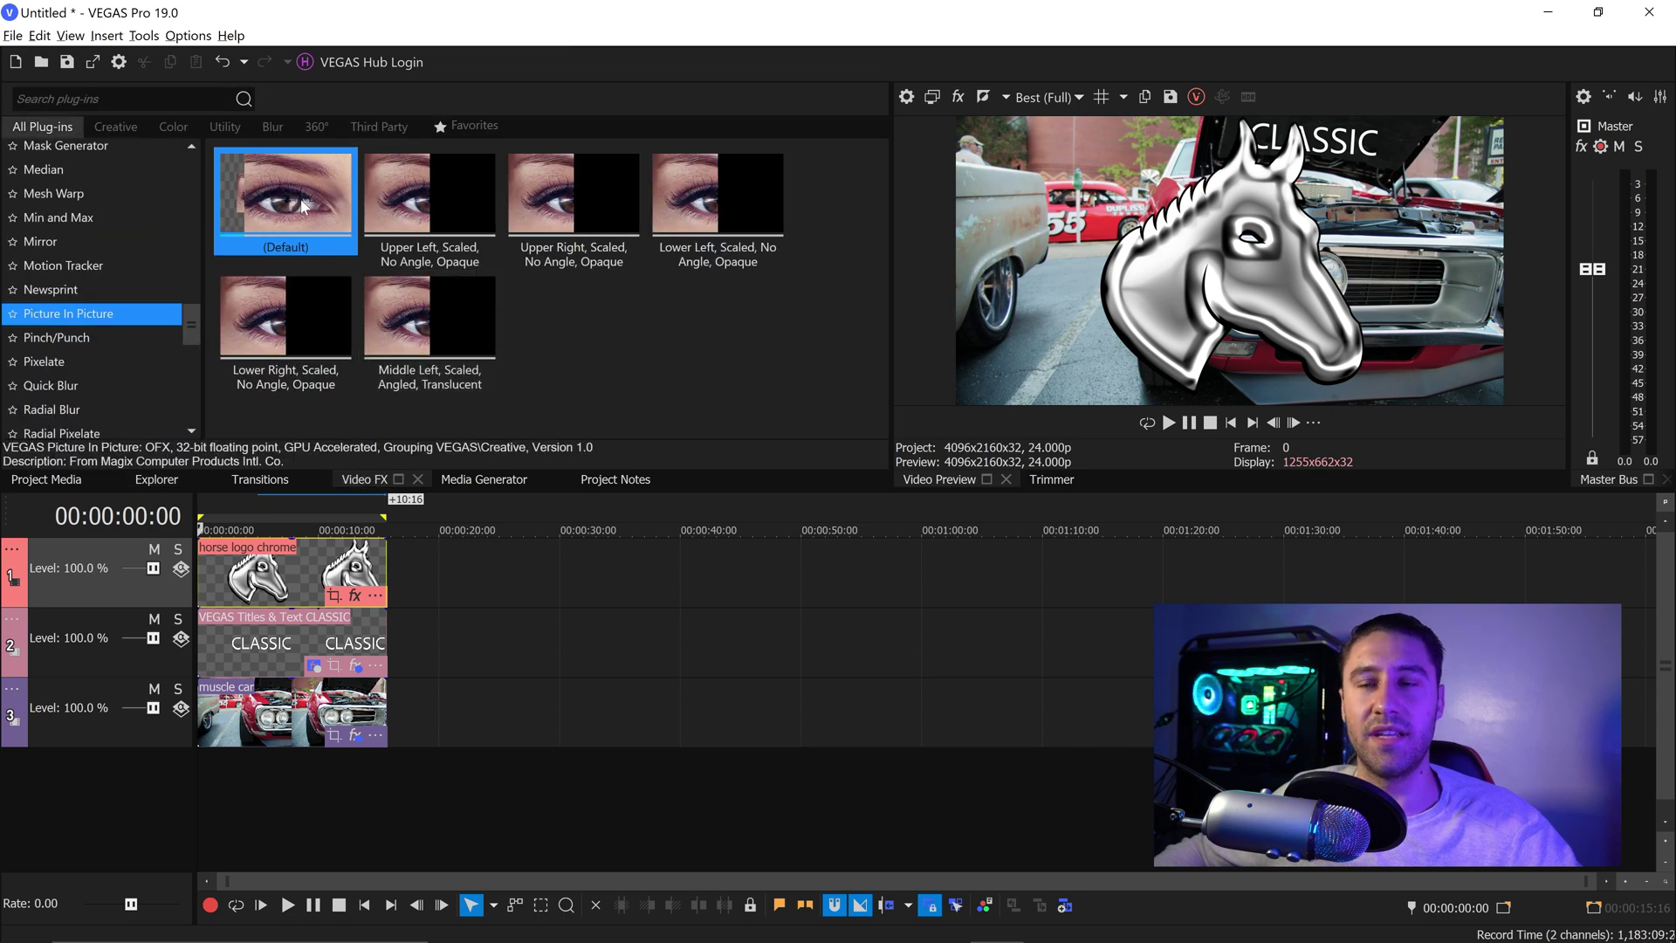
pyautogui.moveTo(302, 206); pyautogui.dragTo(269, 562)
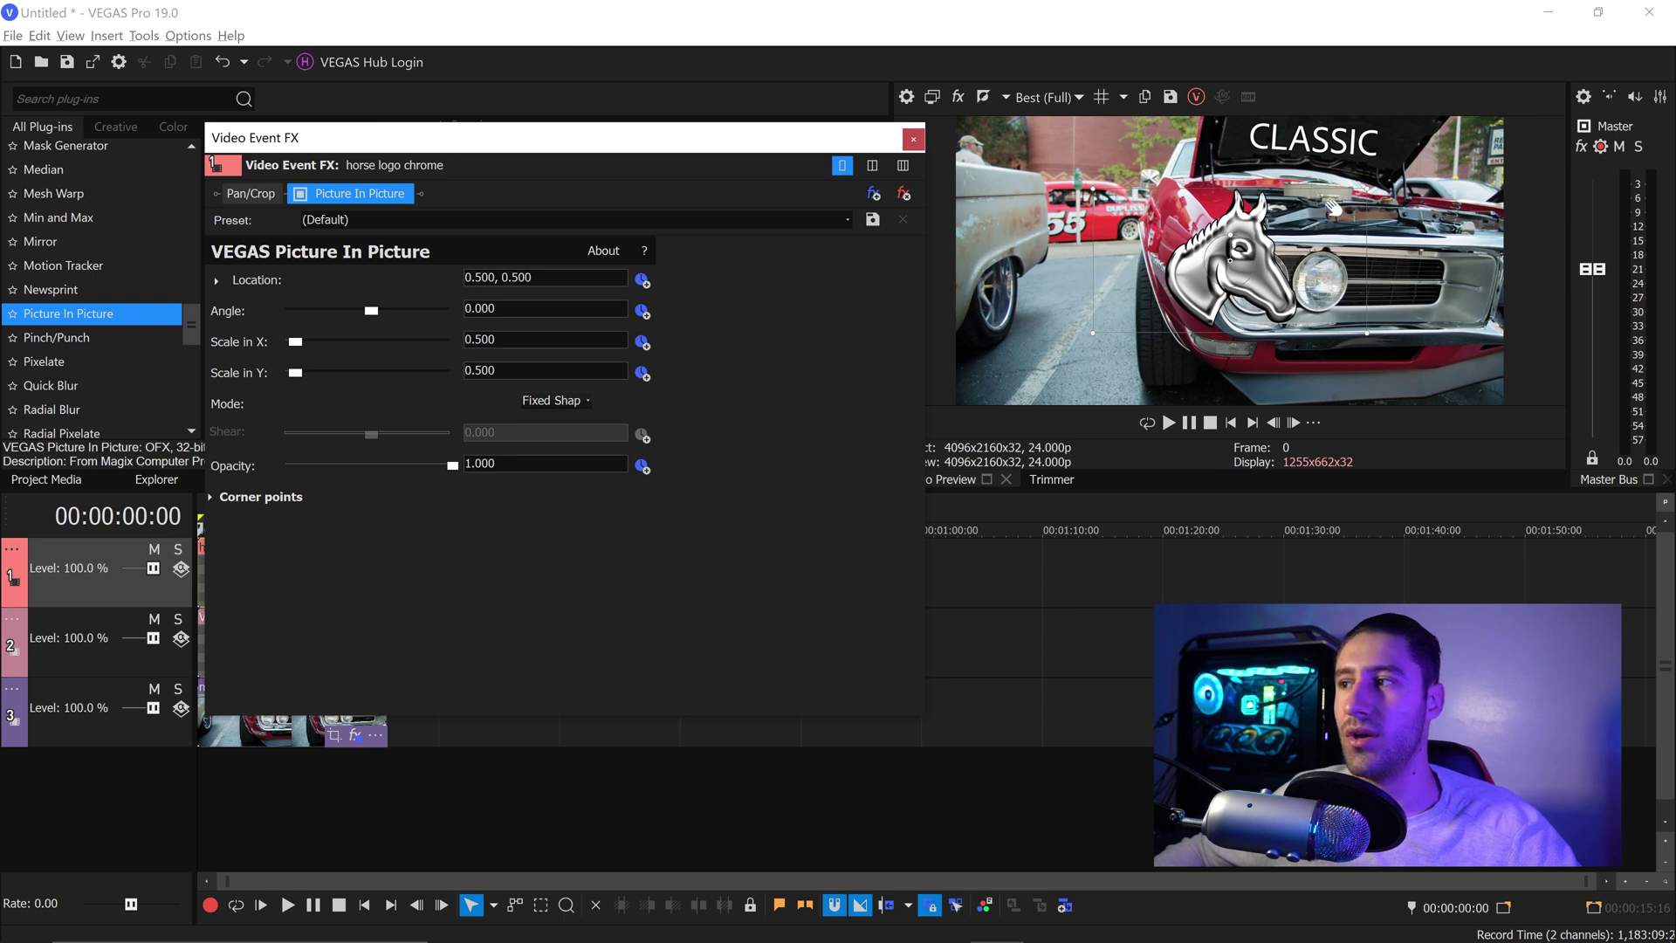
pyautogui.moveTo(1333, 206); pyautogui.dragTo(1394, 271)
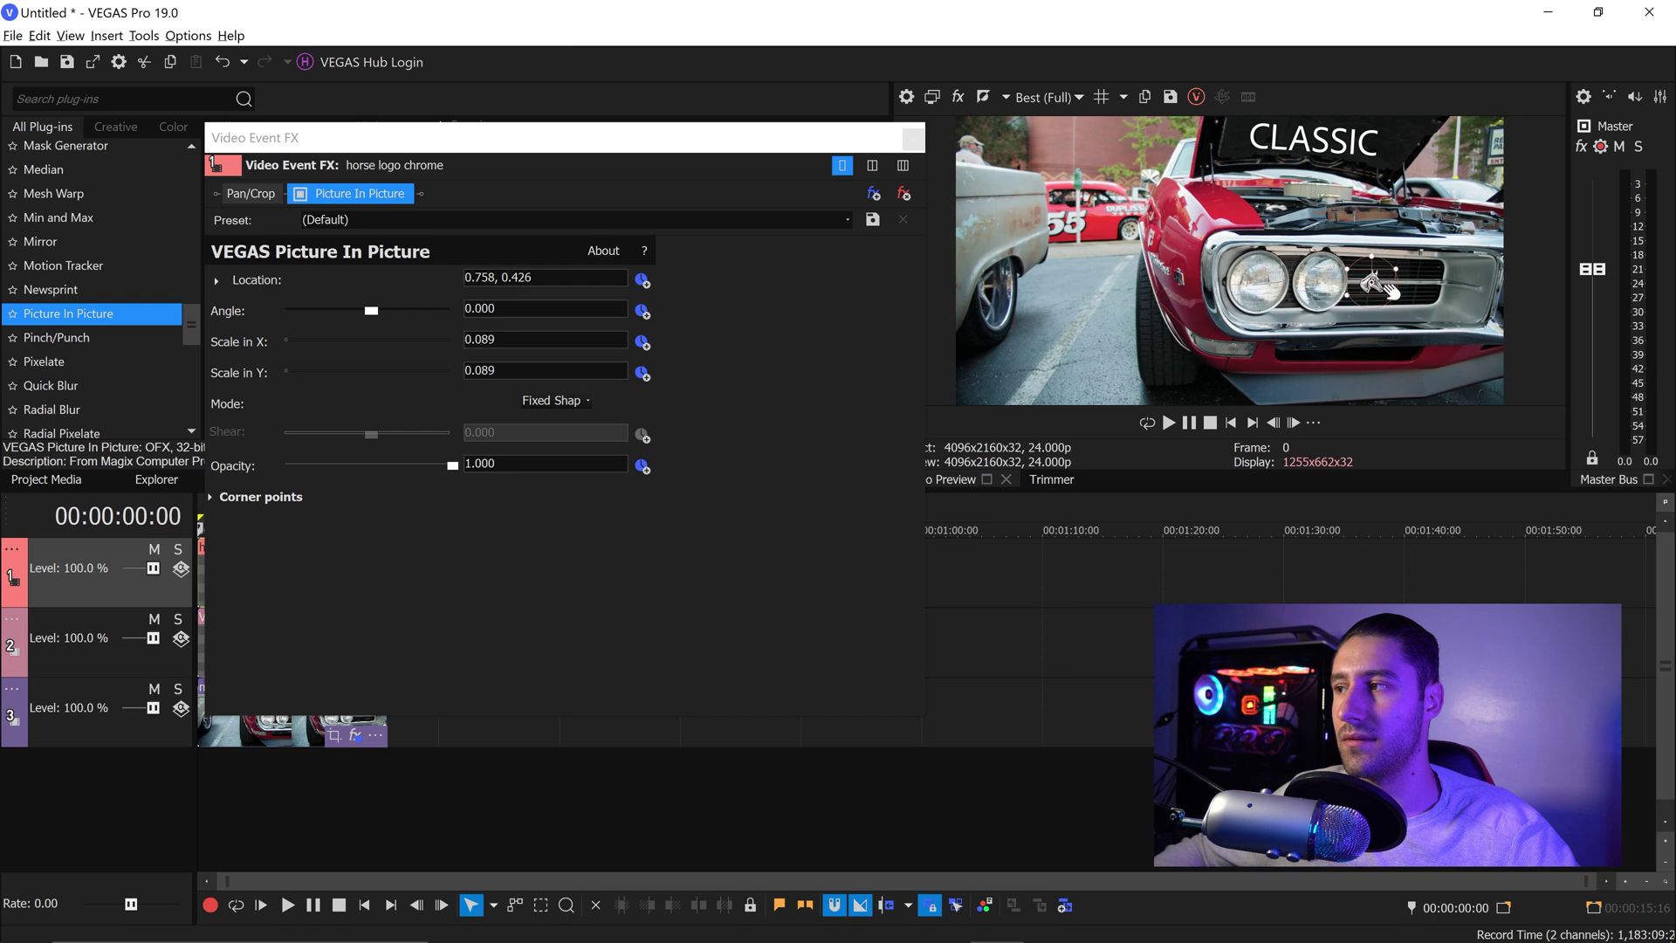
pyautogui.click(913, 138)
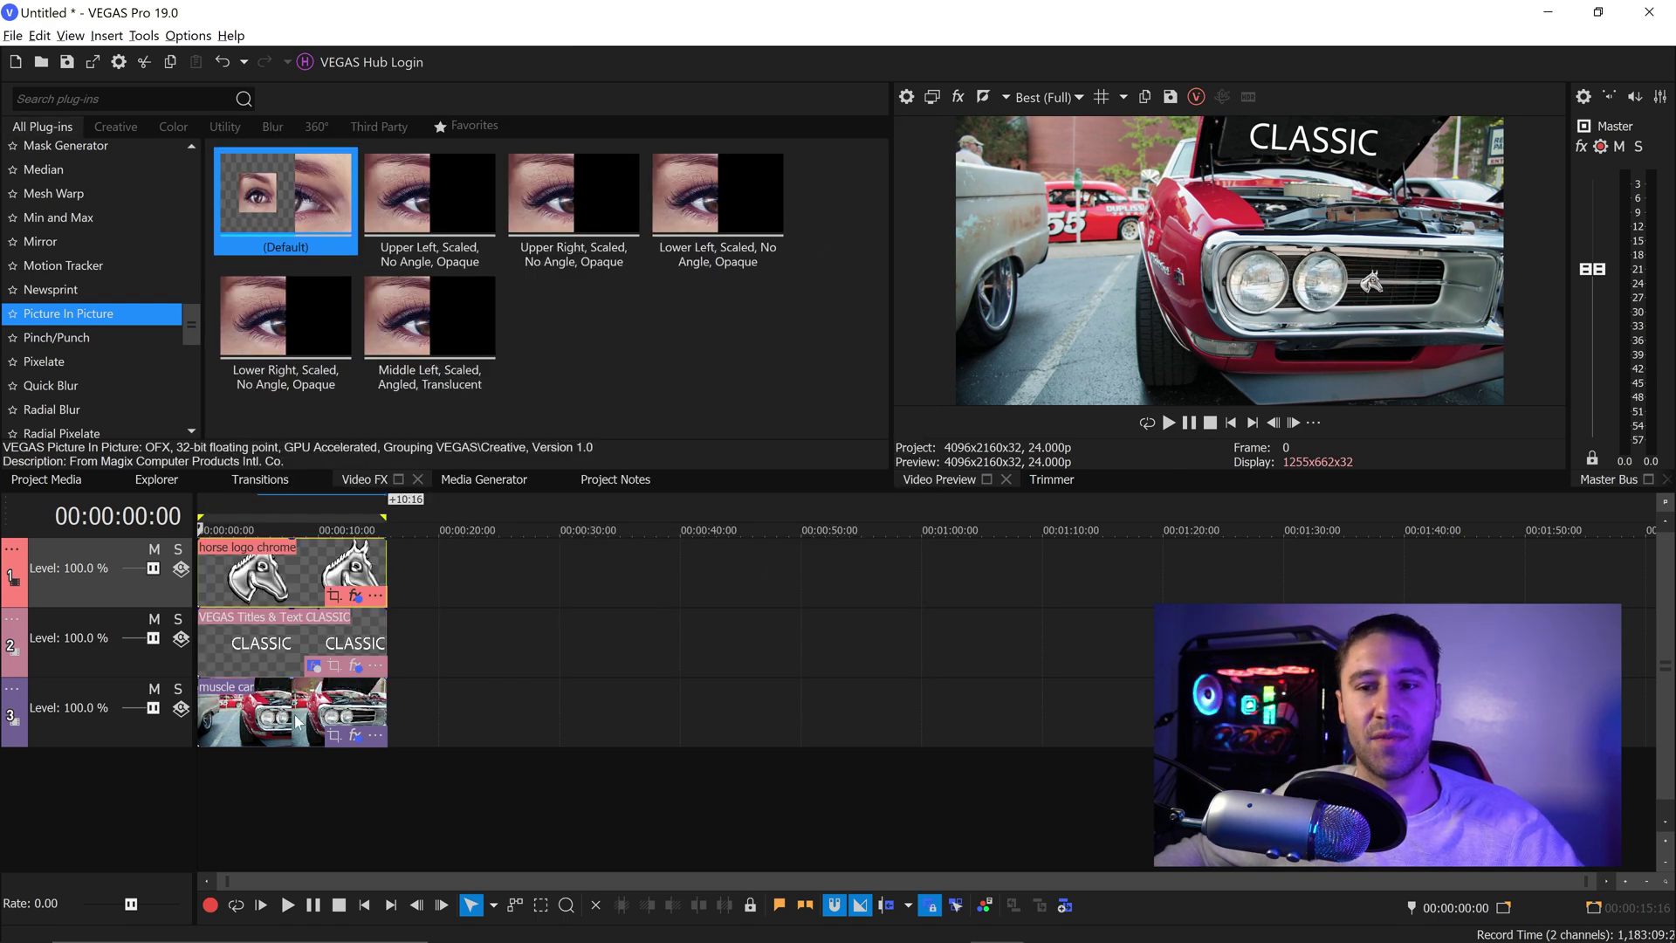
# Get back to the muscle car clip's Motion Tracking after briefly opening it for the horse logo.
pyautogui.rightClick(240, 709)
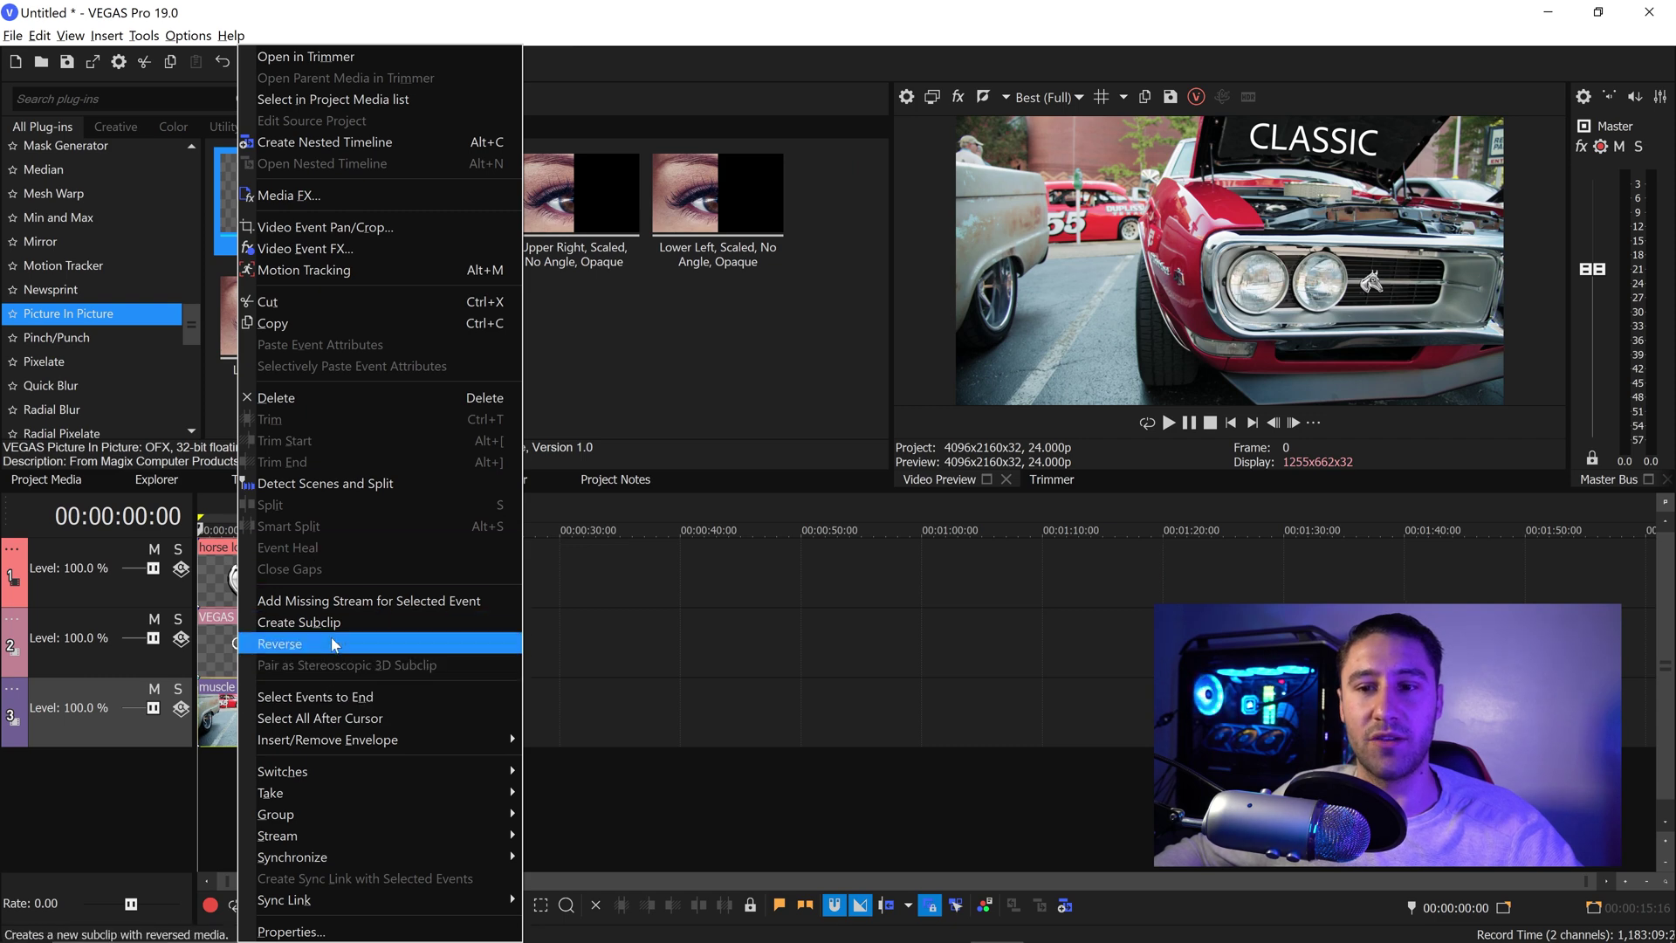
pyautogui.click(279, 719)
pyautogui.click(207, 766)
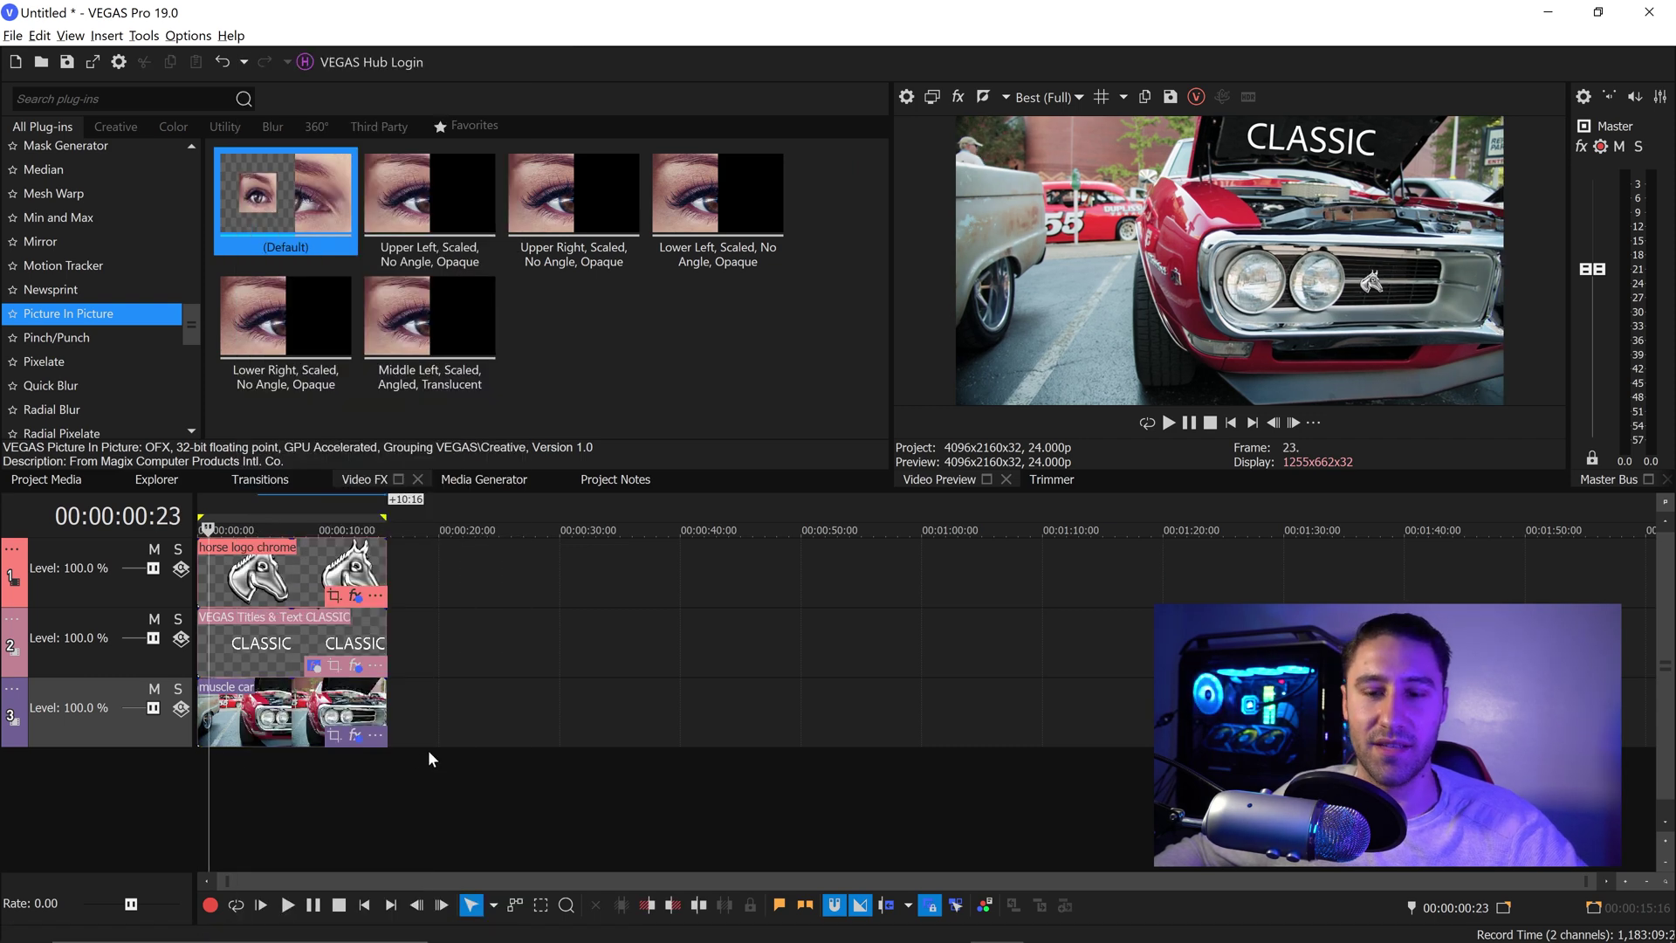
pyautogui.hotkey('ctrl', 'm')
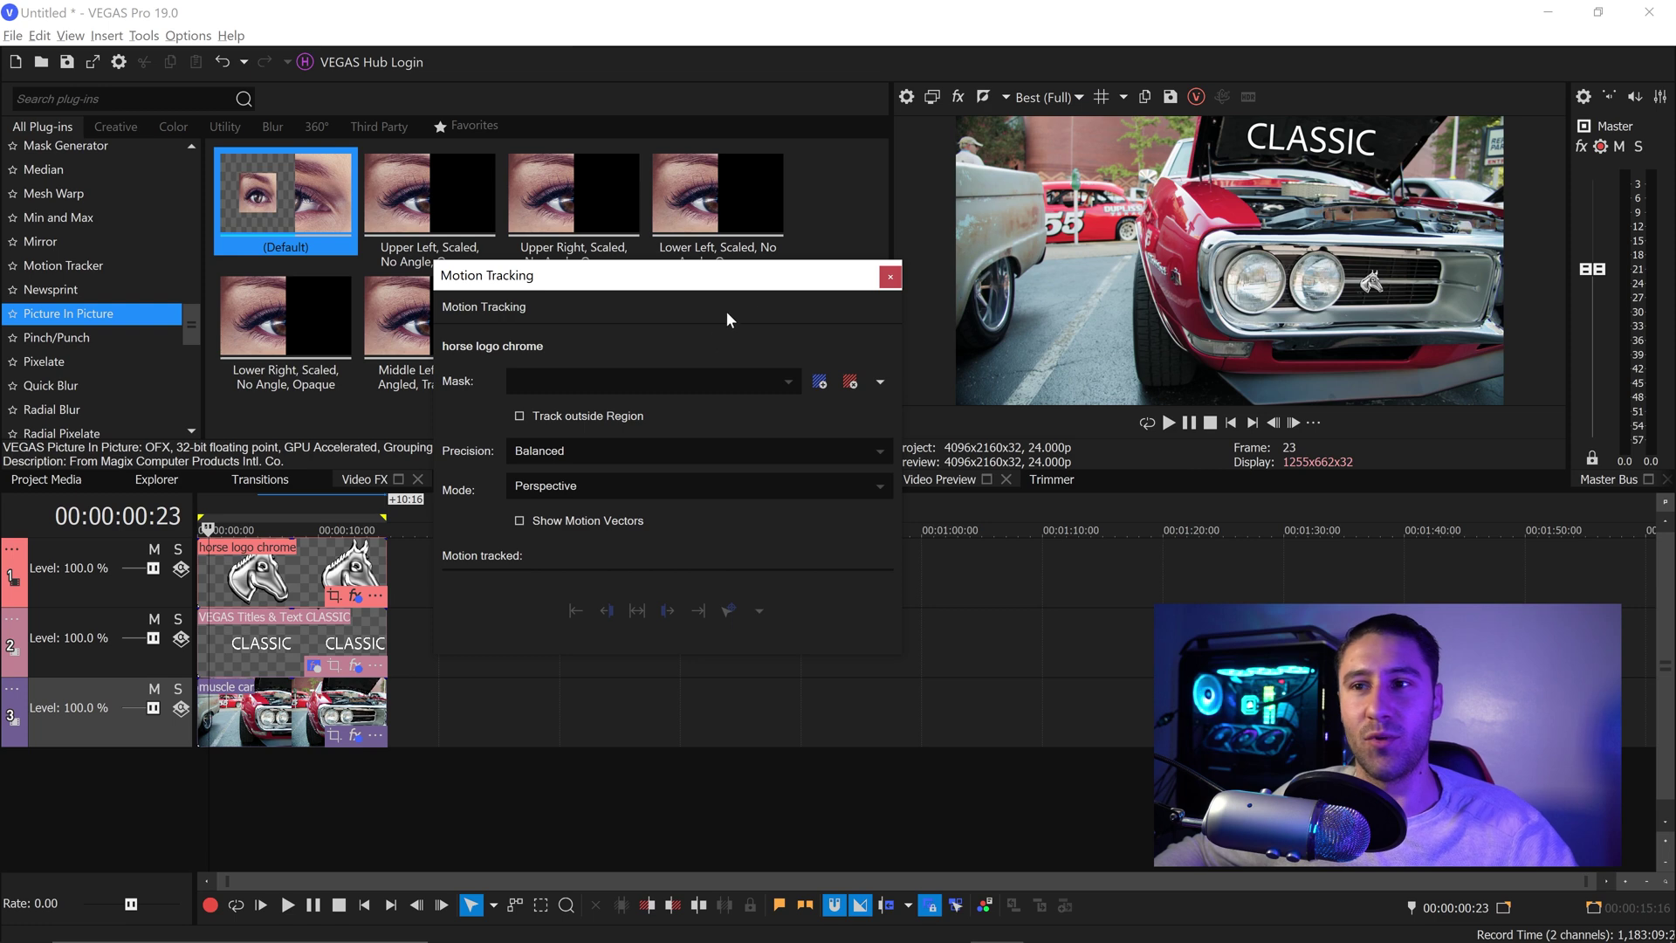
pyautogui.click(897, 284)
pyautogui.click(245, 706)
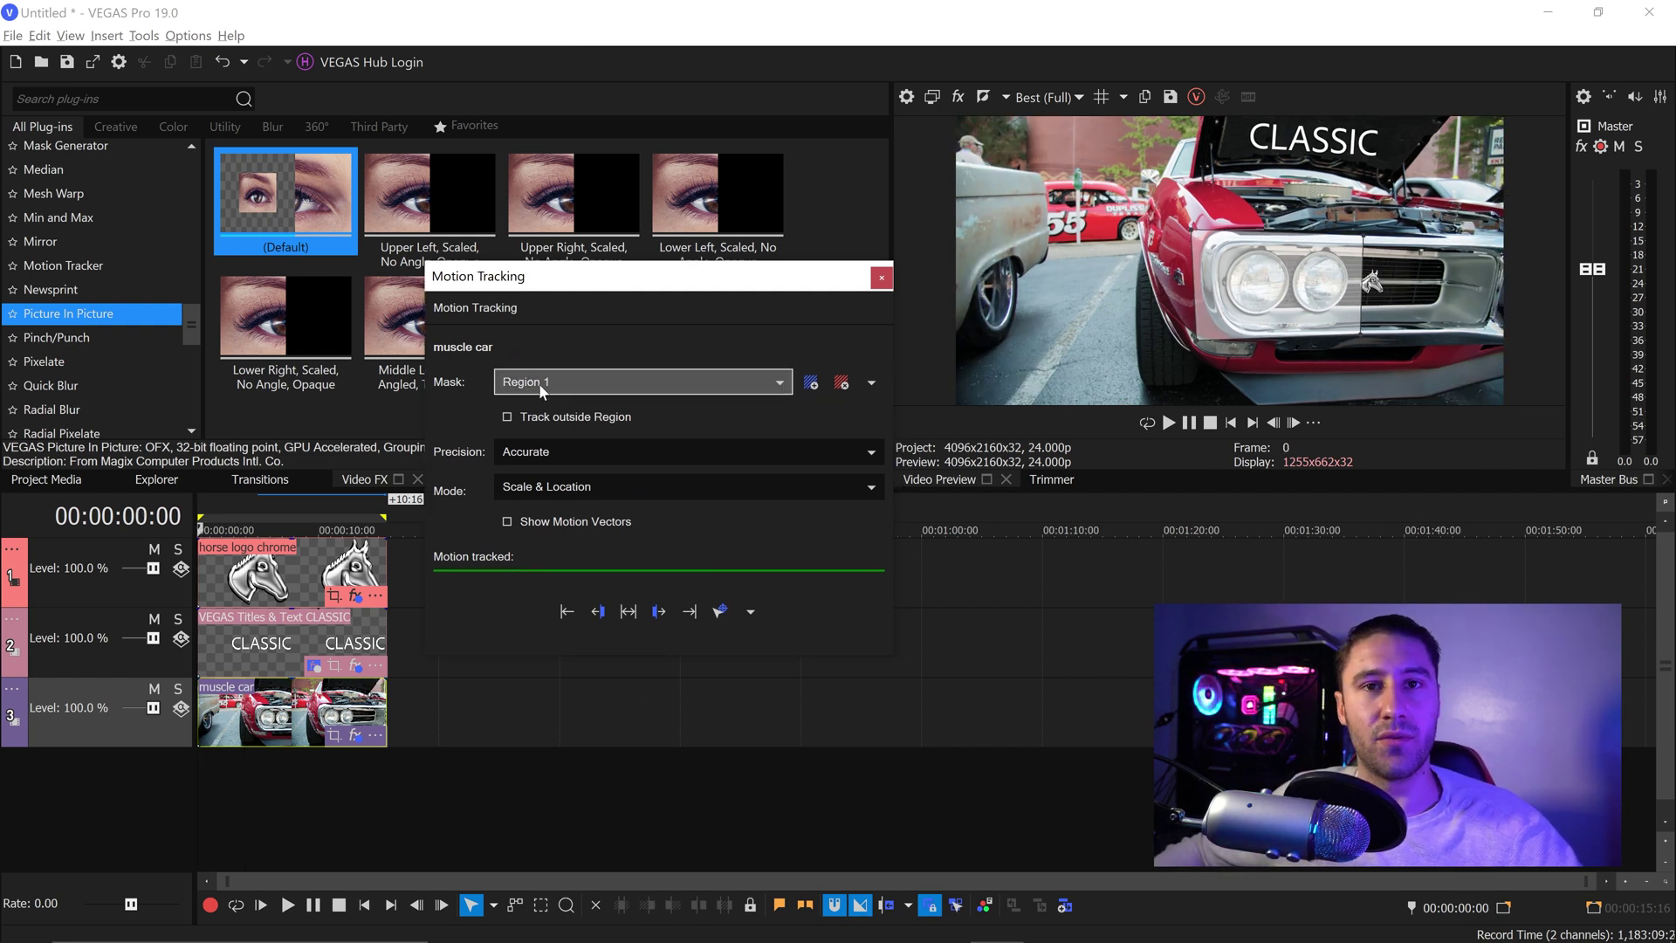
# Transfer the car's tracking to the horse logo's VEGAS Picture In Picture and play back to check.
pyautogui.click(753, 612)
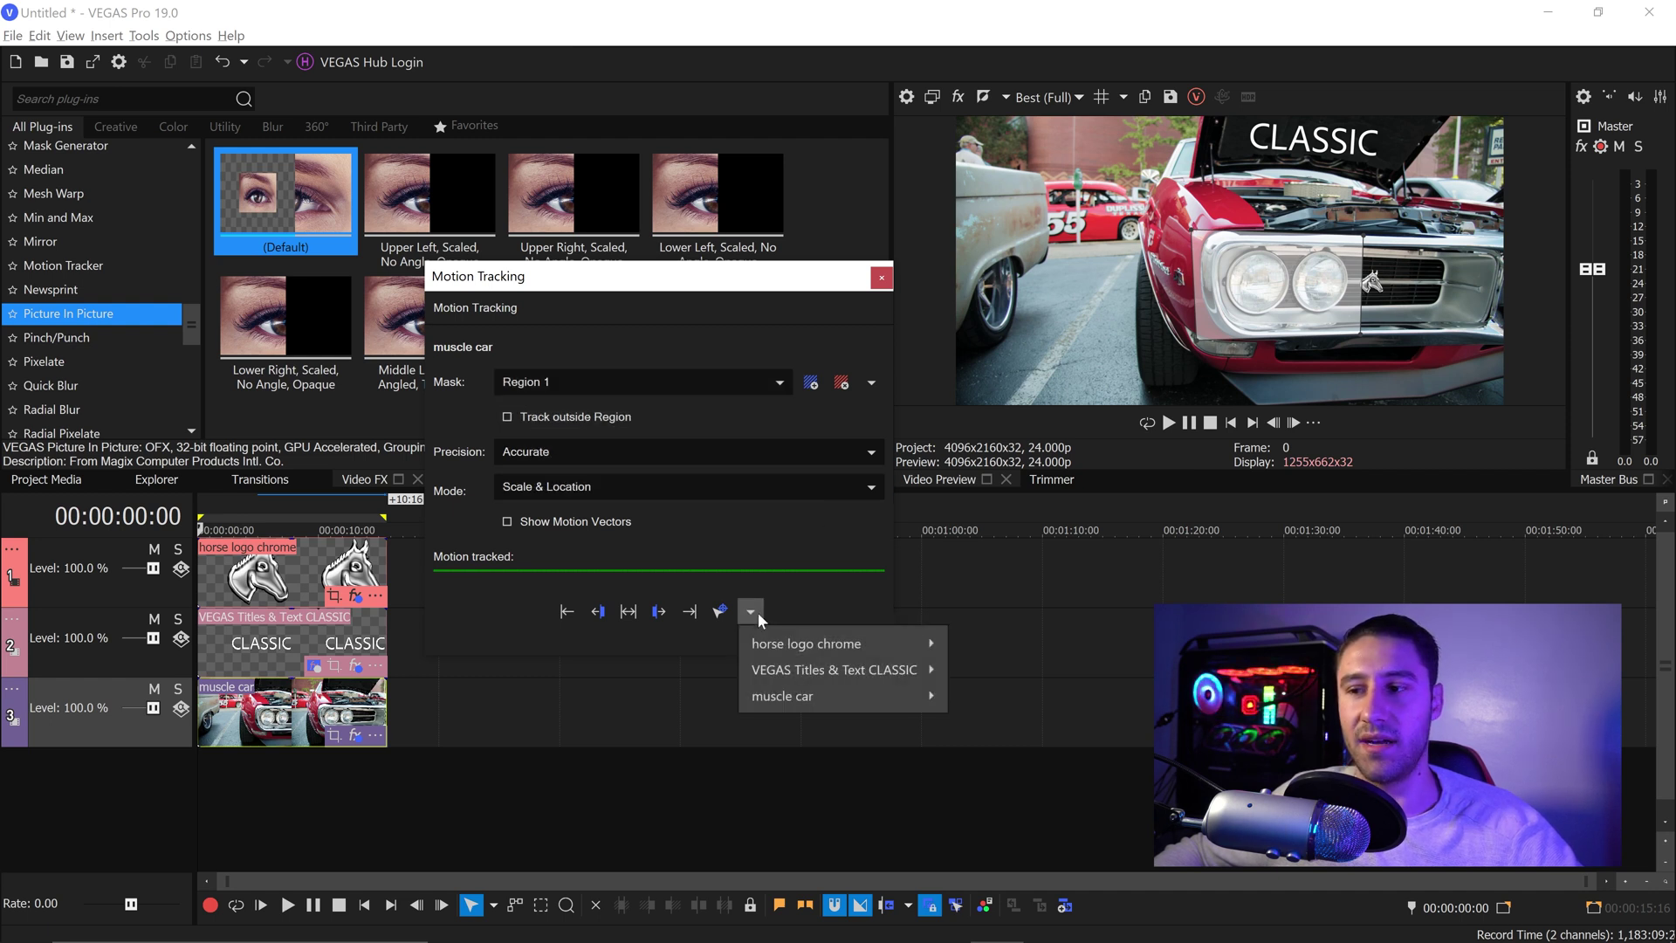
pyautogui.moveTo(845, 650)
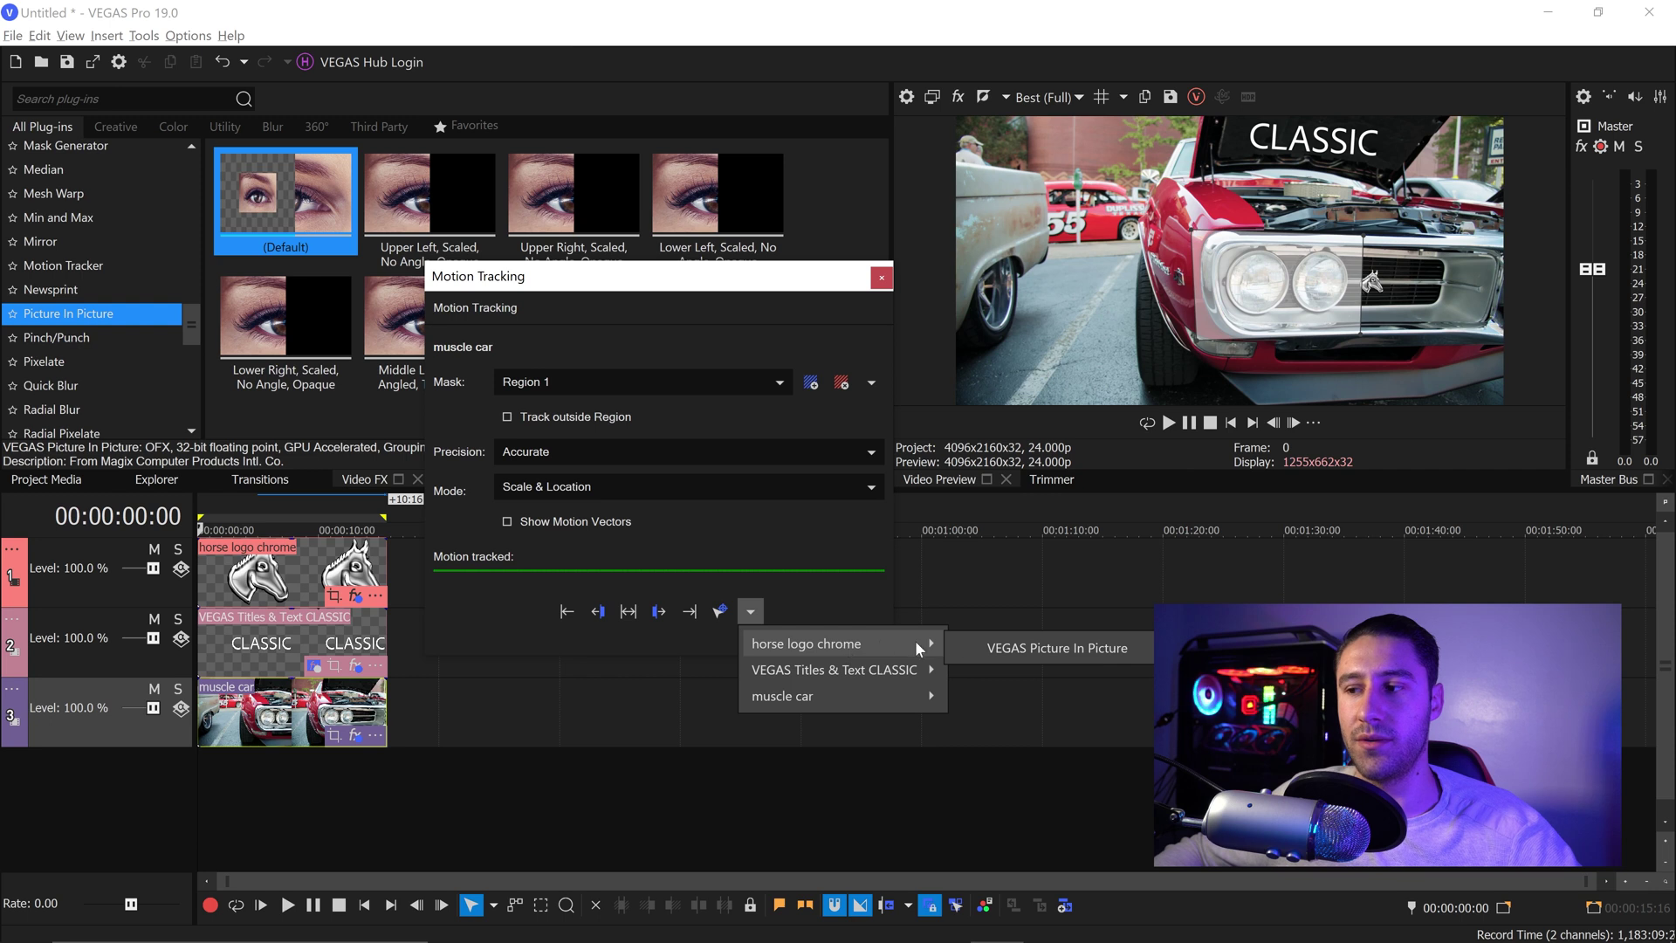
pyautogui.click(1010, 654)
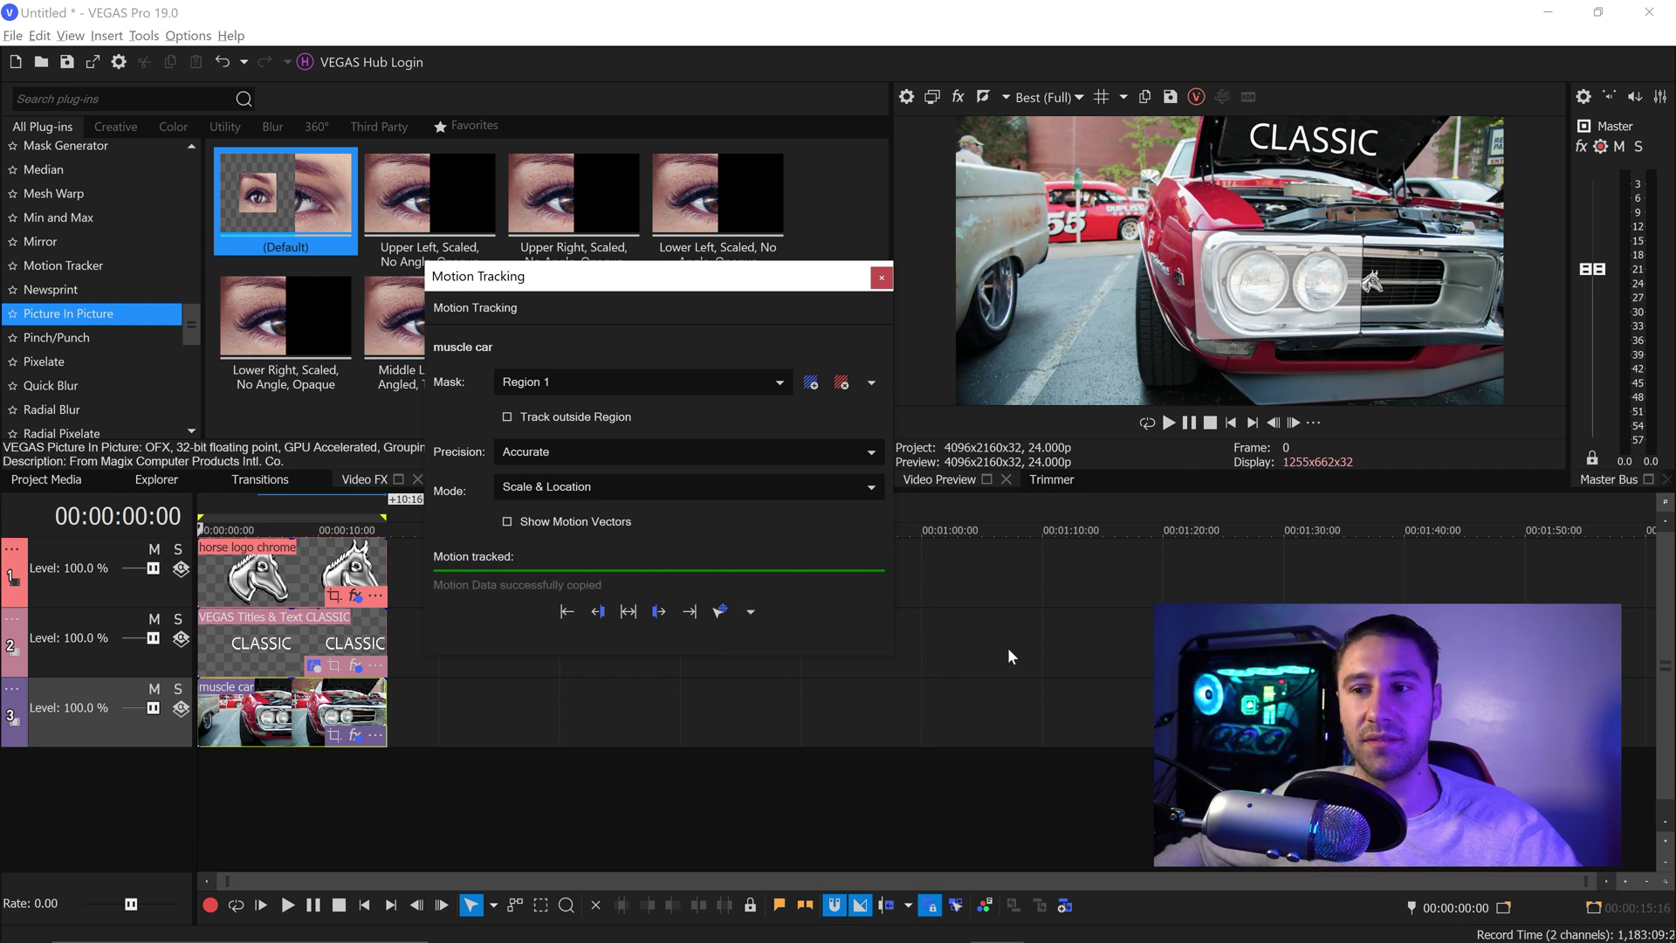
pyautogui.click(880, 279)
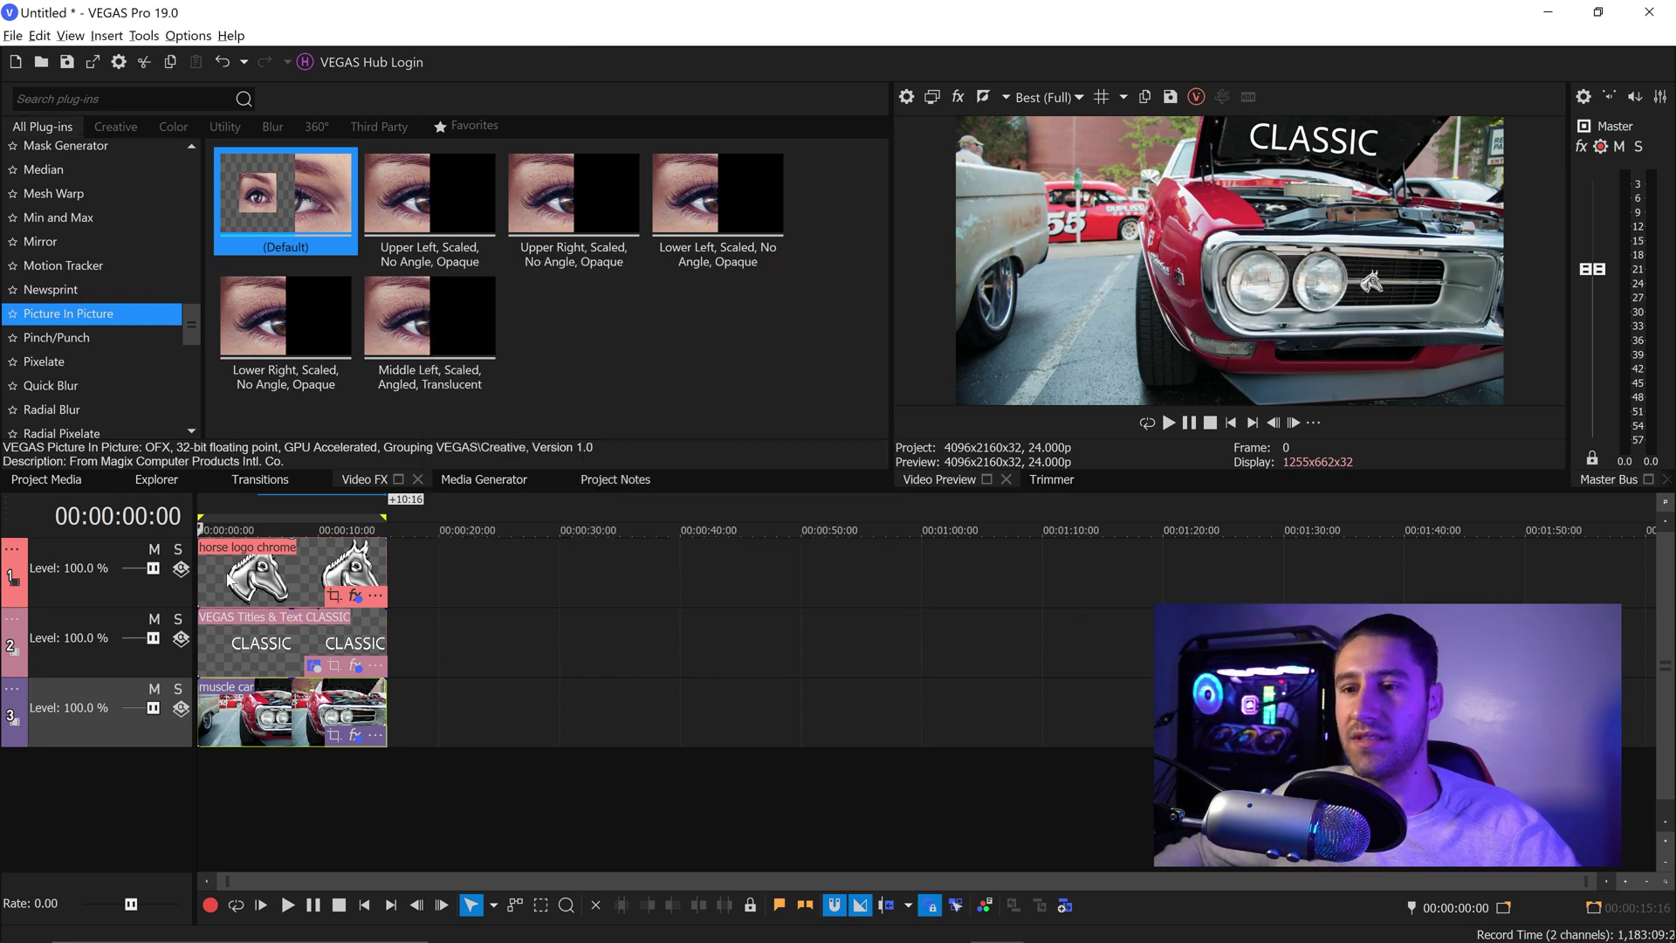
pyautogui.click(262, 576)
pyautogui.press('space')
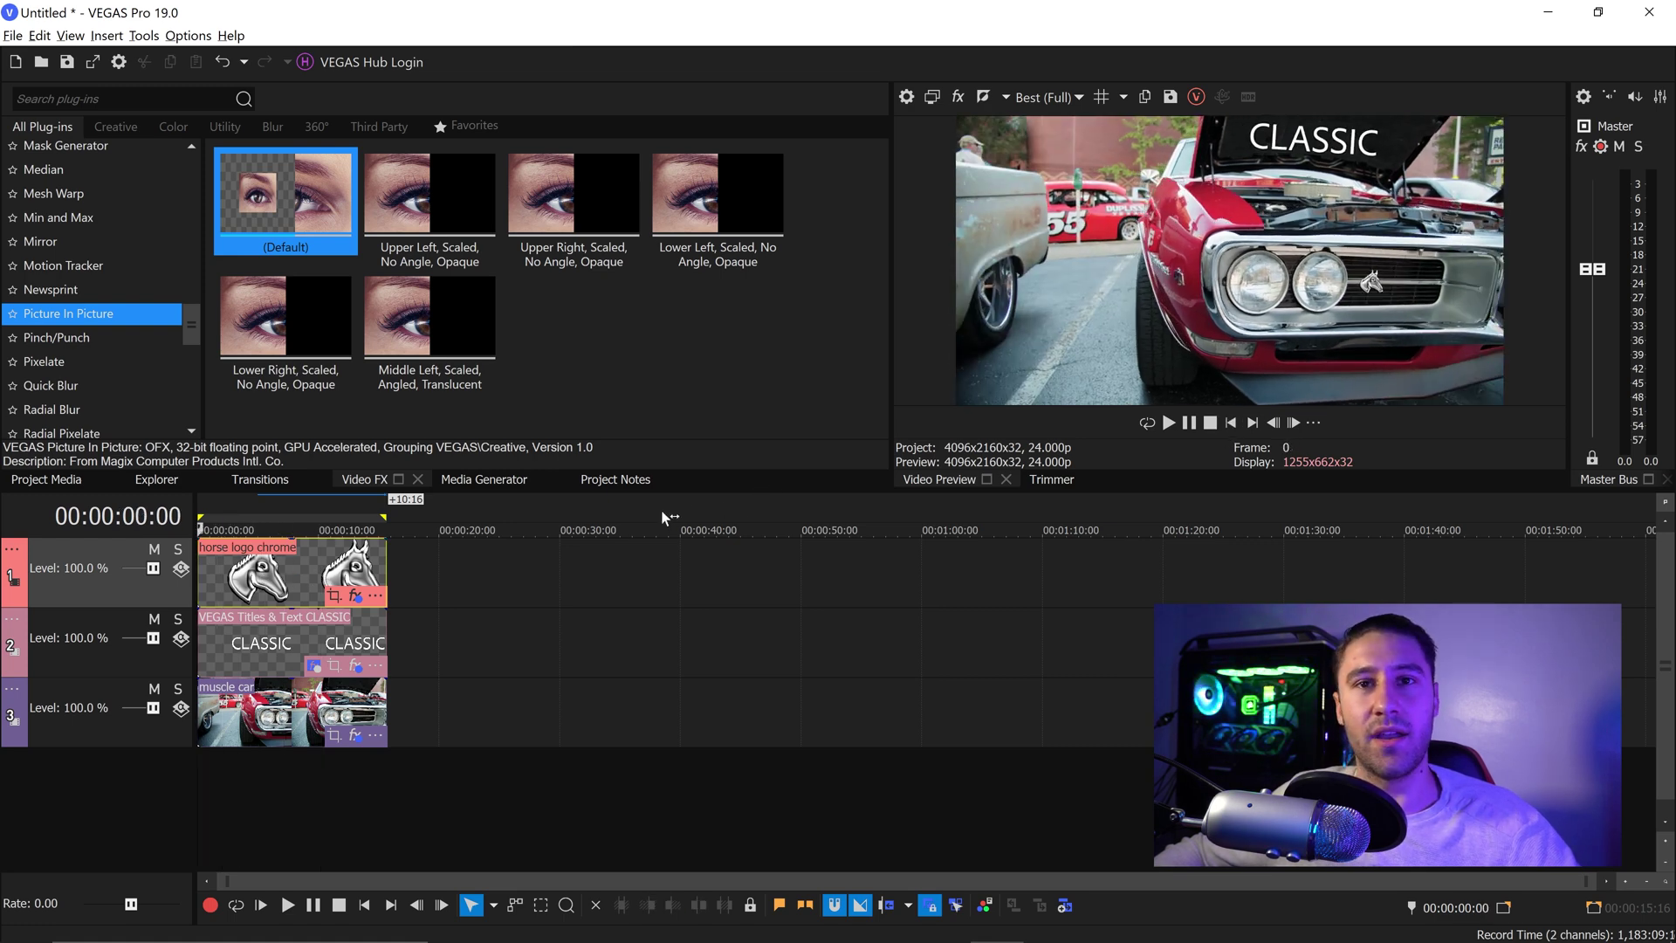
# Add the neon circle clip on a new top track and set its compositing mode to Screen.
pyautogui.click(153, 481)
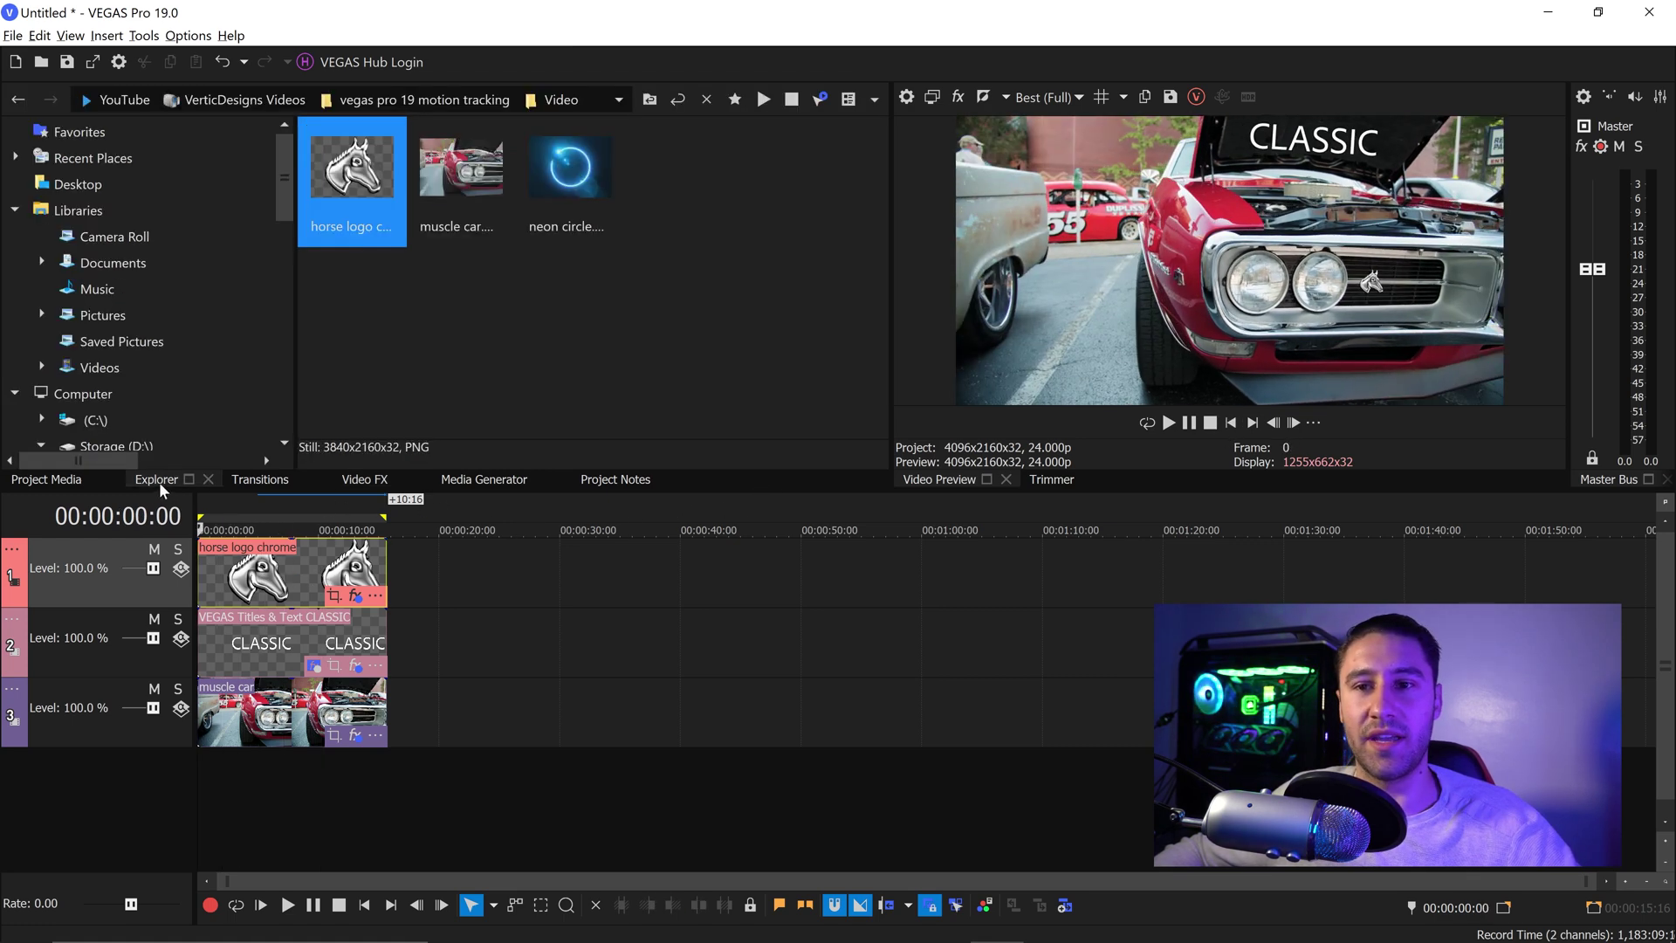
pyautogui.moveTo(341, 481); pyautogui.dragTo(243, 549)
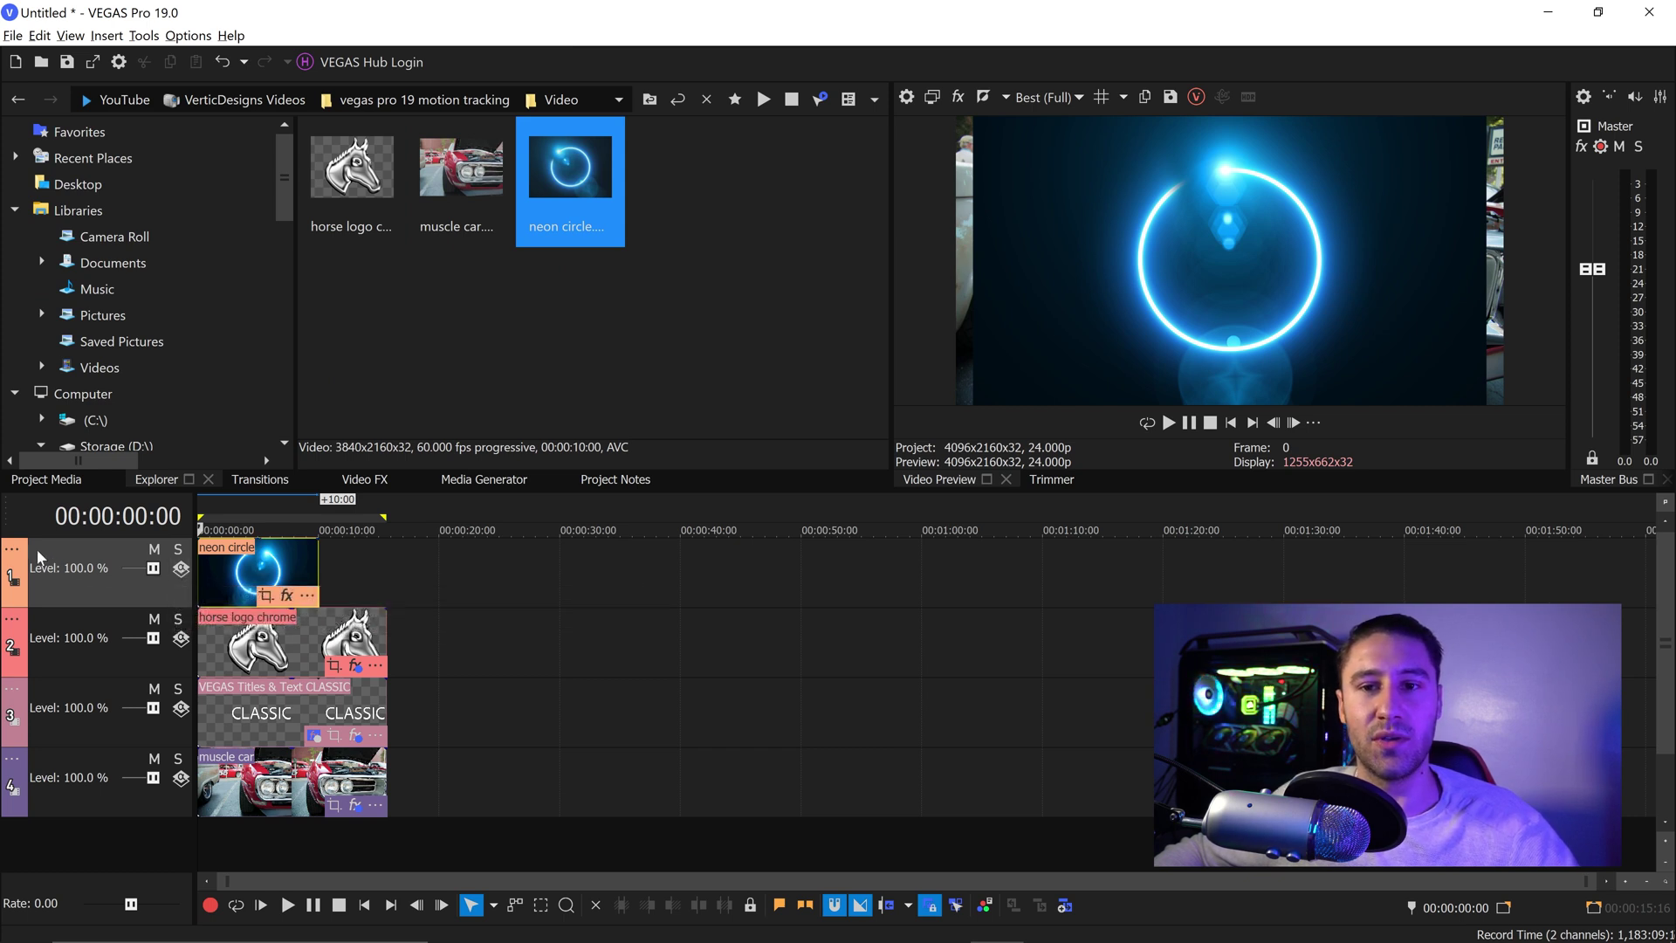
pyautogui.click(13, 549)
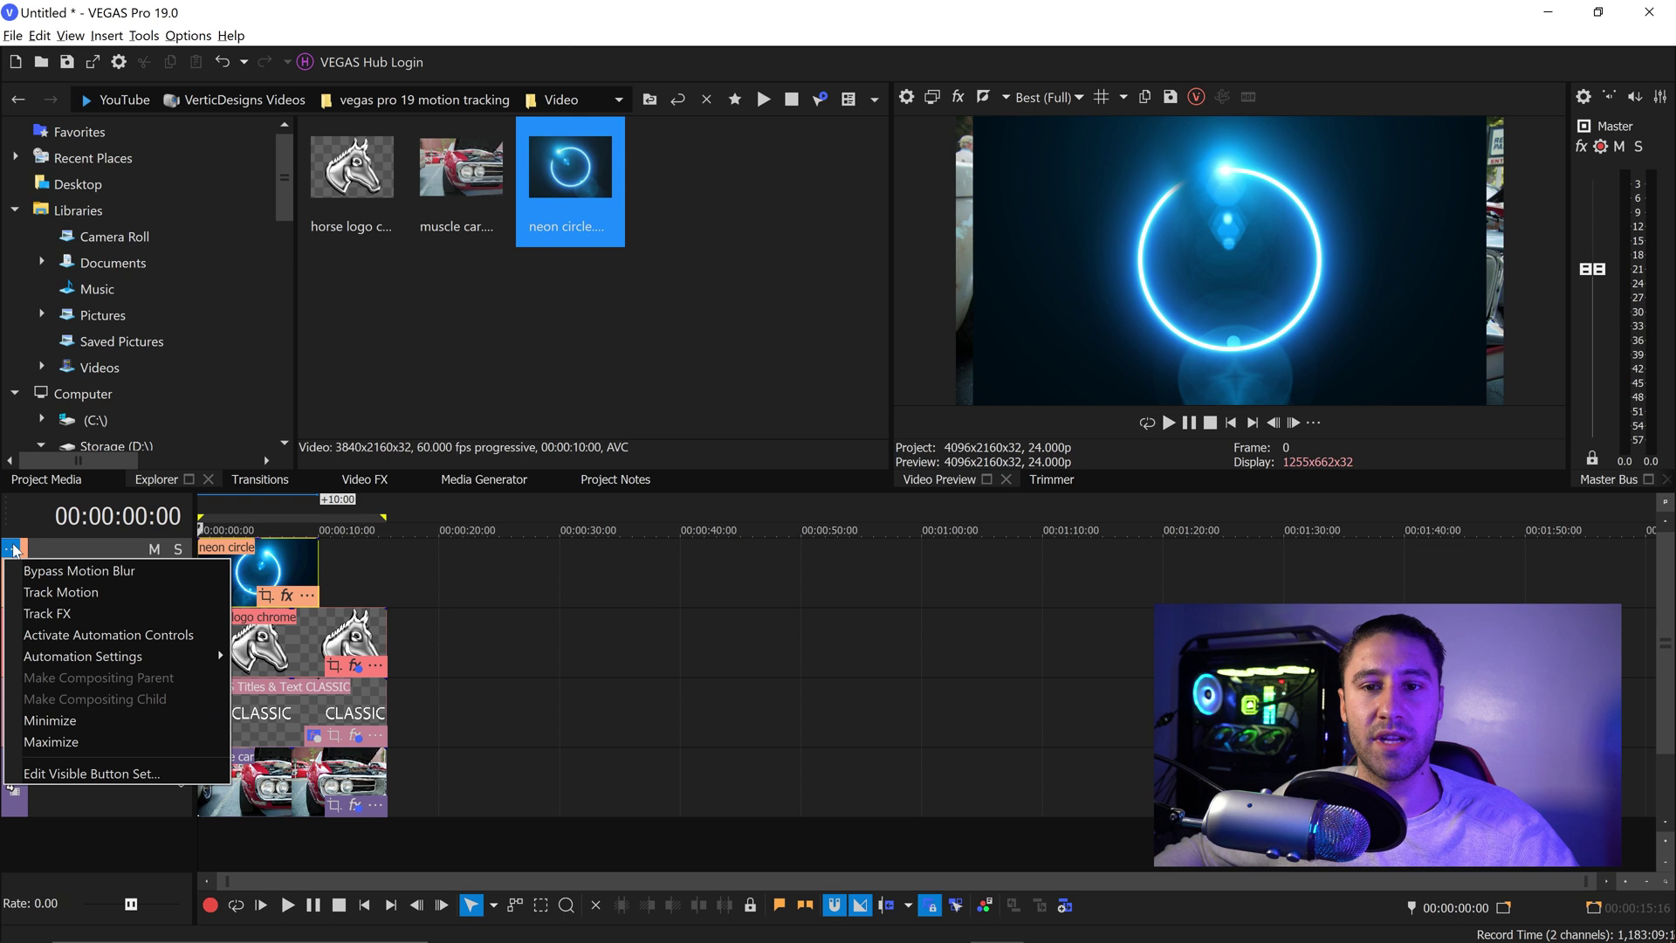
pyautogui.click(58, 773)
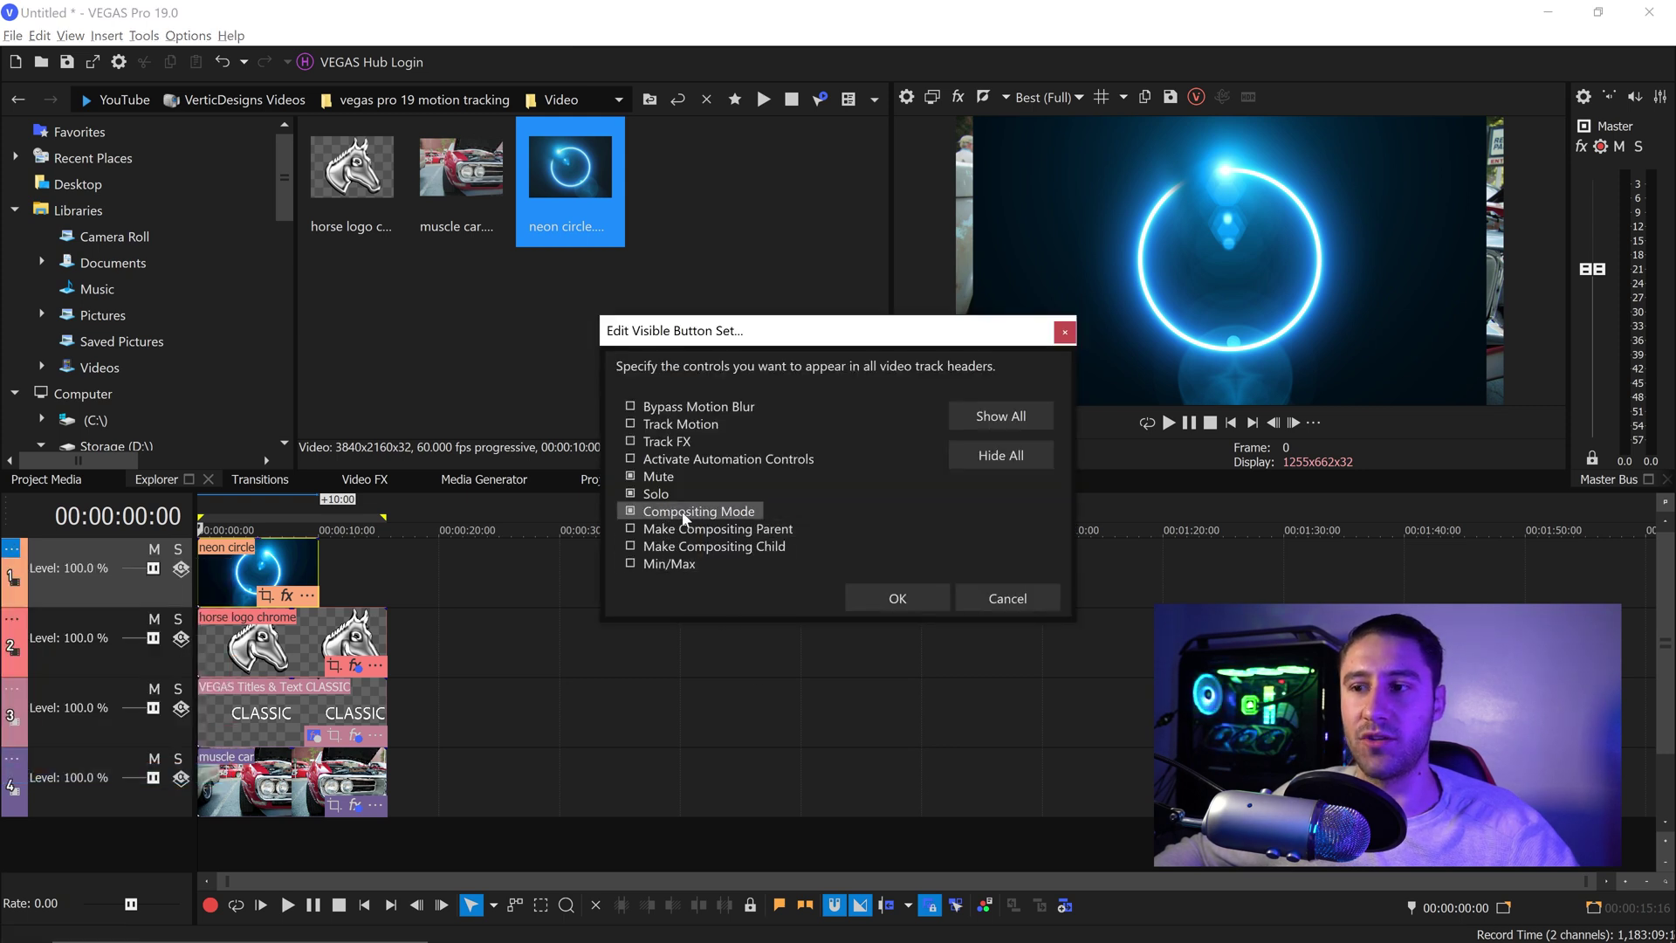
pyautogui.click(896, 598)
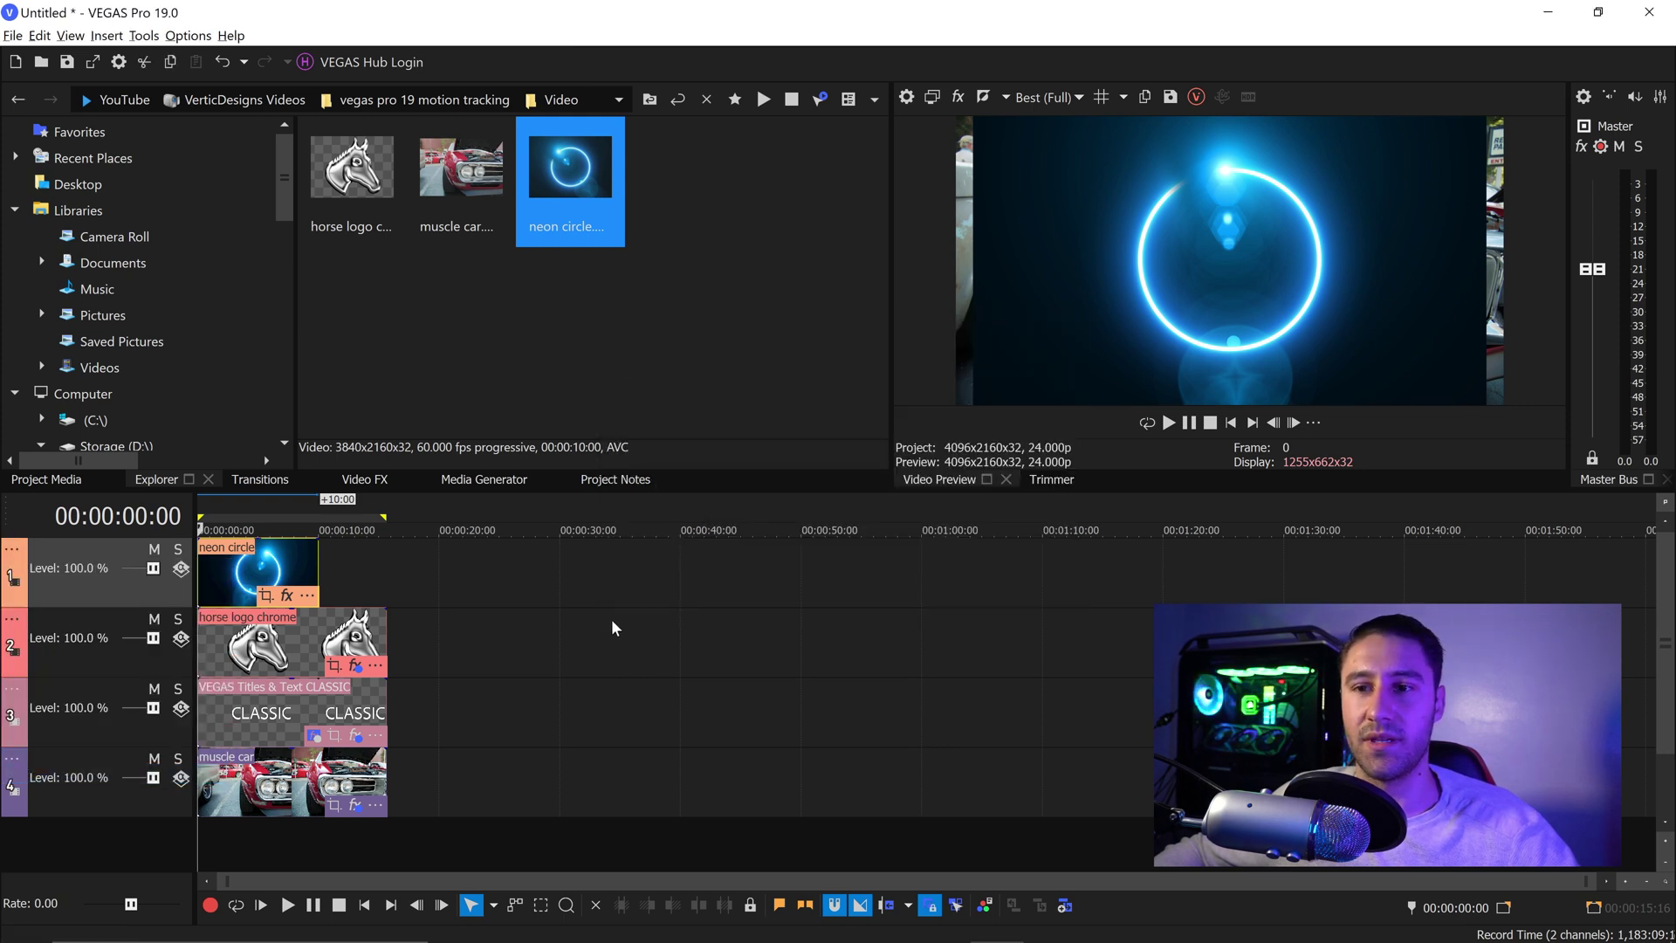
pyautogui.click(180, 568)
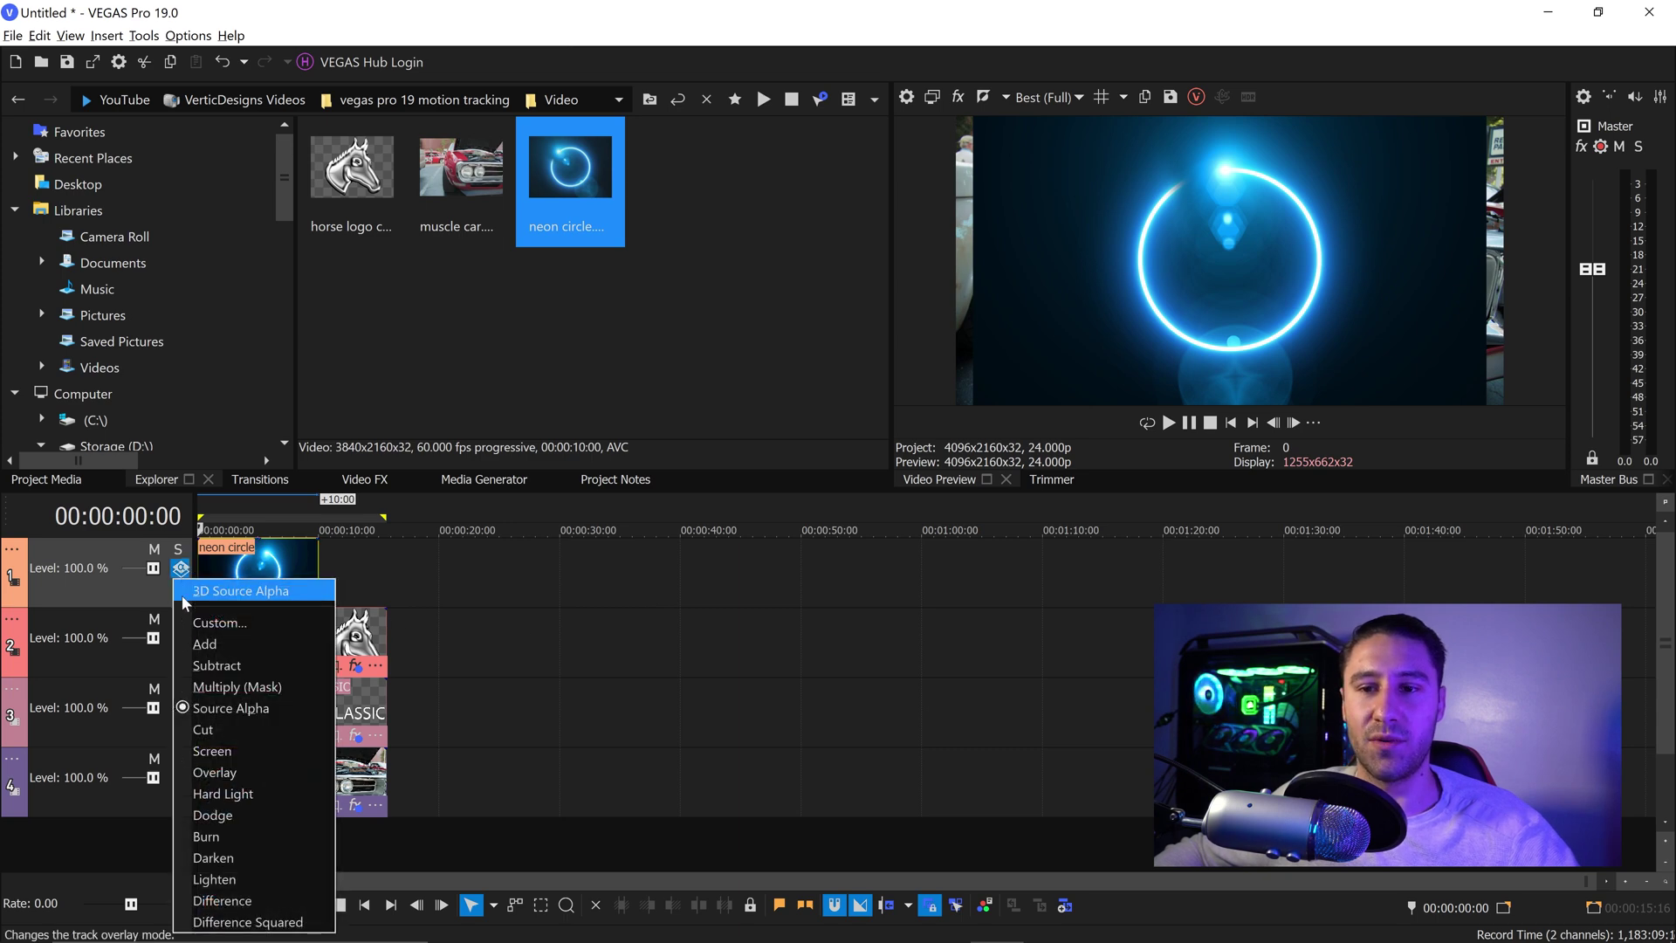
pyautogui.click(227, 753)
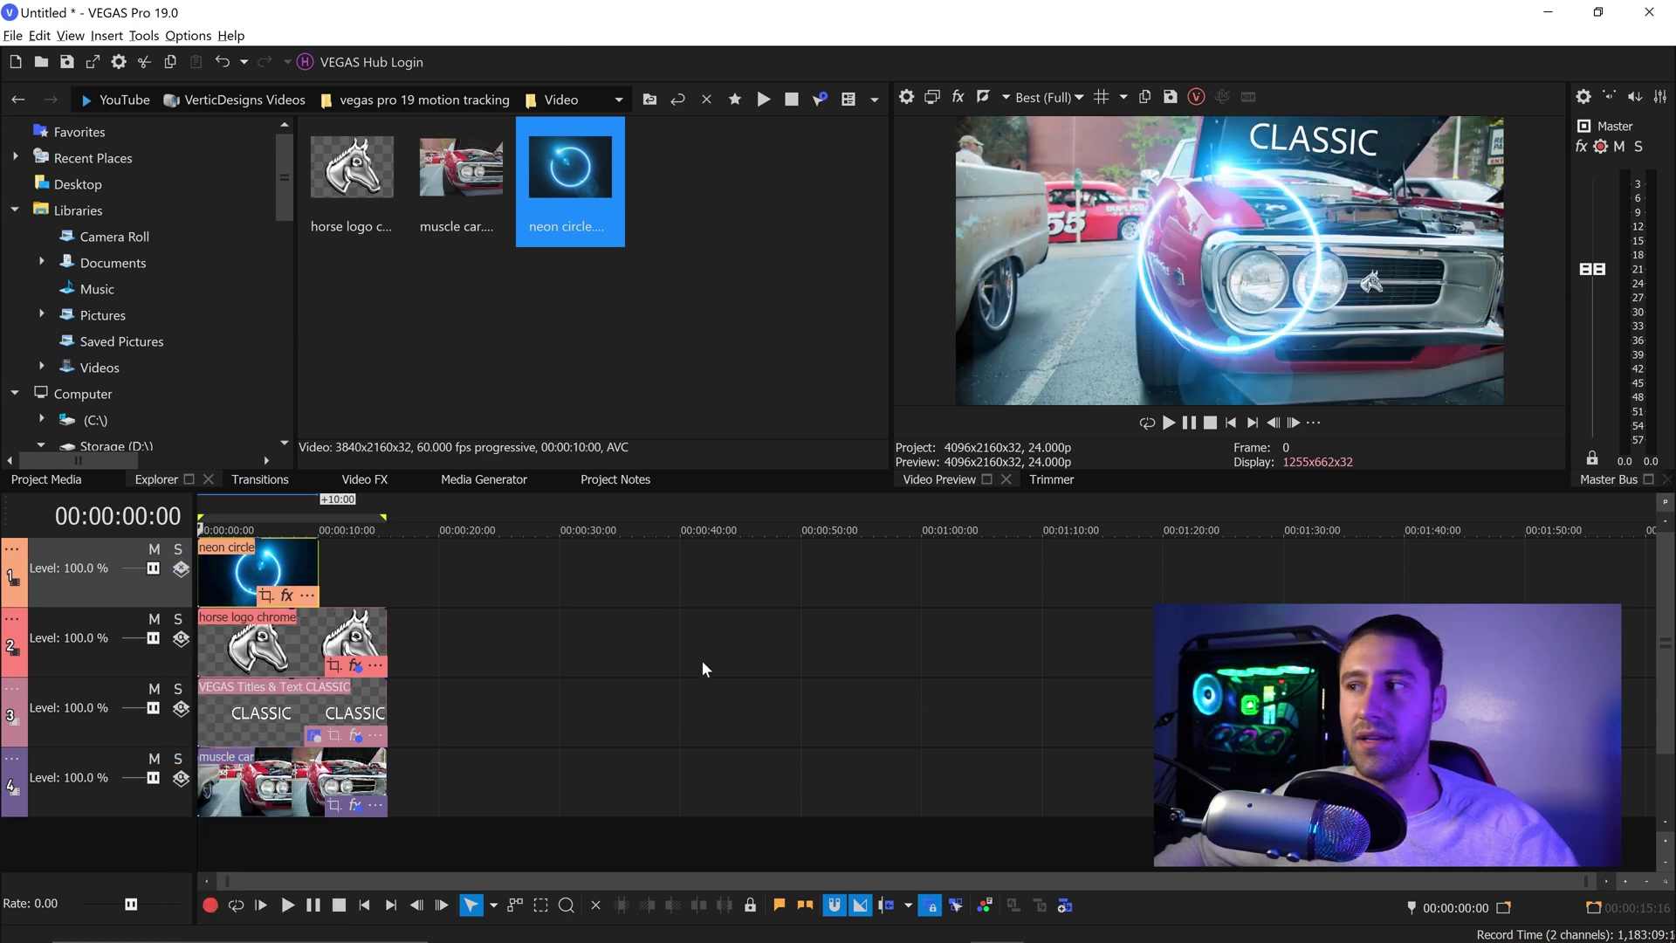
# Apply Picture In Picture and shrink the neon circle to 0.339 around the headlight.
pyautogui.click(358, 480)
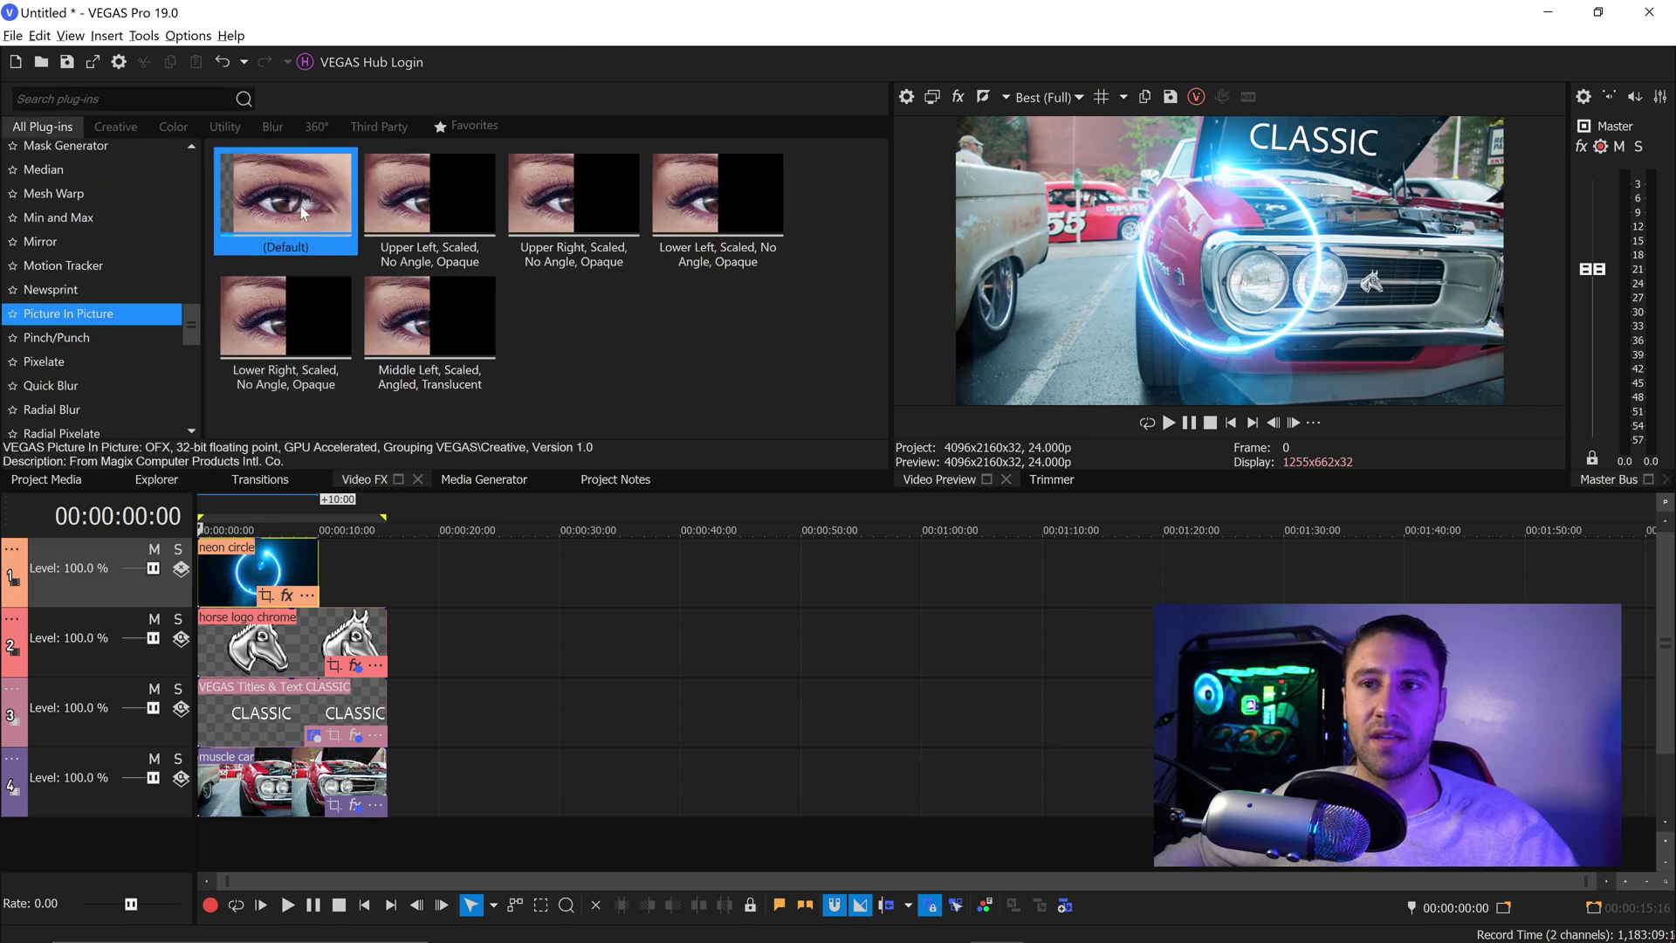
pyautogui.moveTo(386, 276); pyautogui.dragTo(269, 582)
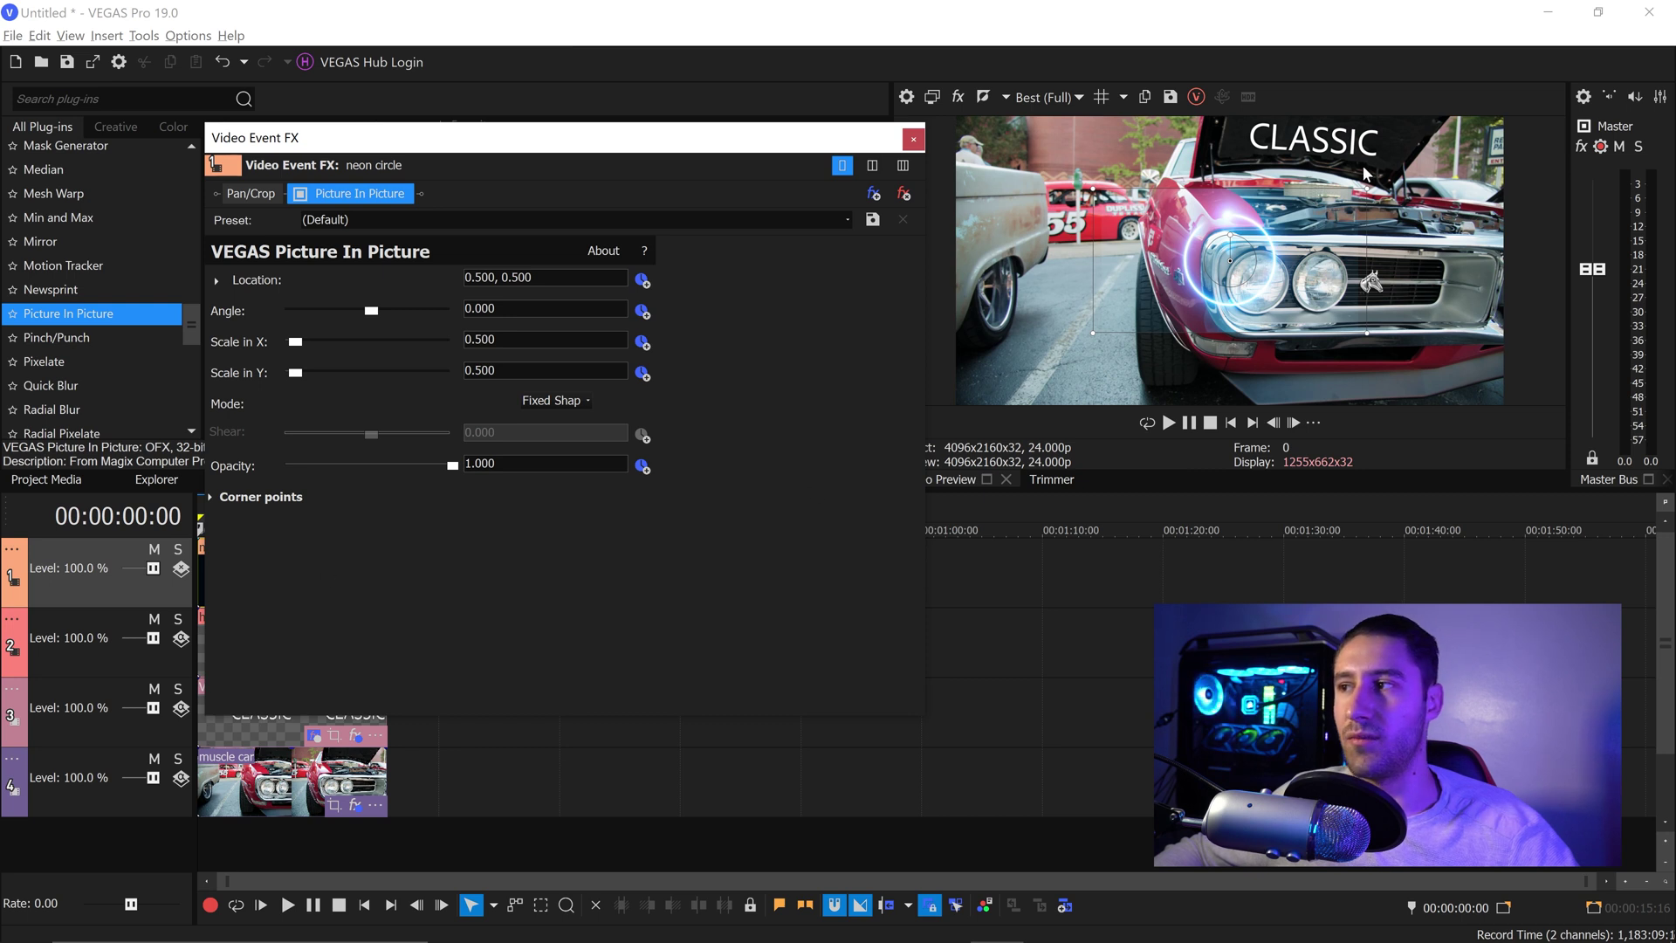
pyautogui.moveTo(1368, 188); pyautogui.dragTo(1304, 277)
pyautogui.moveTo(1143, 221); pyautogui.dragTo(1166, 233)
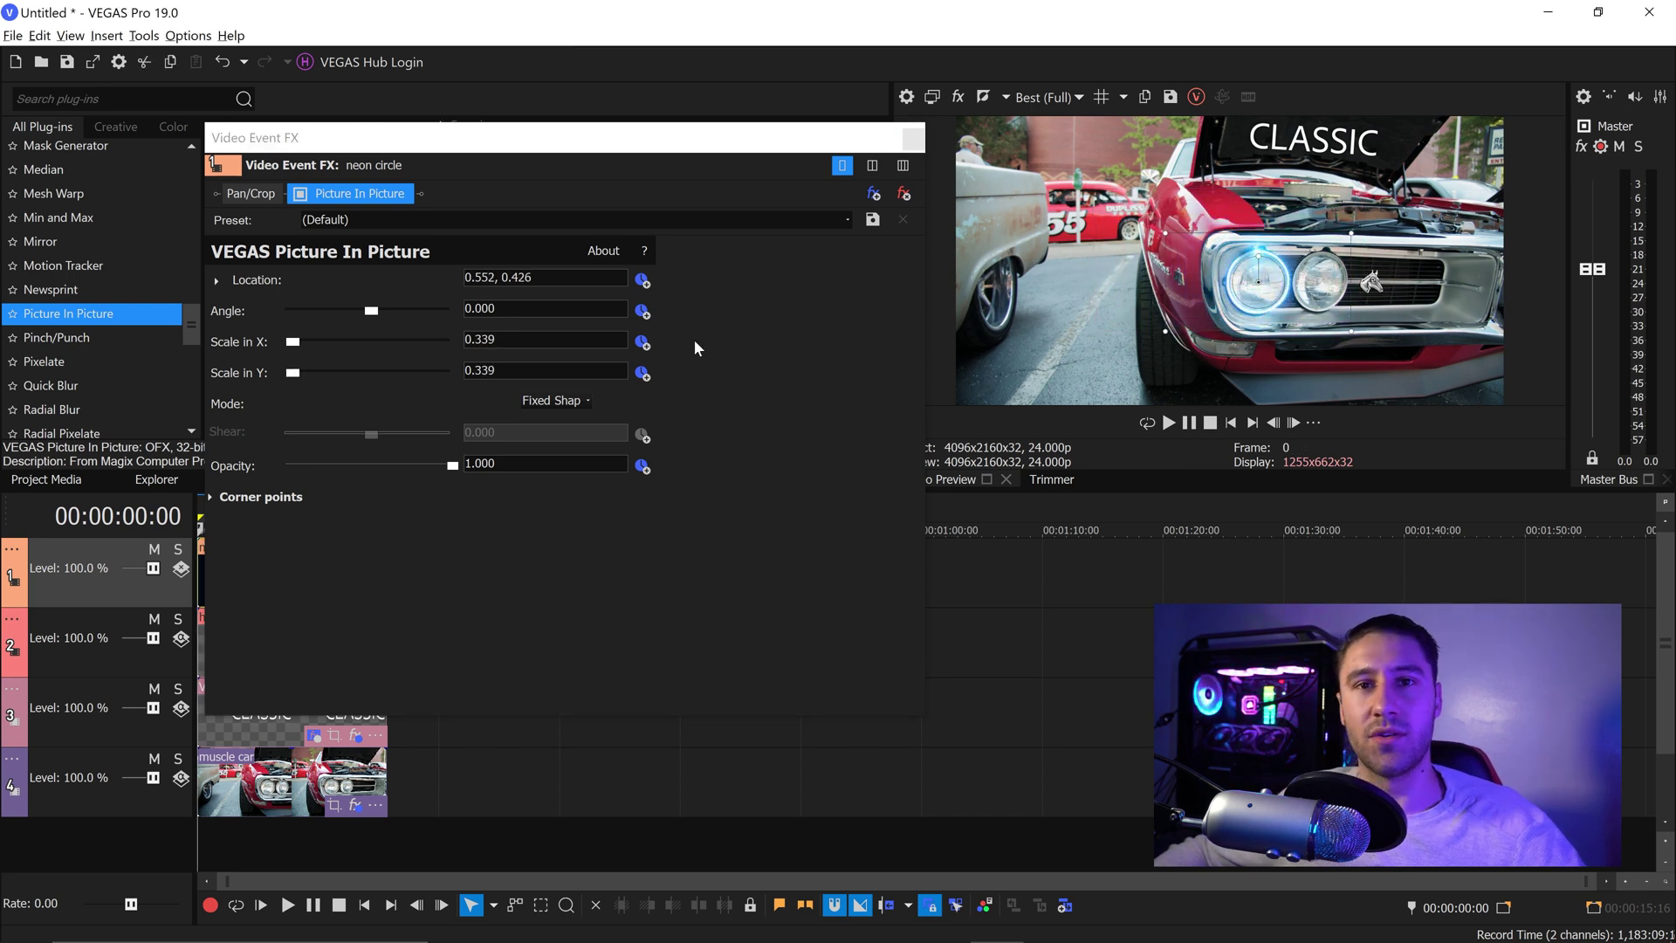
# Copy the muscle car's Region 1 headlight tracking to the neon circle's VEGAS Picture In Picture.
pyautogui.click(913, 138)
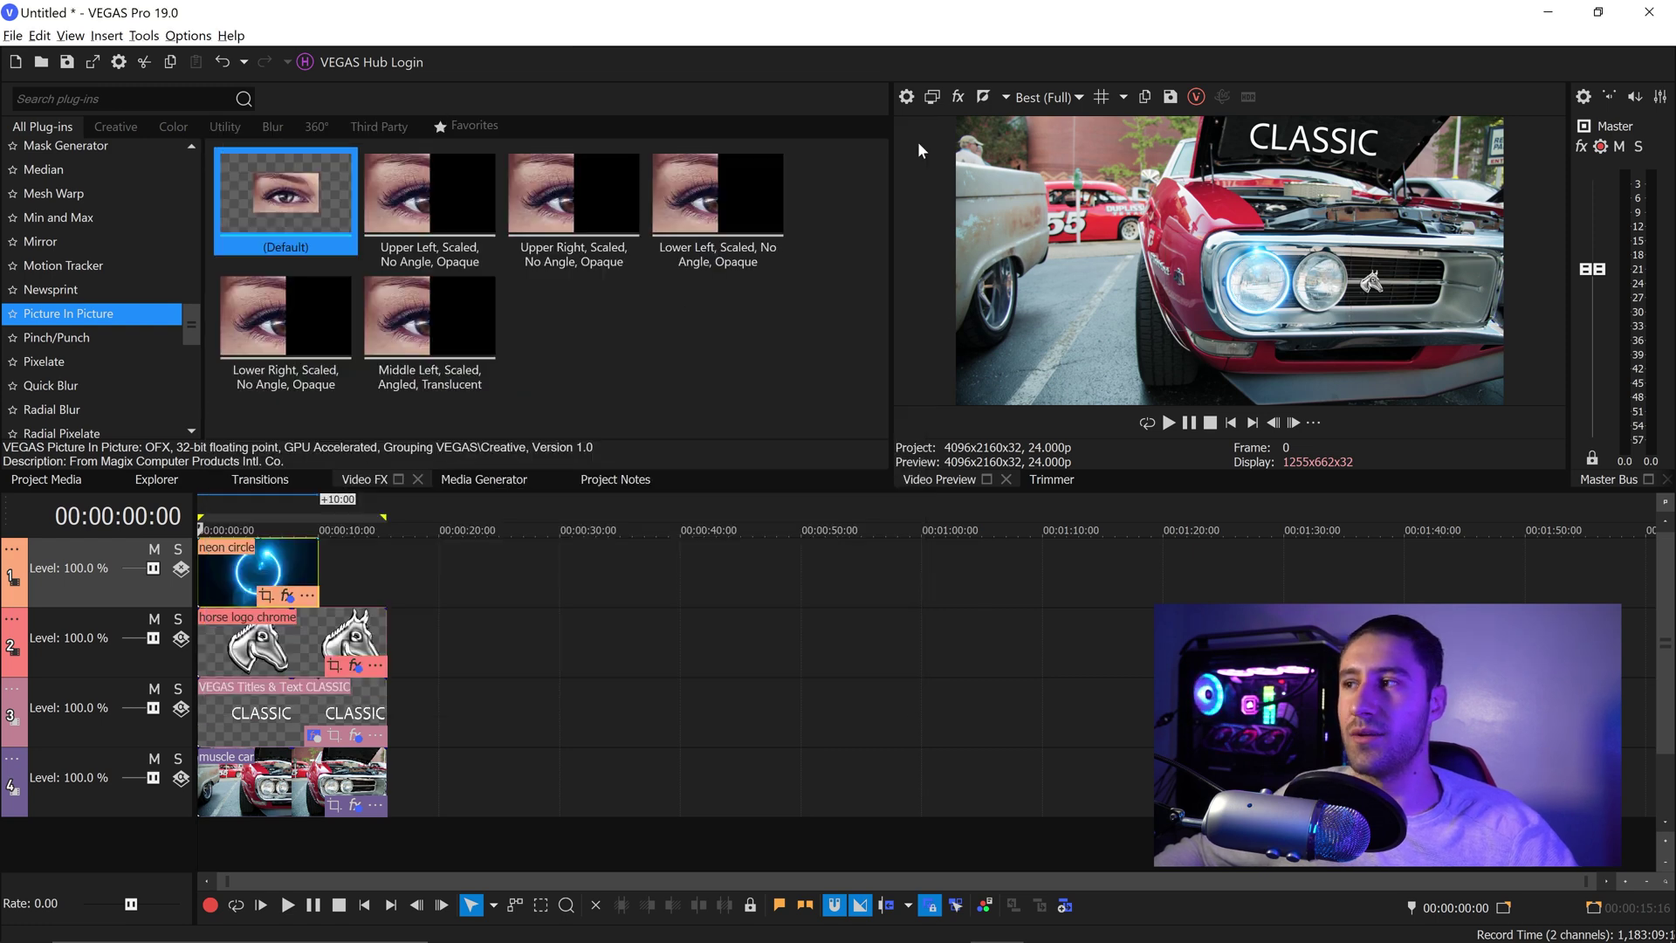
pyautogui.click(221, 774)
pyautogui.rightClick(222, 774)
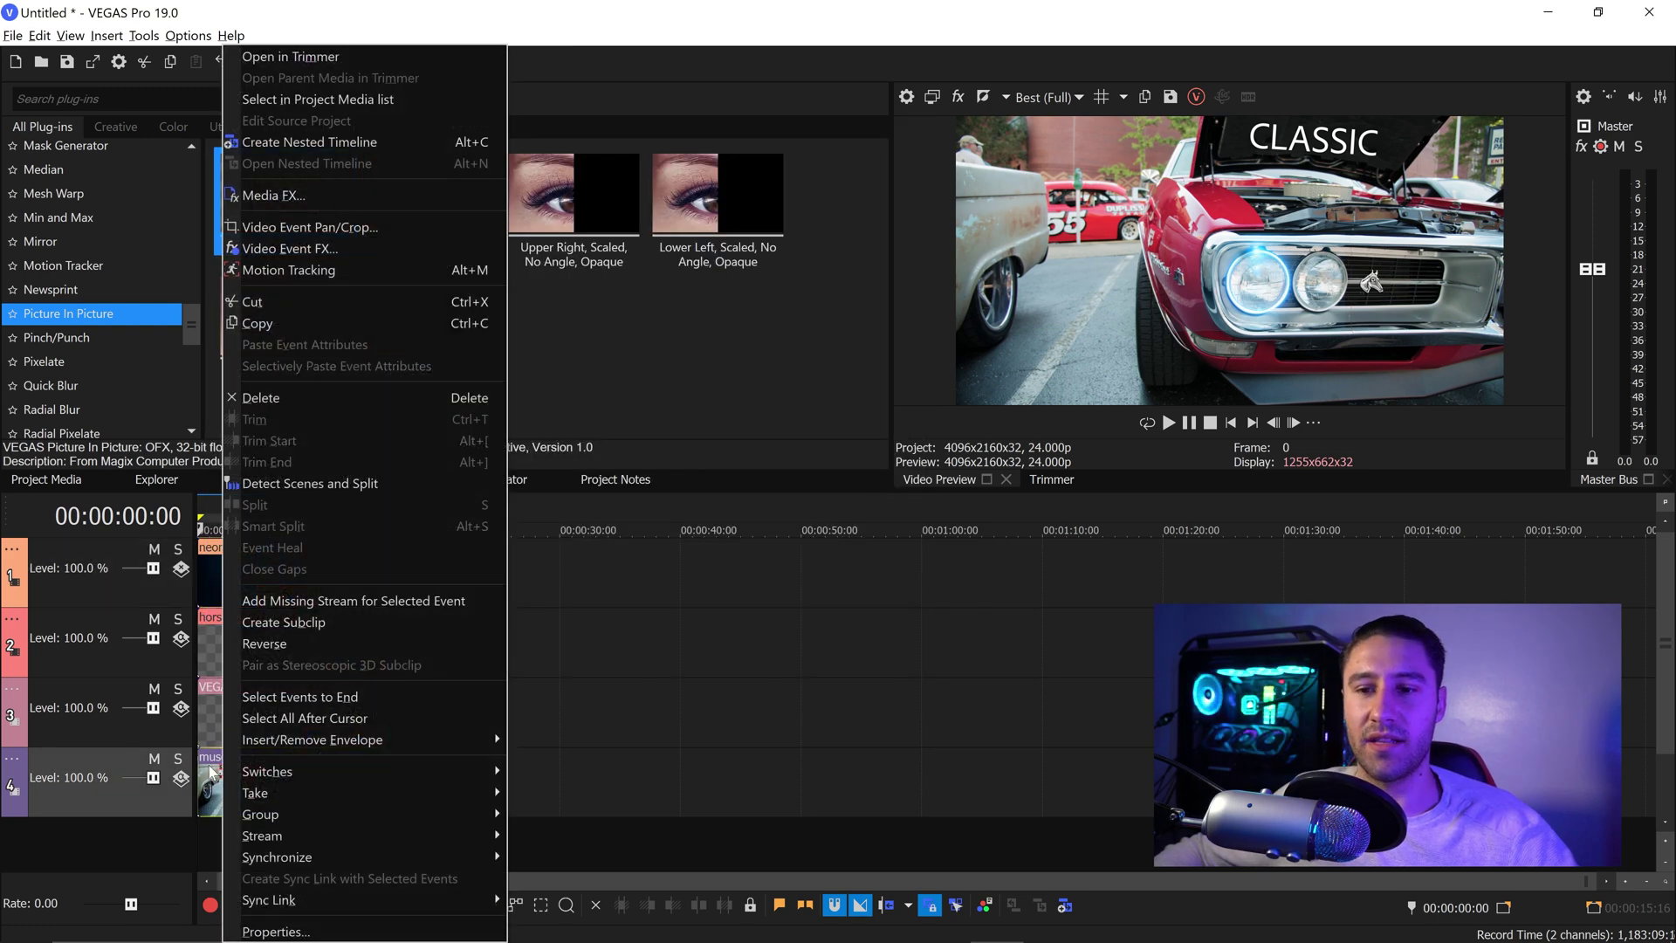
pyautogui.click(328, 269)
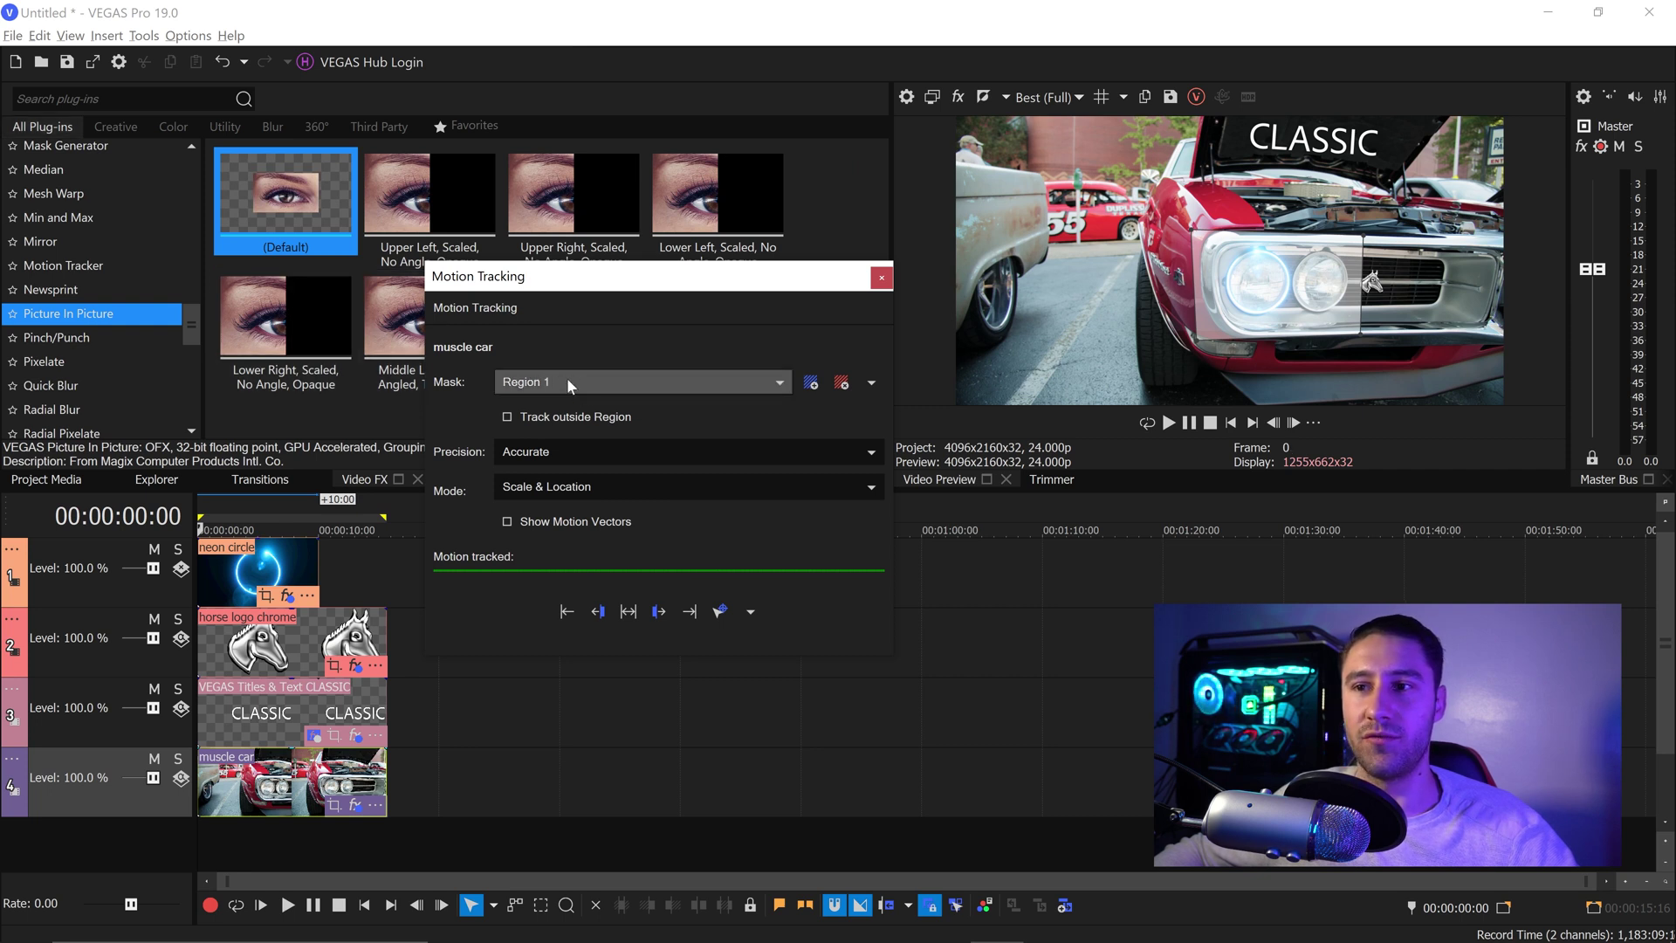
pyautogui.click(751, 611)
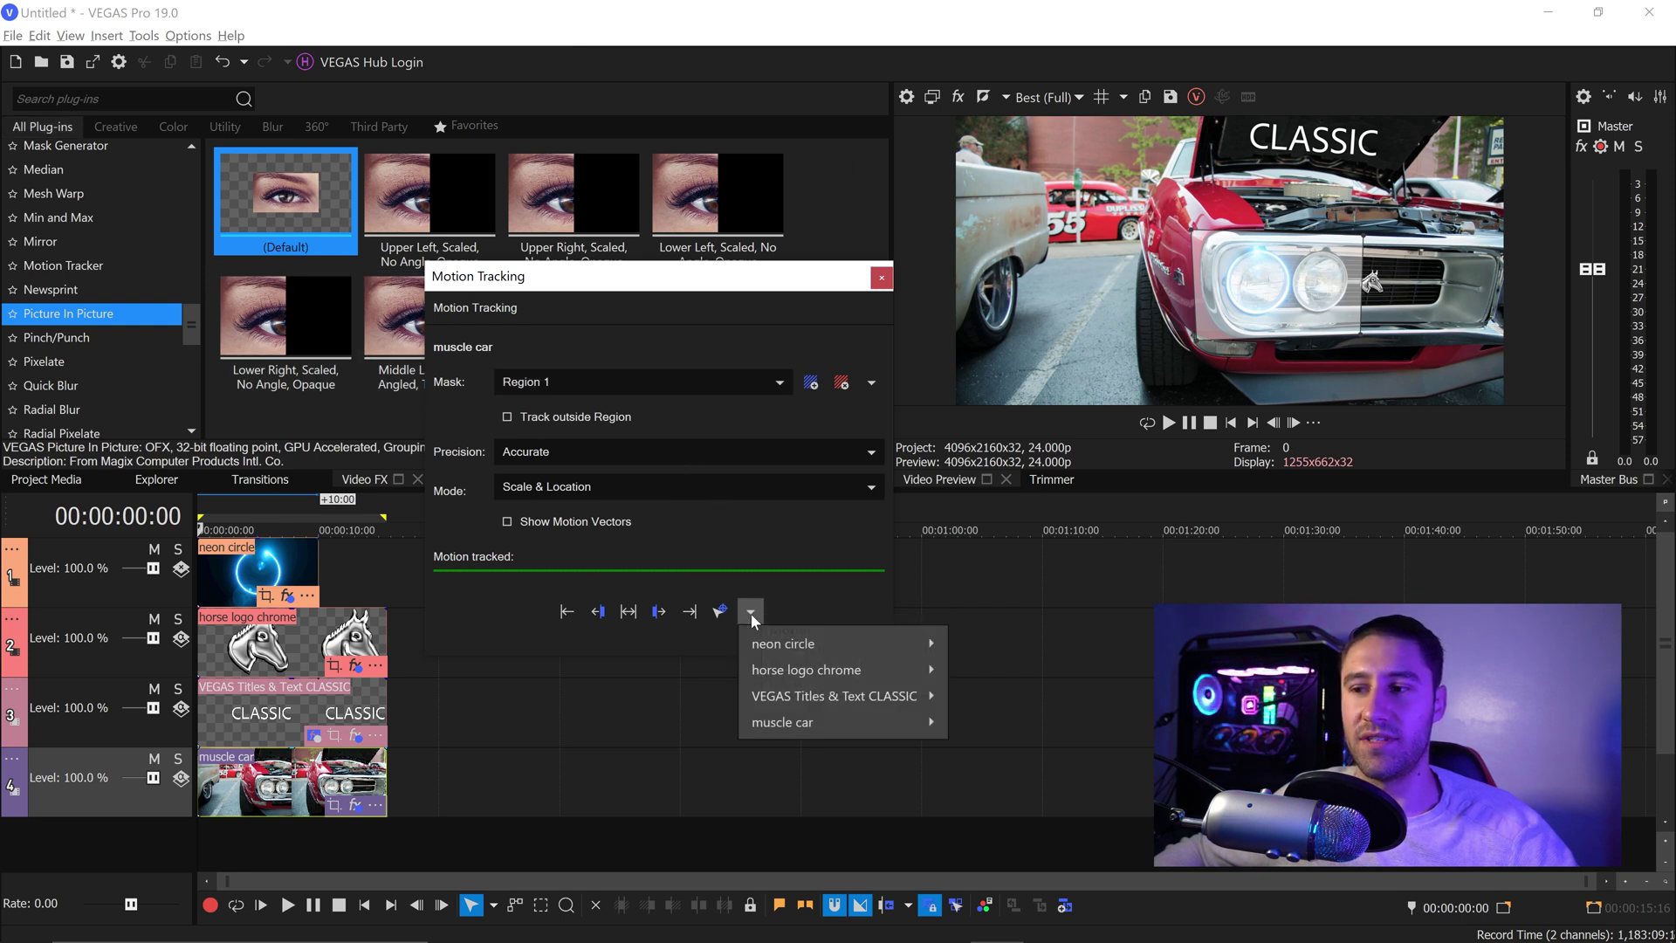
pyautogui.moveTo(782, 648)
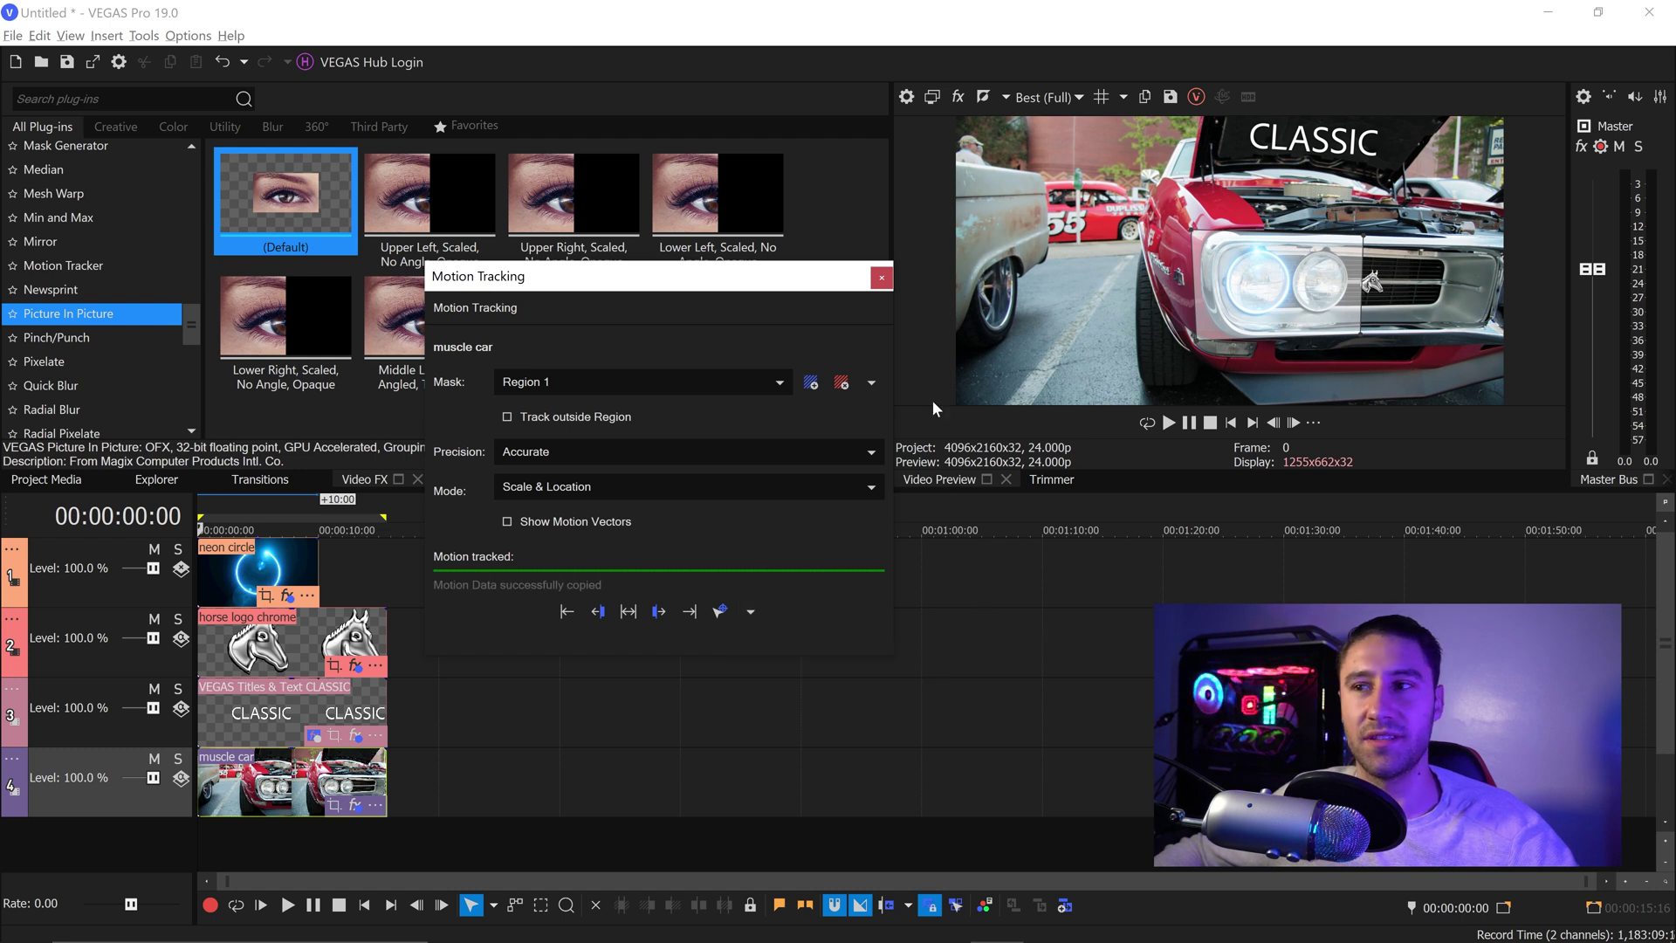
pyautogui.click(882, 279)
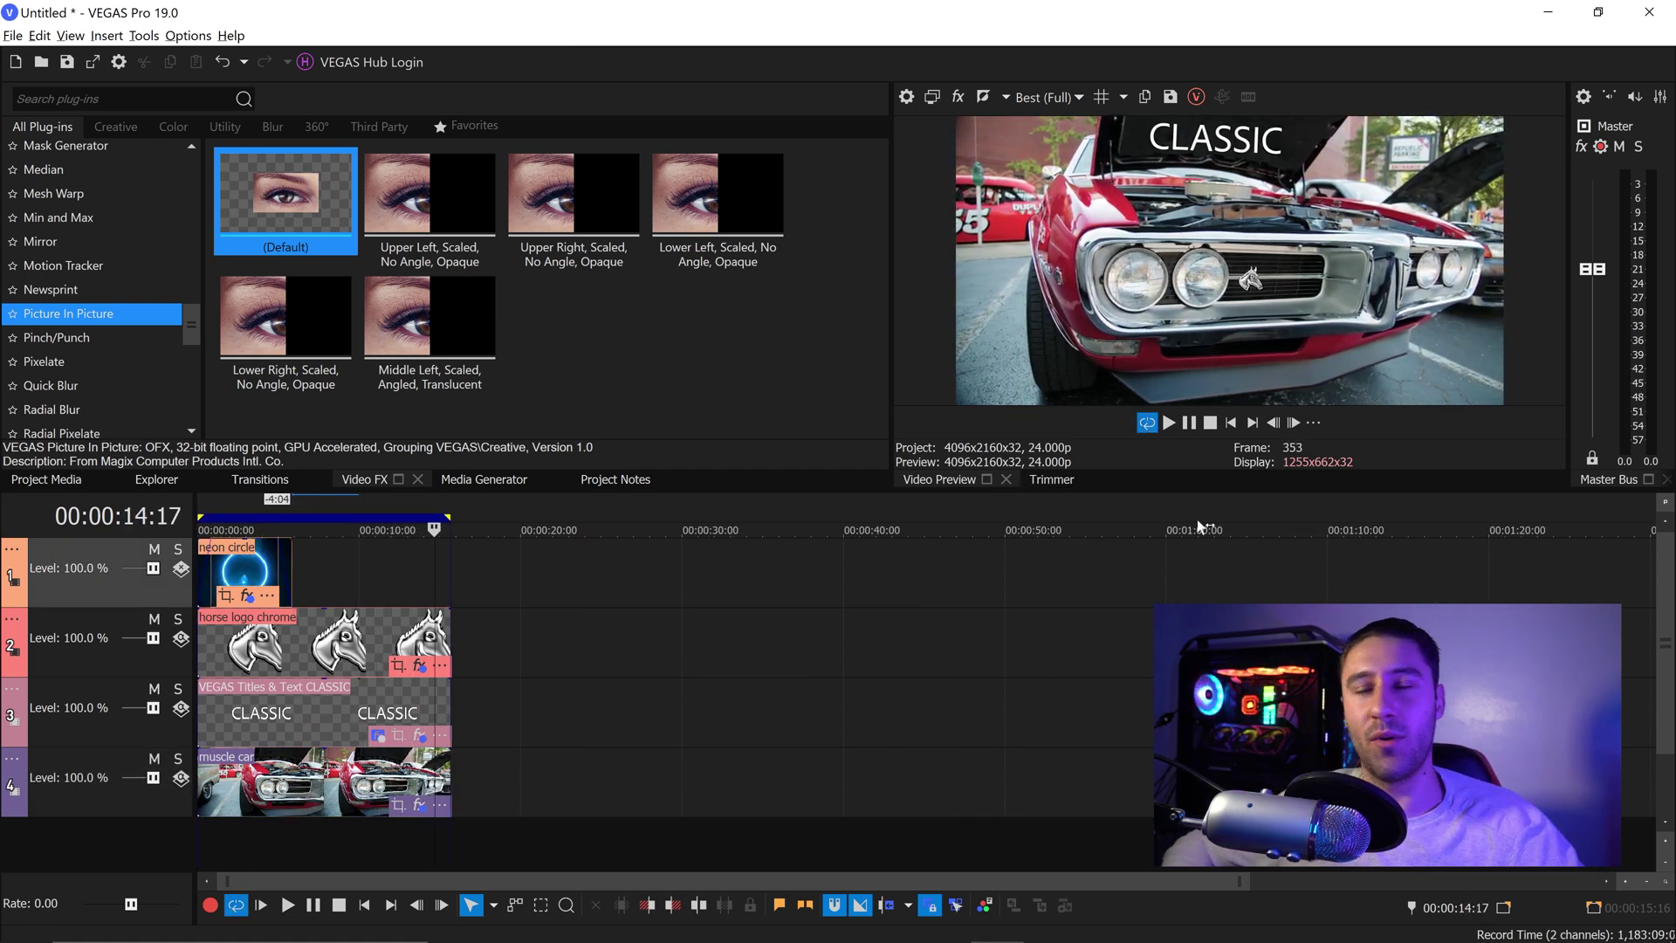
# Play the composite from the project start to review the tracked title, badge and circle.
pyautogui.hotkey('ctrl', 'a')
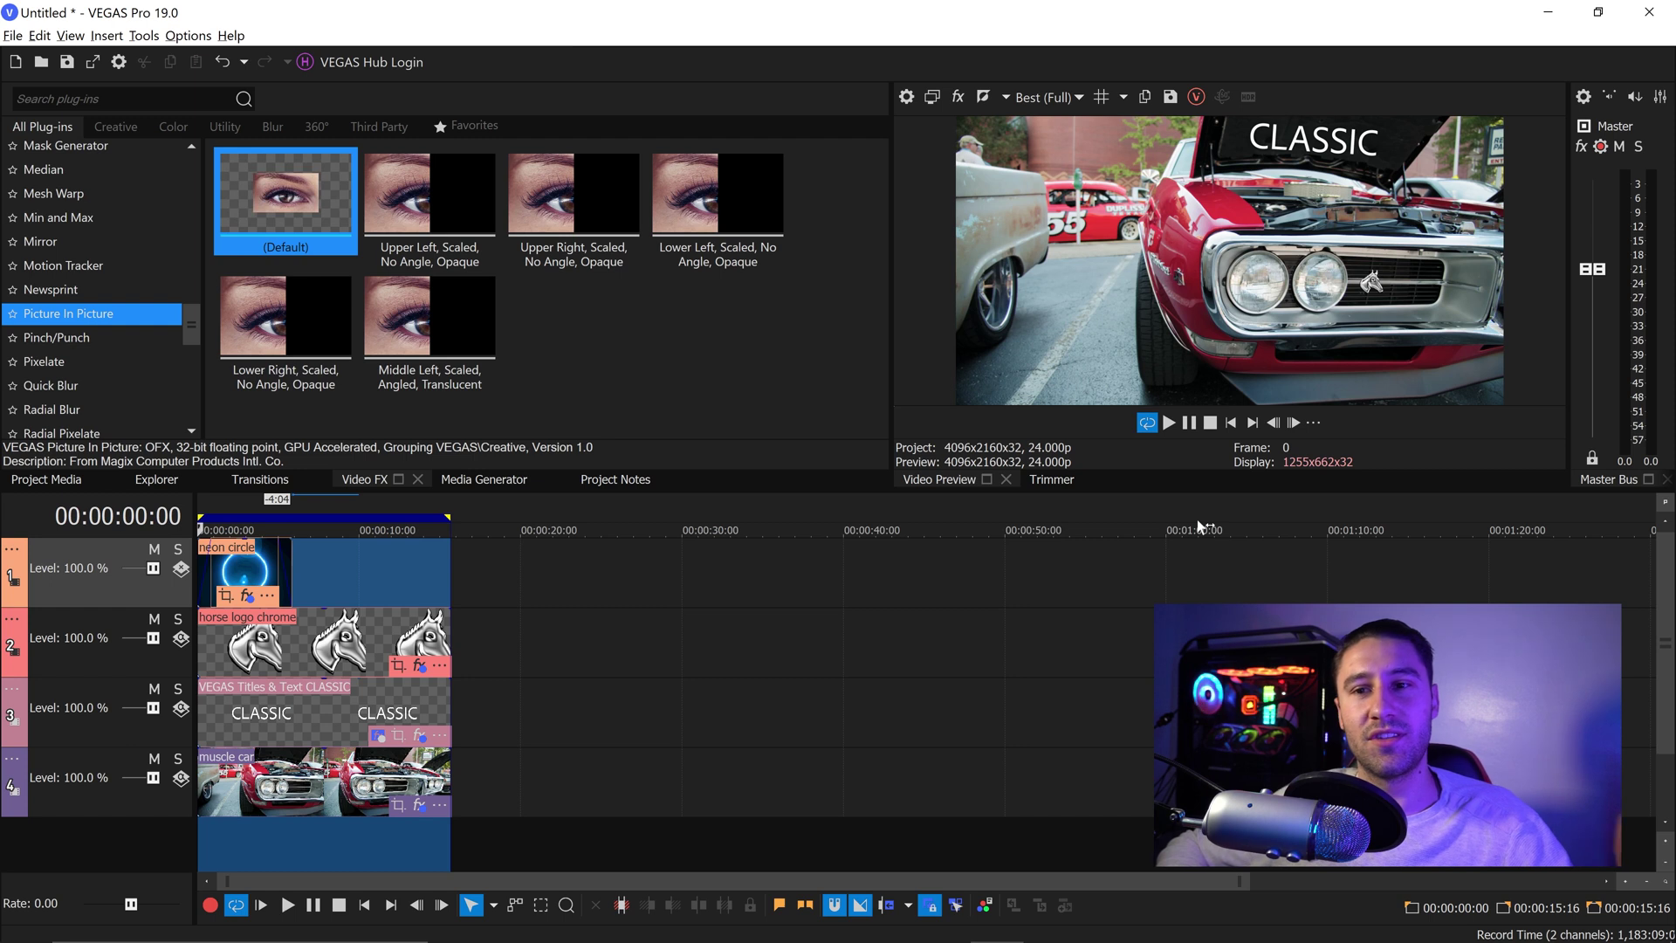
pyautogui.click(1169, 422)
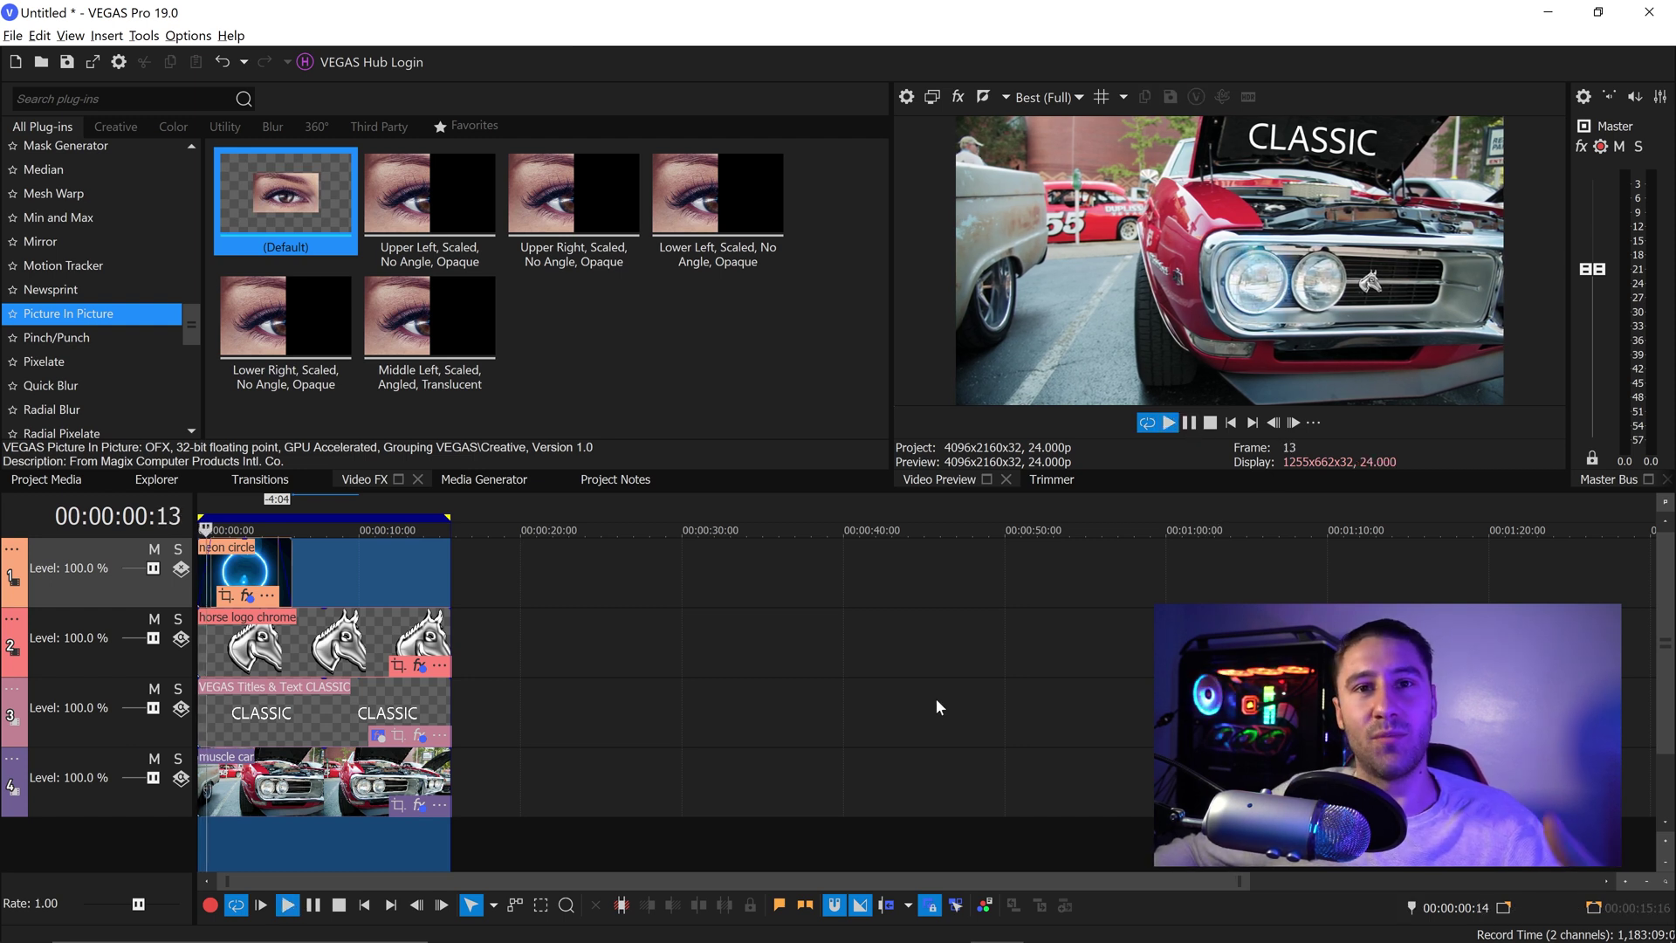